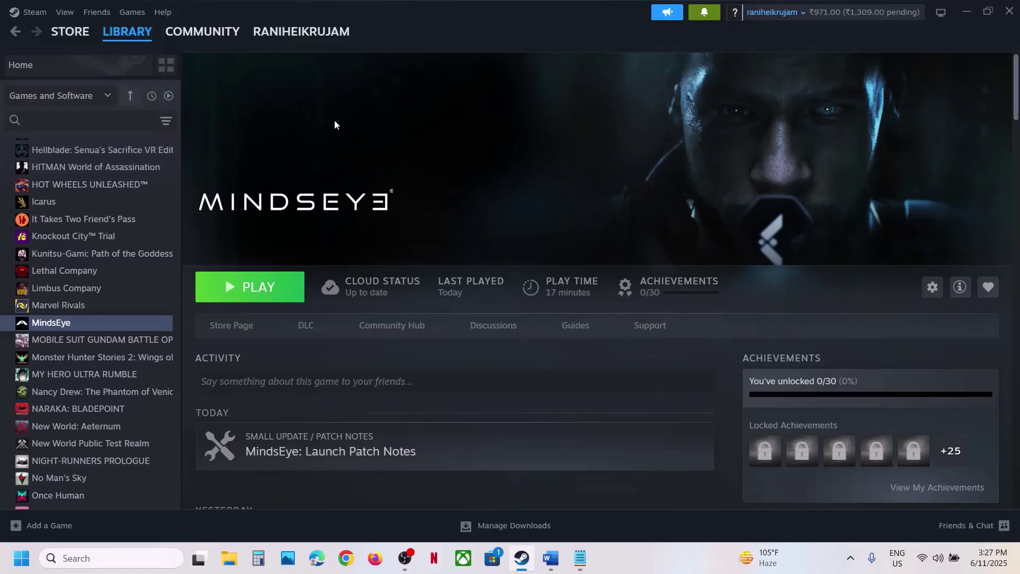
{"action": "left_click", "coordinate": [18, 556]}
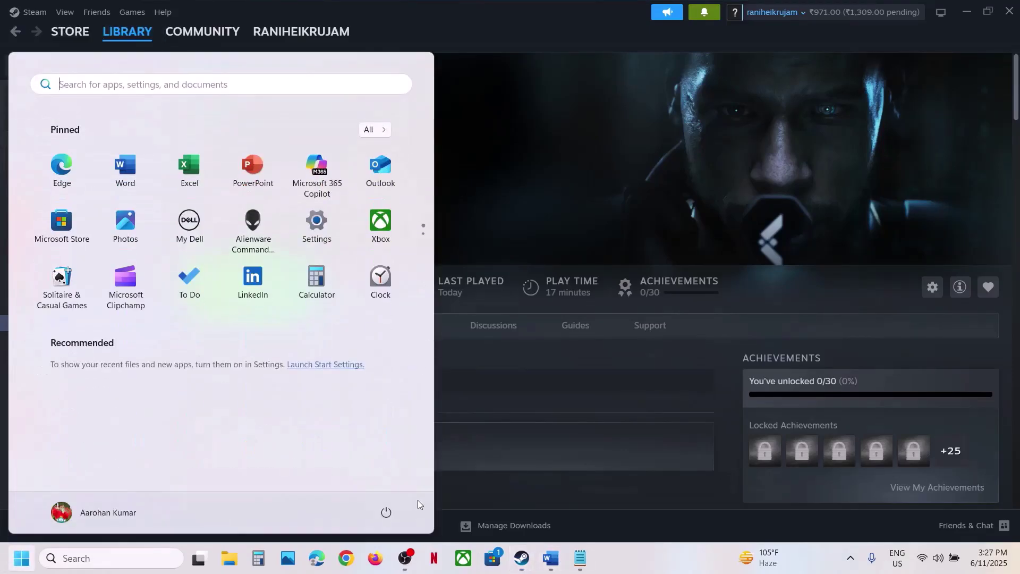
{"action": "left_click", "coordinate": [386, 512]}
{"action": "left_click", "coordinate": [537, 81]}
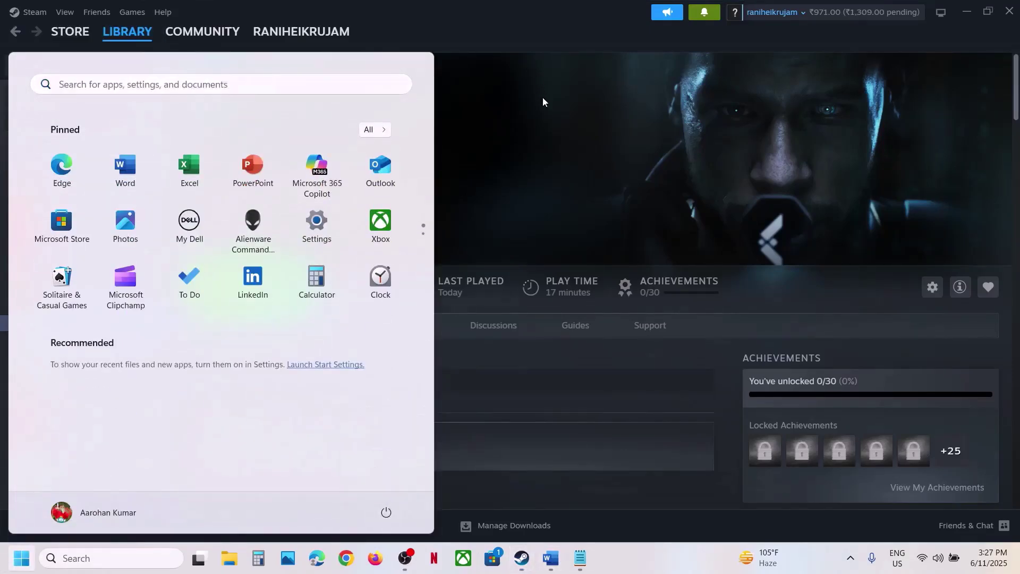
{"action": "left_click", "coordinate": [543, 97]}
- Switch to the Word document of fix steps and highlight "Rename/Delete config folder" in Step 2
{"action": "left_click", "coordinate": [548, 556]}
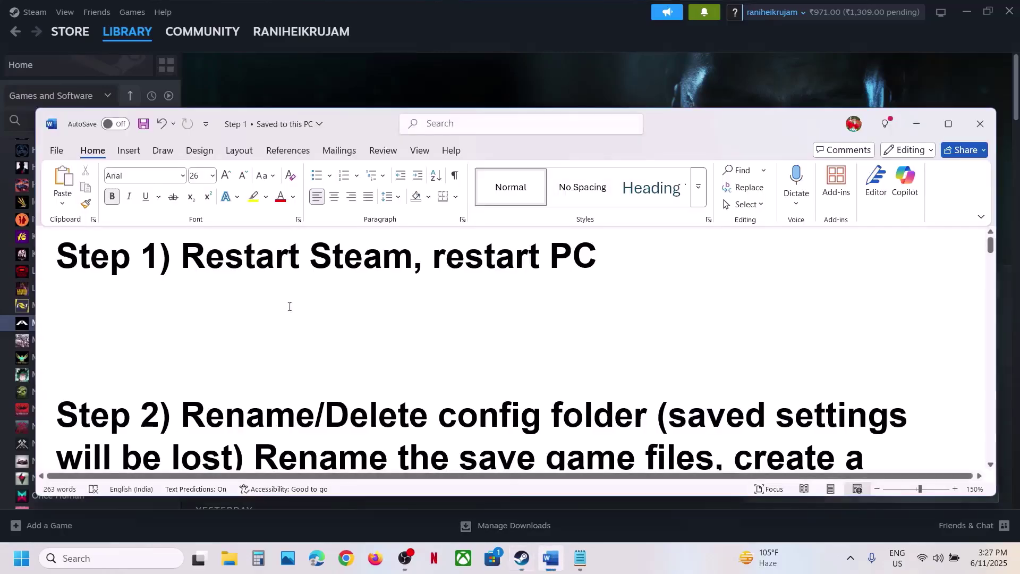
{"action": "scroll", "coordinate": [222, 350], "scroll_direction": "down", "scroll_amount": 3}
{"action": "left_click_drag", "start_coordinate": [194, 325], "coordinate": [657, 322]}
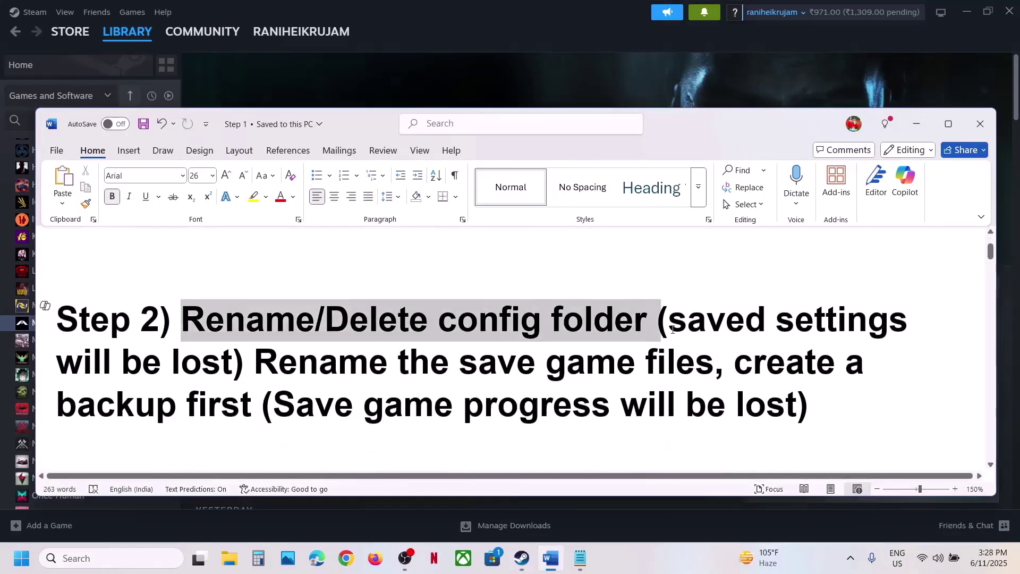
{"action": "left_click", "coordinate": [562, 49]}
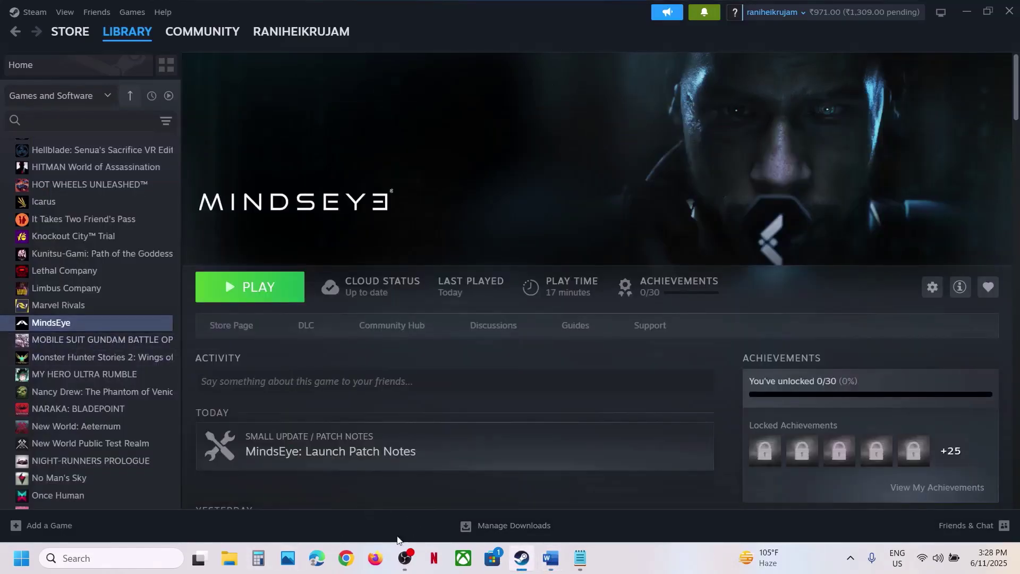
- Switch to File Explorer and open the folder C:\Users\Test\AppData\Local
{"action": "left_click", "coordinate": [230, 558]}
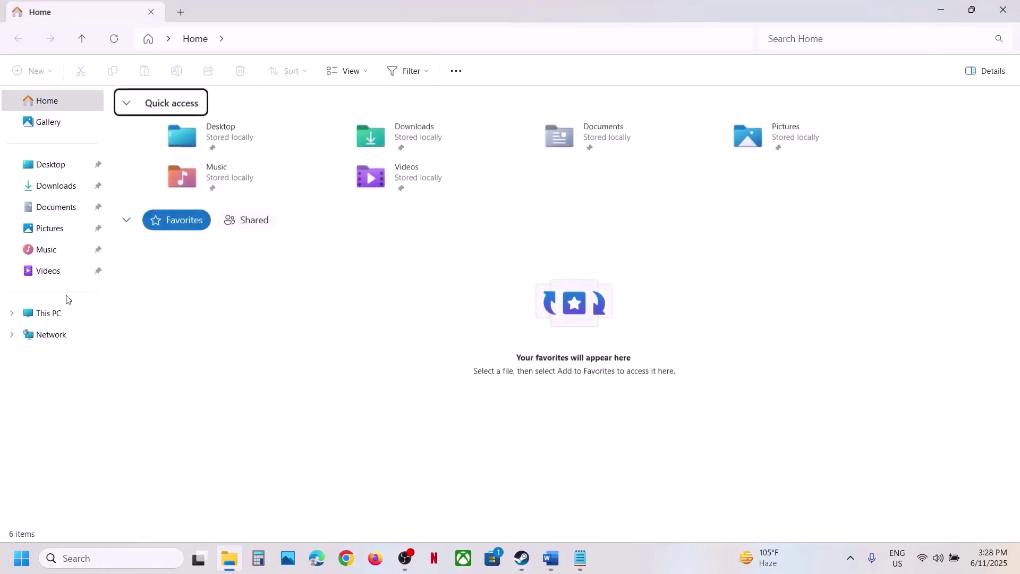
{"action": "left_click", "coordinate": [50, 313]}
{"action": "double_click", "coordinate": [214, 135]}
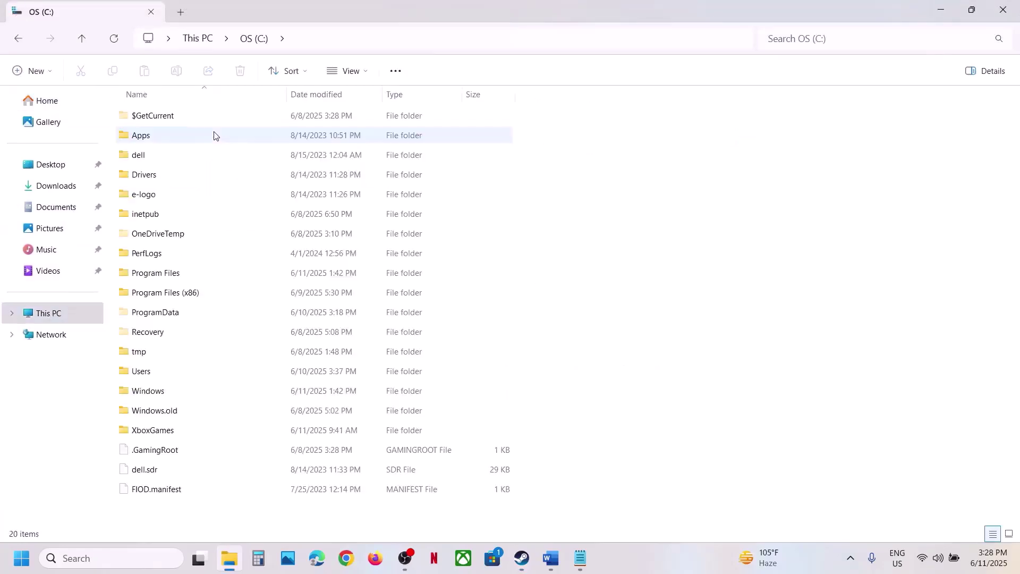
{"action": "left_click", "coordinate": [150, 374]}
{"action": "double_click", "coordinate": [150, 373]}
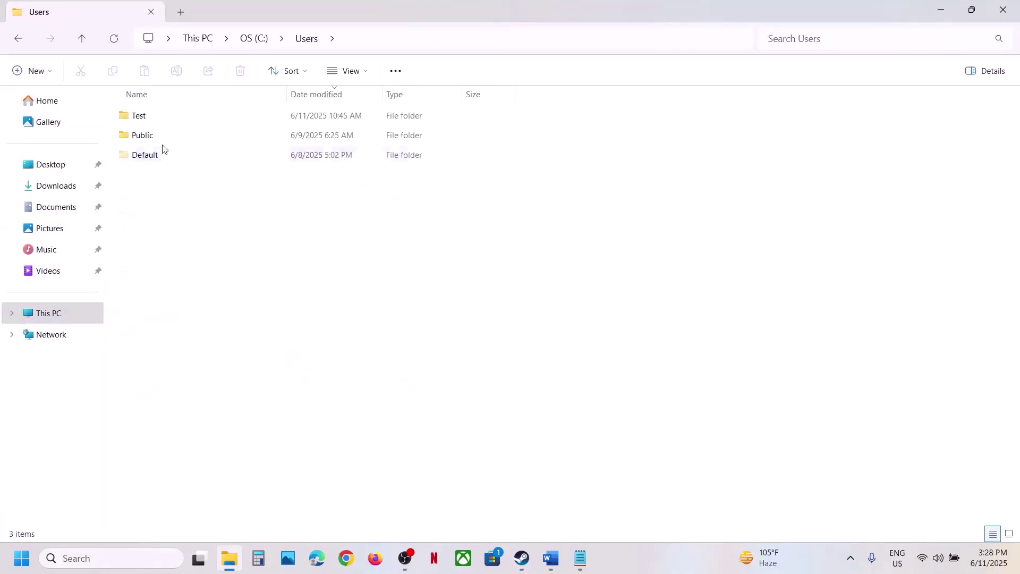
{"action": "left_click", "coordinate": [146, 122]}
{"action": "double_click", "coordinate": [173, 122]}
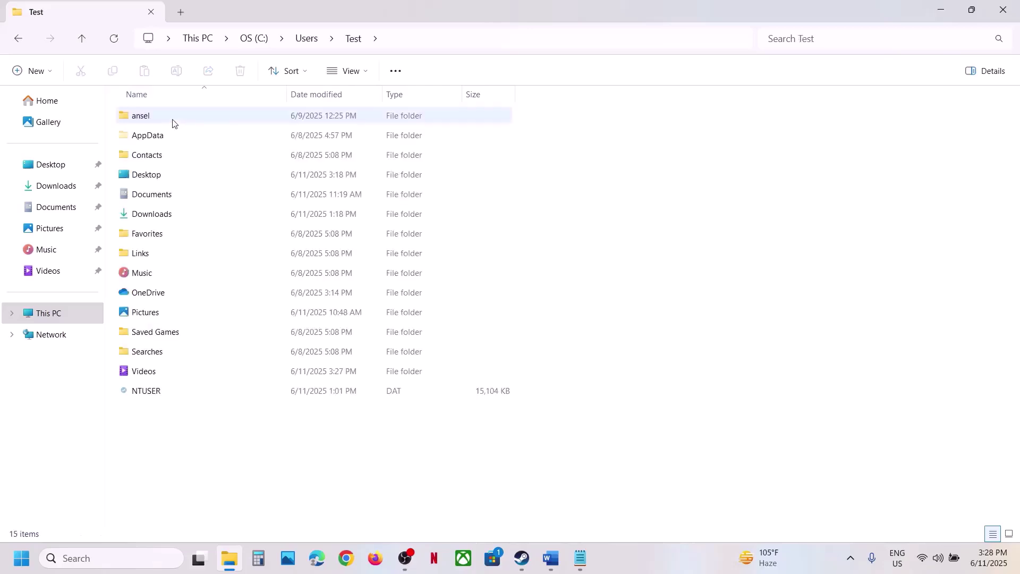
{"action": "double_click", "coordinate": [168, 139]}
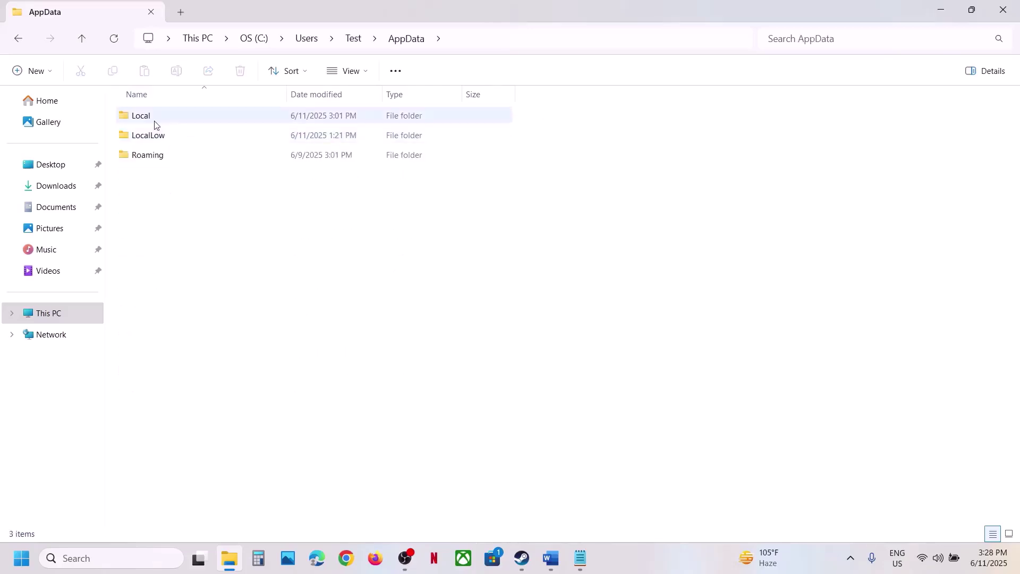
{"action": "double_click", "coordinate": [152, 118]}
- Open the Saved folder inside the MindsEye folder
{"action": "scroll", "coordinate": [184, 314], "scroll_direction": "down", "scroll_amount": 2}
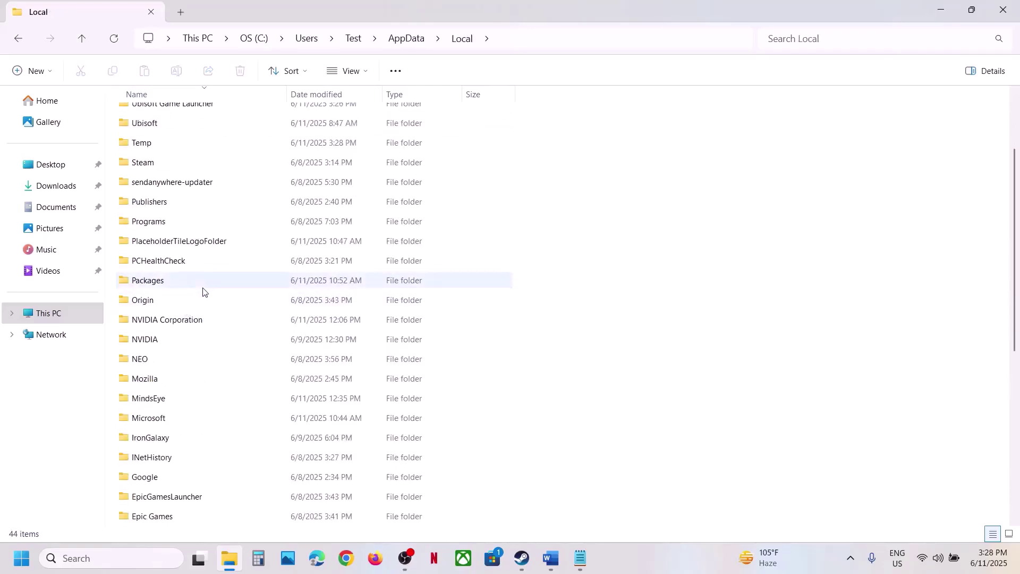
{"action": "left_click", "coordinate": [151, 402]}
{"action": "scroll", "coordinate": [180, 362], "scroll_direction": "down", "scroll_amount": 2}
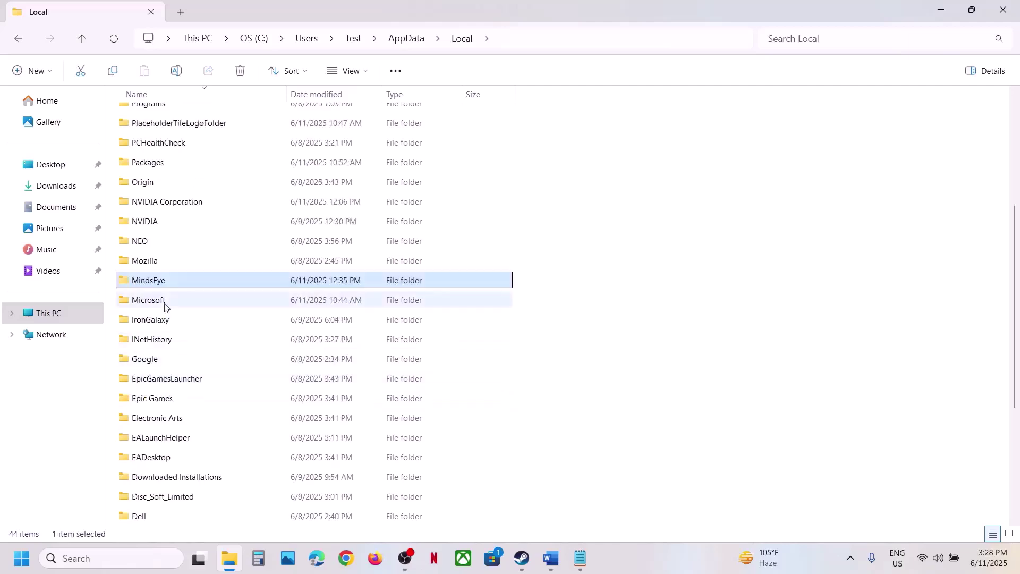
{"action": "double_click", "coordinate": [146, 280]}
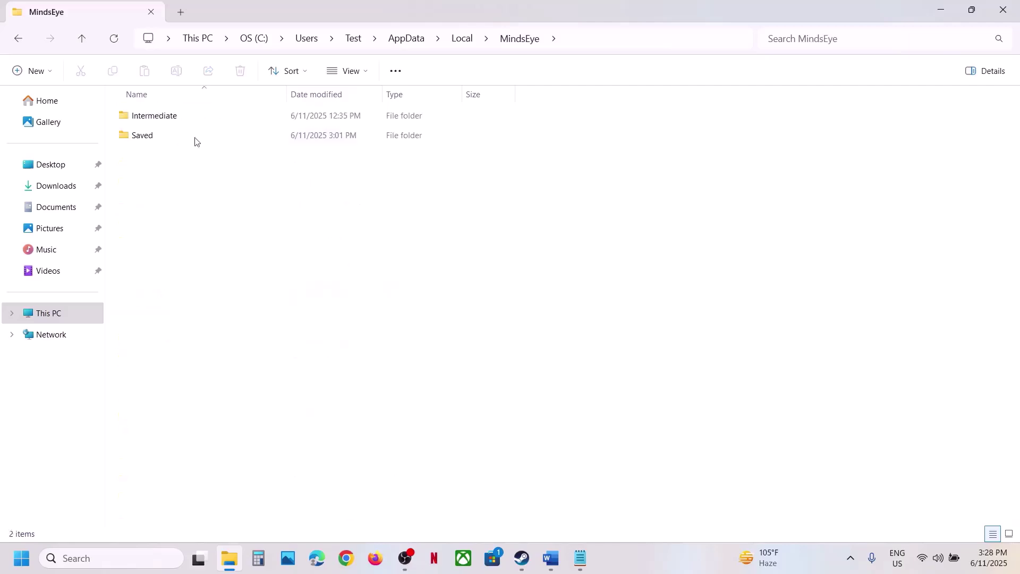
{"action": "double_click", "coordinate": [153, 139]}
- Copy the Config folder to the clipboard and delete it from the Saved folder
{"action": "left_click", "coordinate": [162, 118]}
{"action": "right_click", "coordinate": [170, 114]}
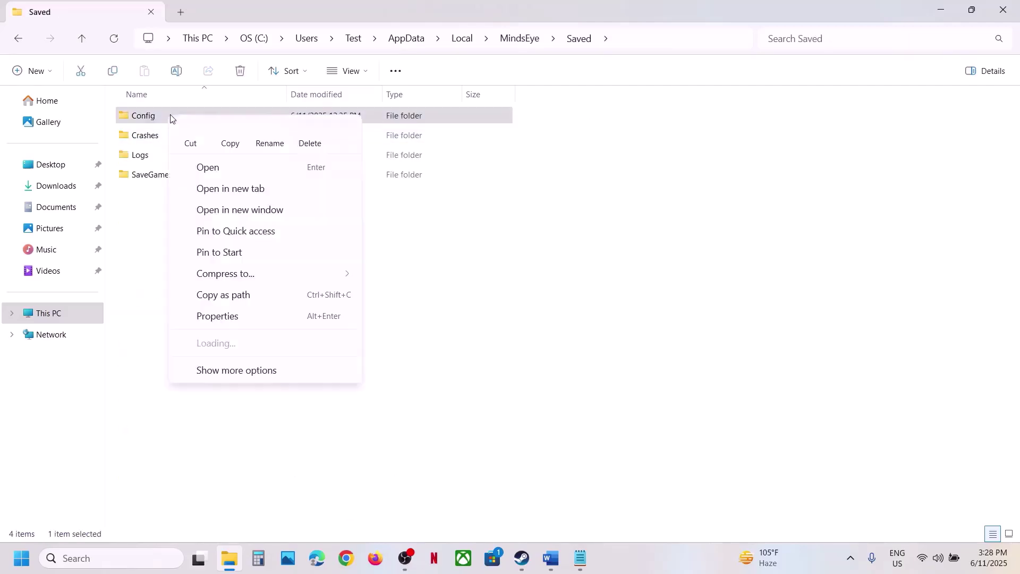
{"action": "left_click", "coordinate": [231, 136]}
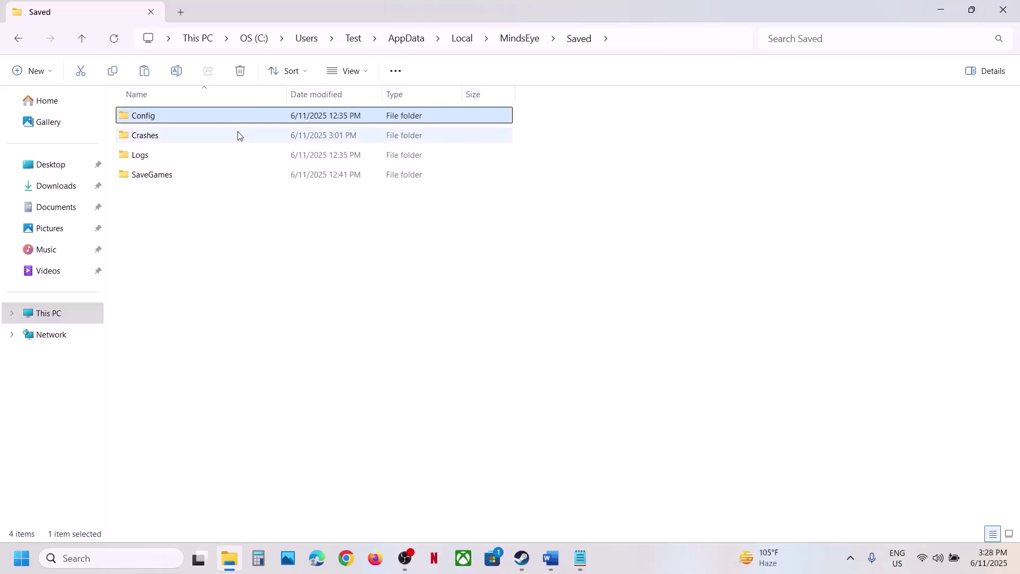
{"action": "right_click", "coordinate": [182, 118]}
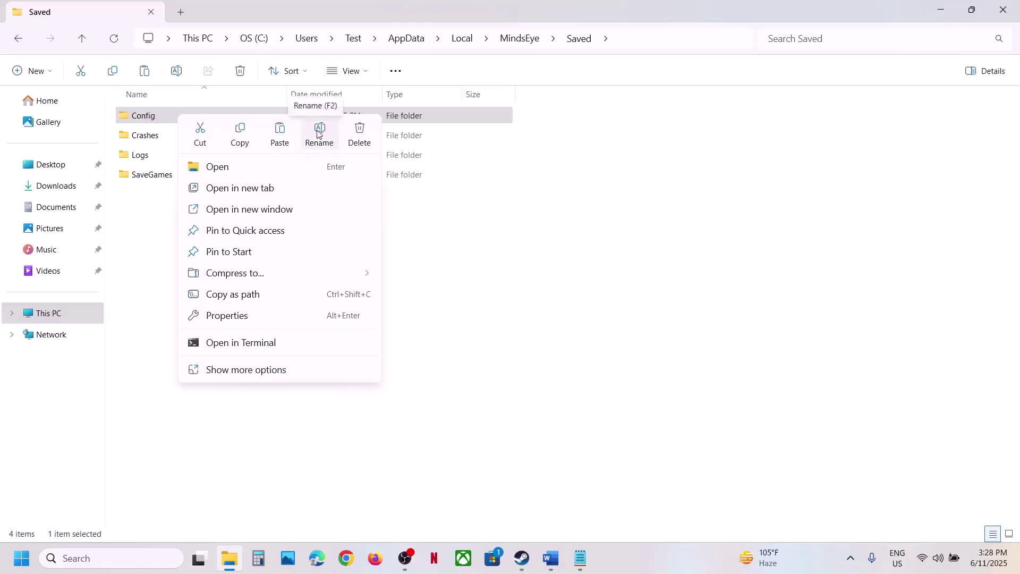
{"action": "left_click", "coordinate": [360, 139]}
- Return to the Word document and highlight the Step 2 notes on renaming save game files, losing progress and creating a backup first
{"action": "mouse_move", "coordinate": [524, 565]}
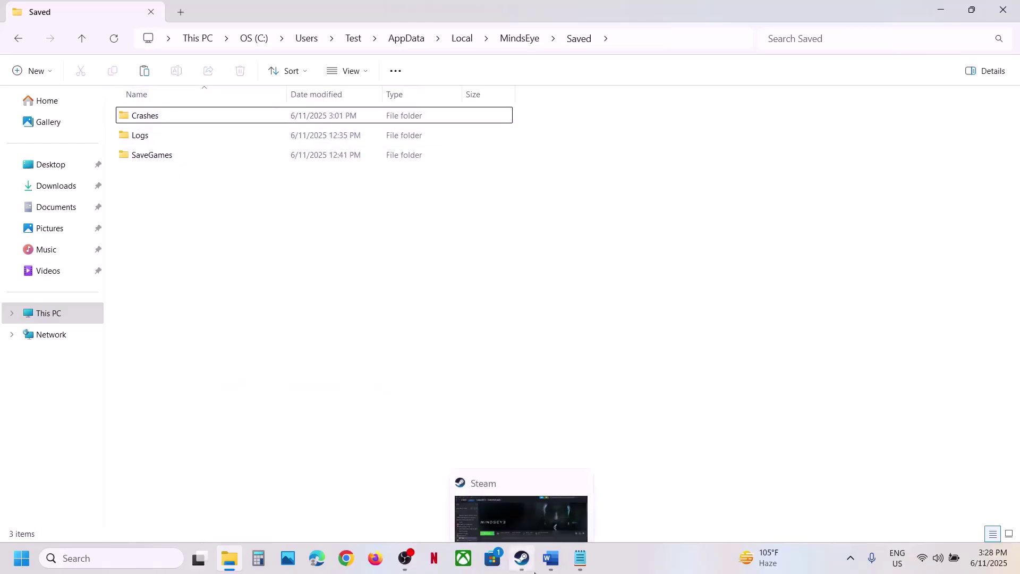
{"action": "left_click", "coordinate": [534, 569]}
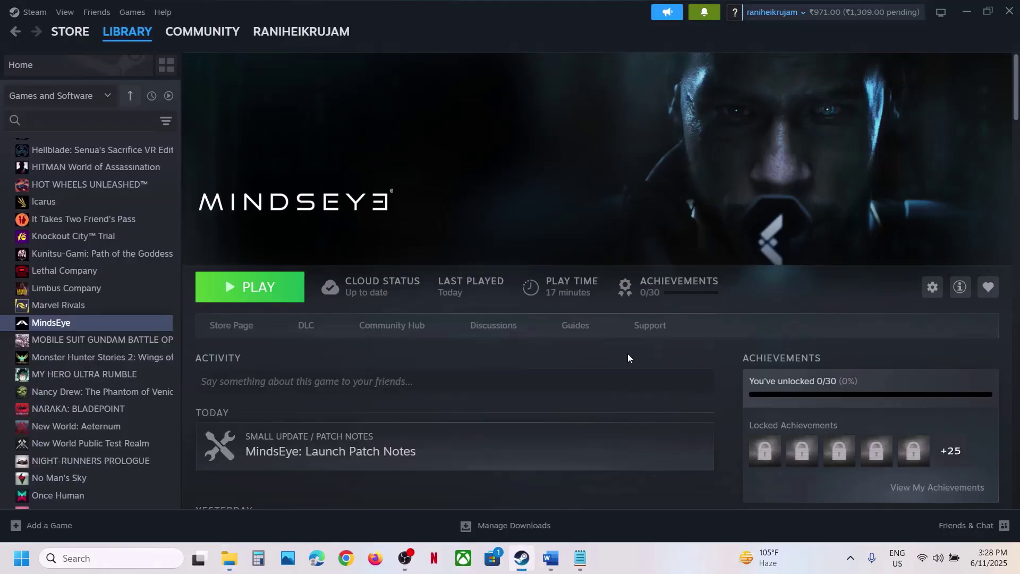
{"action": "left_click", "coordinate": [551, 558]}
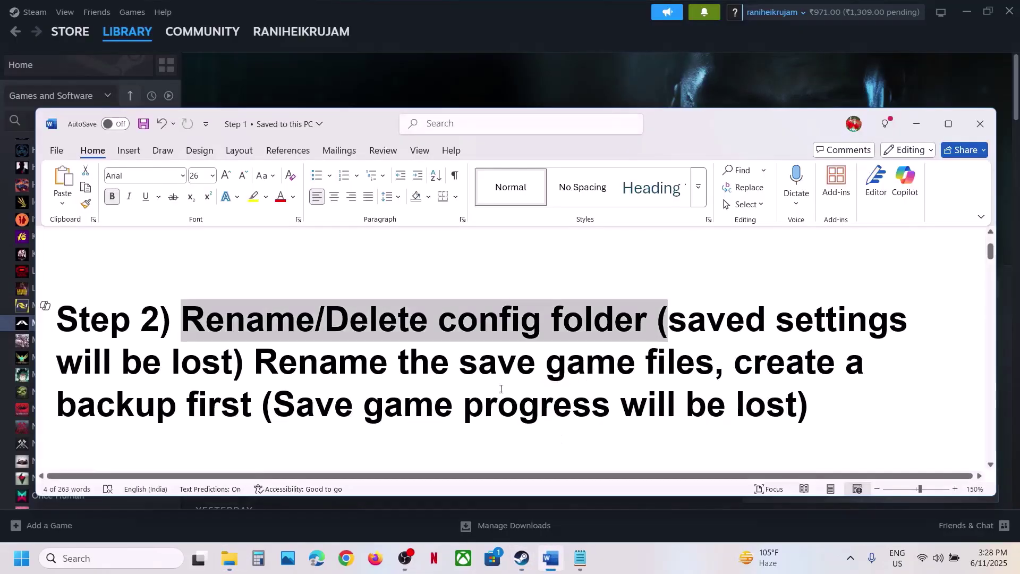
{"action": "left_click_drag", "start_coordinate": [248, 366], "coordinate": [785, 363]}
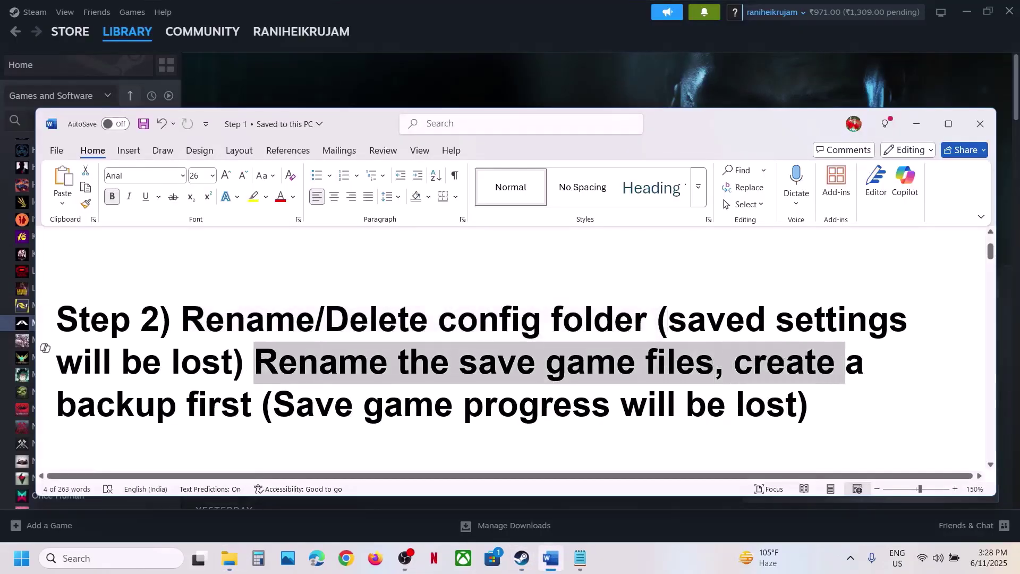
{"action": "left_click_drag", "start_coordinate": [314, 414], "coordinate": [769, 399]}
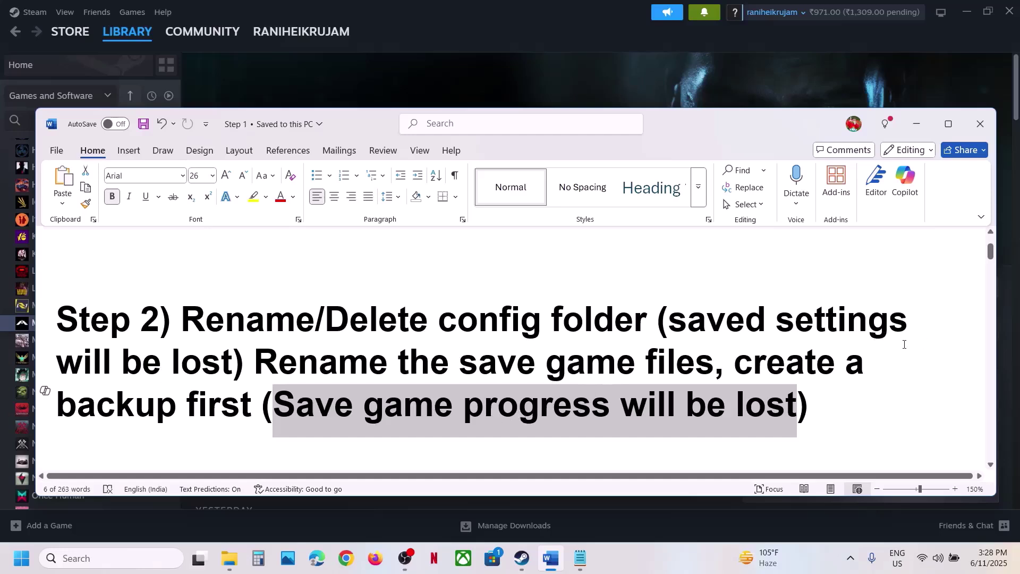
{"action": "left_click_drag", "start_coordinate": [736, 365], "coordinate": [261, 409]}
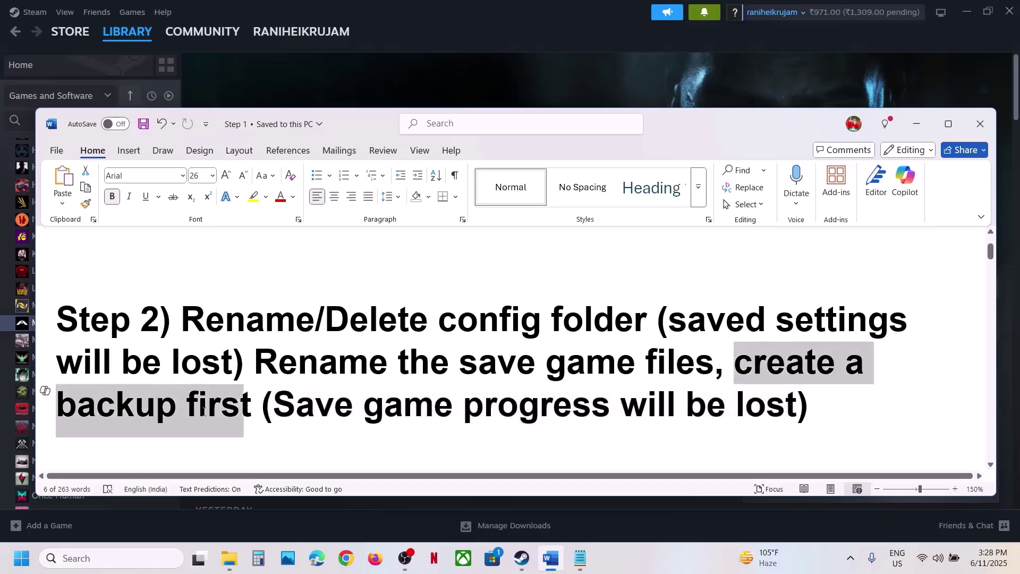
- Switch to File Explorer, go back up to the AppData\Local folder and show its full path
{"action": "left_click", "coordinate": [229, 558]}
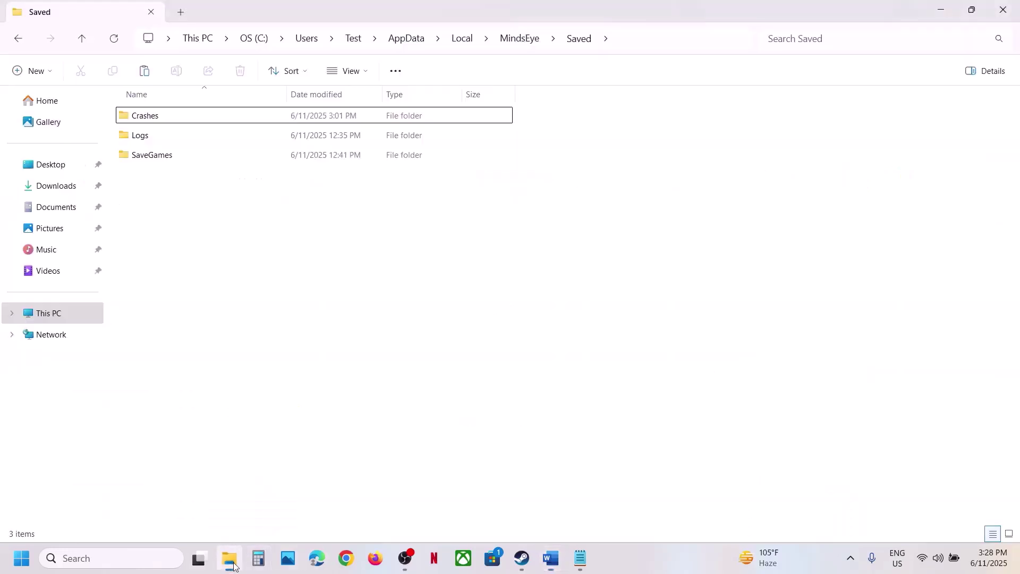
{"action": "left_click", "coordinate": [85, 46]}
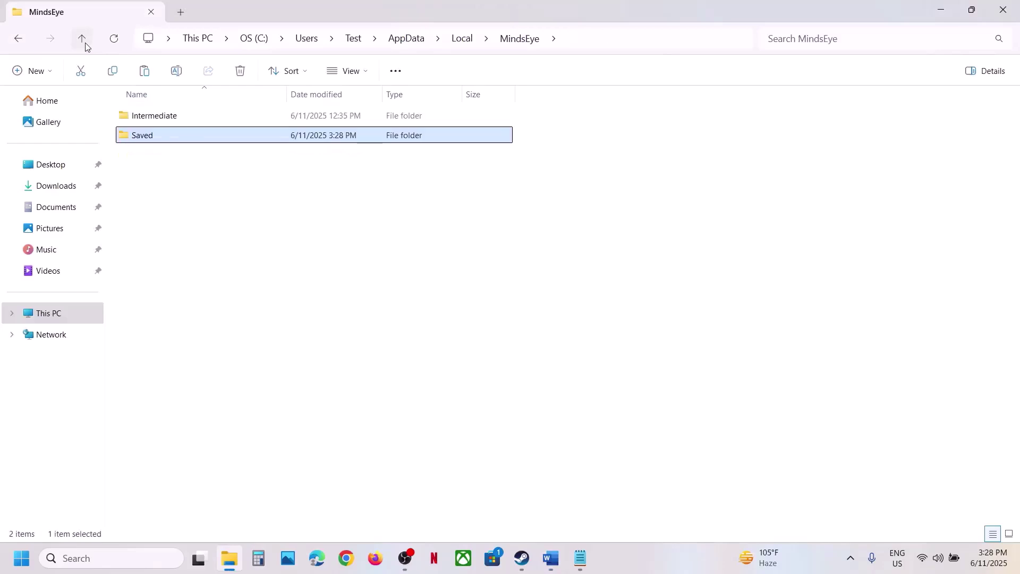
{"action": "left_click", "coordinate": [85, 46]}
{"action": "scroll", "coordinate": [198, 510], "scroll_direction": "down", "scroll_amount": 2}
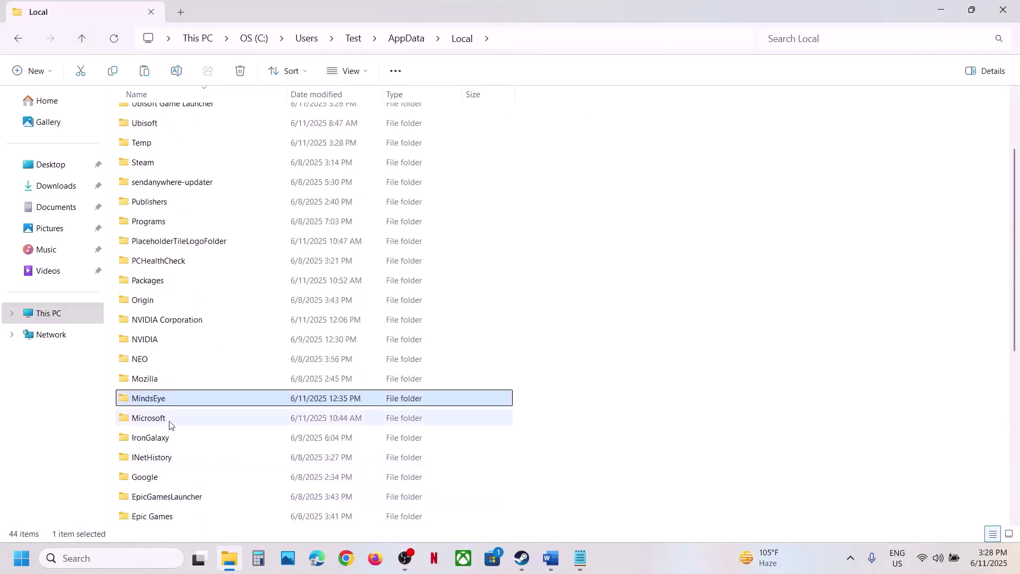
{"action": "left_click", "coordinate": [572, 39]}
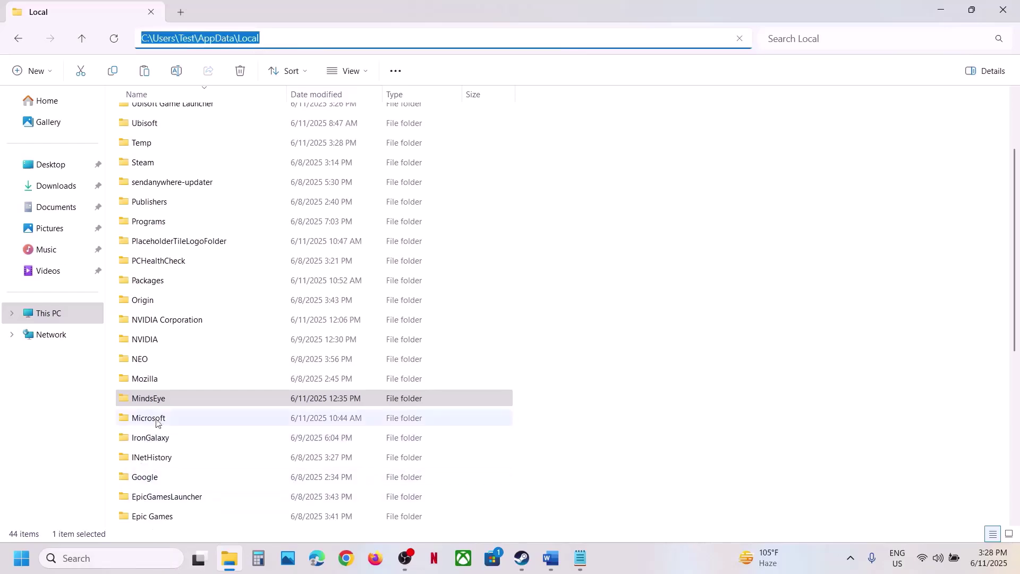
- Back up the MindsEye folder by copying it to the desktop and placing the copy in the open area near the middle
{"action": "left_click", "coordinate": [159, 406]}
{"action": "right_click", "coordinate": [163, 404]}
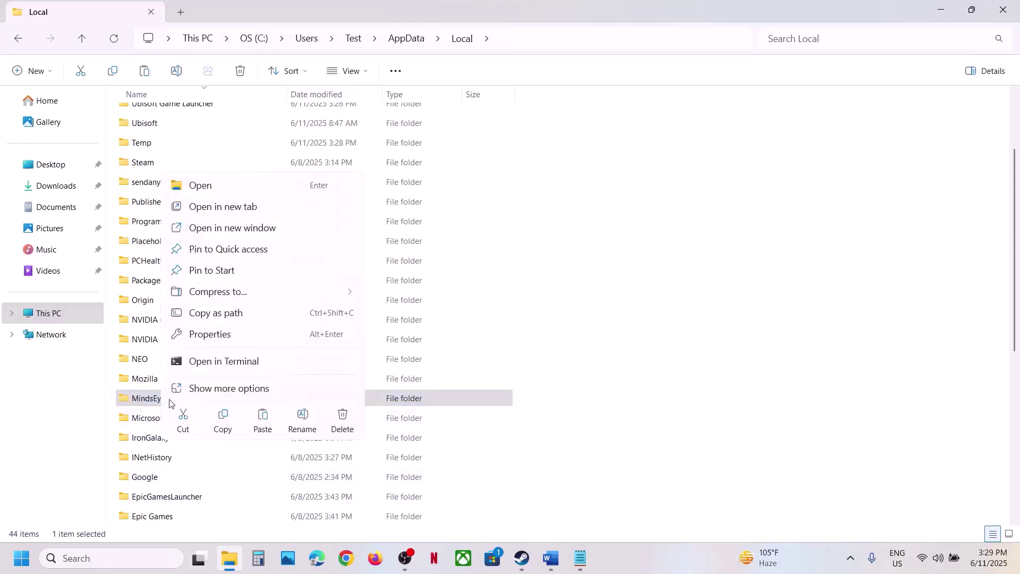
{"action": "left_click", "coordinate": [224, 434]}
{"action": "key", "text": "super+d"}
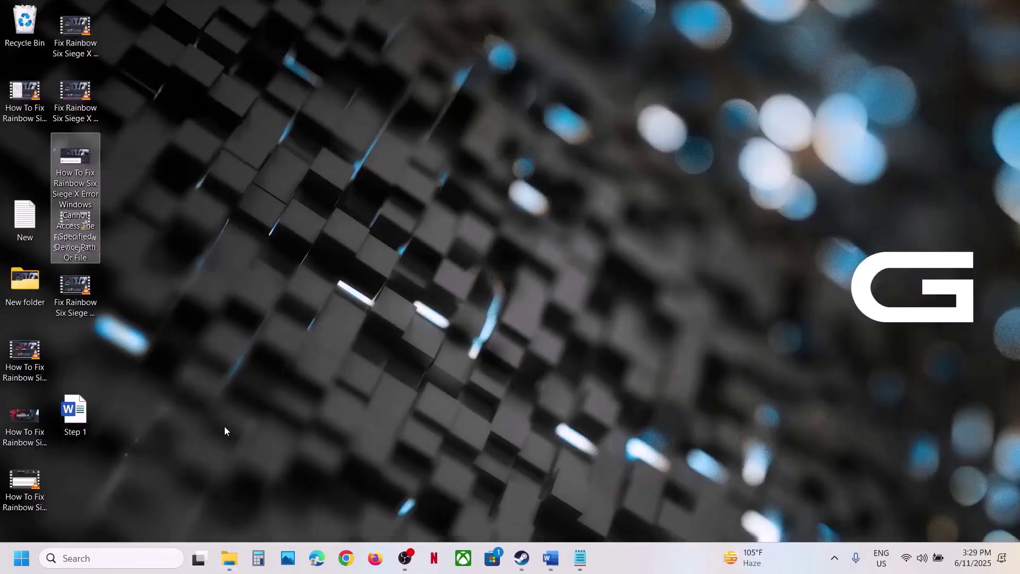
{"action": "key", "text": "ctrl+v"}
{"action": "left_click_drag", "start_coordinate": [25, 152], "coordinate": [533, 228]}
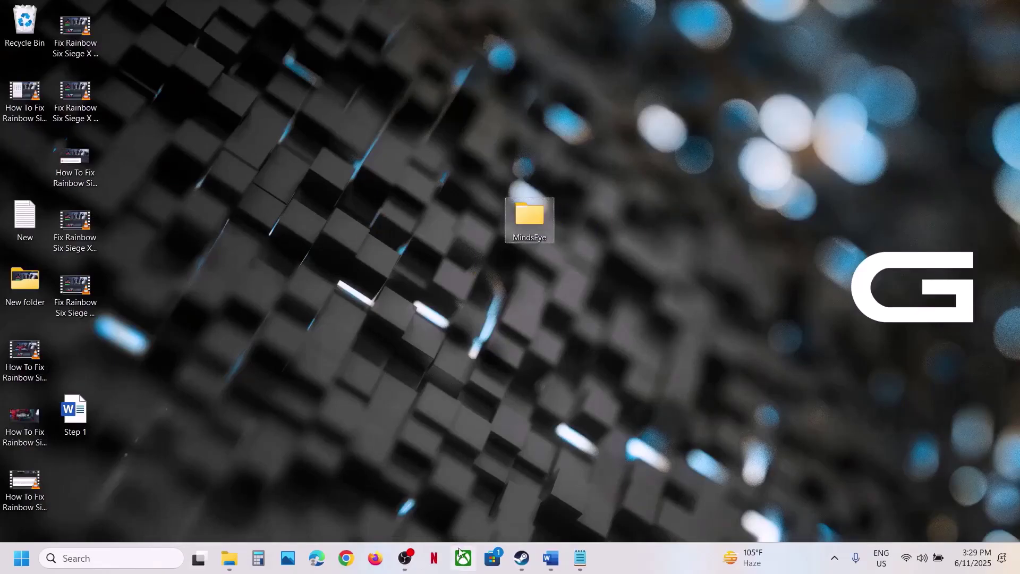
- Back in File Explorer, rename the original MindsEye folder in AppData\Local to MindsEye.old
{"action": "left_click", "coordinate": [227, 568]}
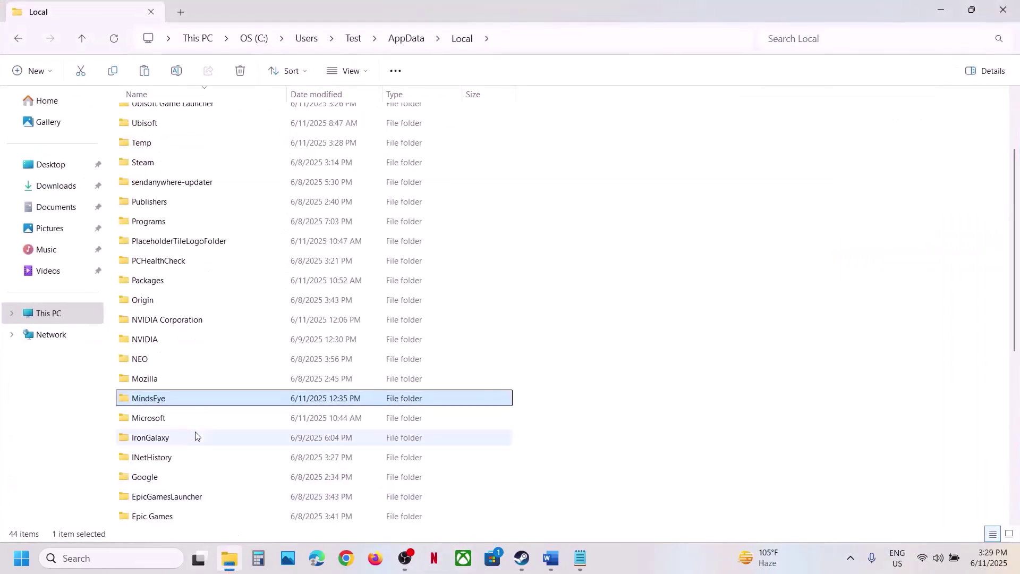
{"action": "right_click", "coordinate": [153, 399]}
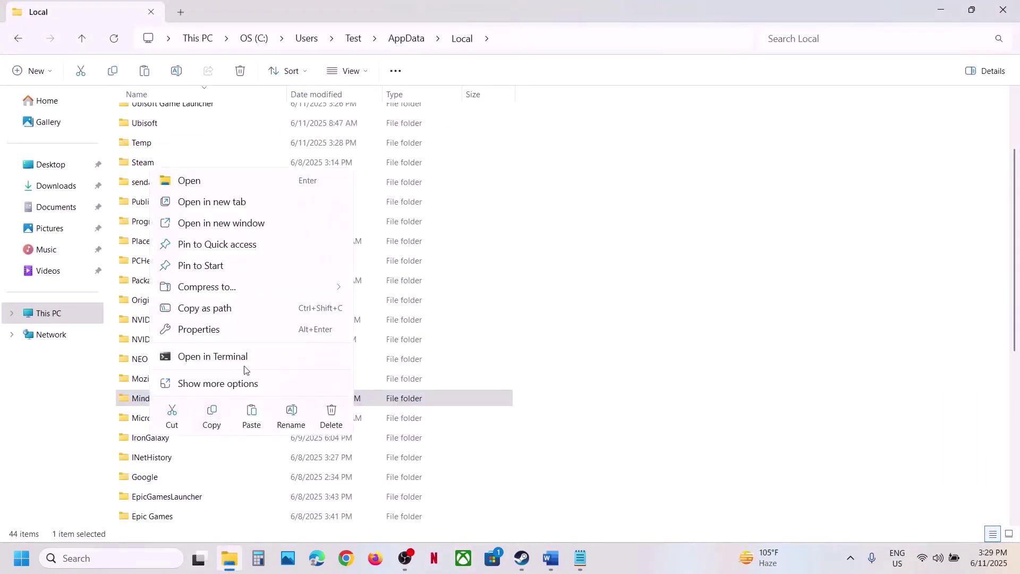
{"action": "left_click", "coordinate": [283, 419]}
{"action": "left_click", "coordinate": [173, 397]}
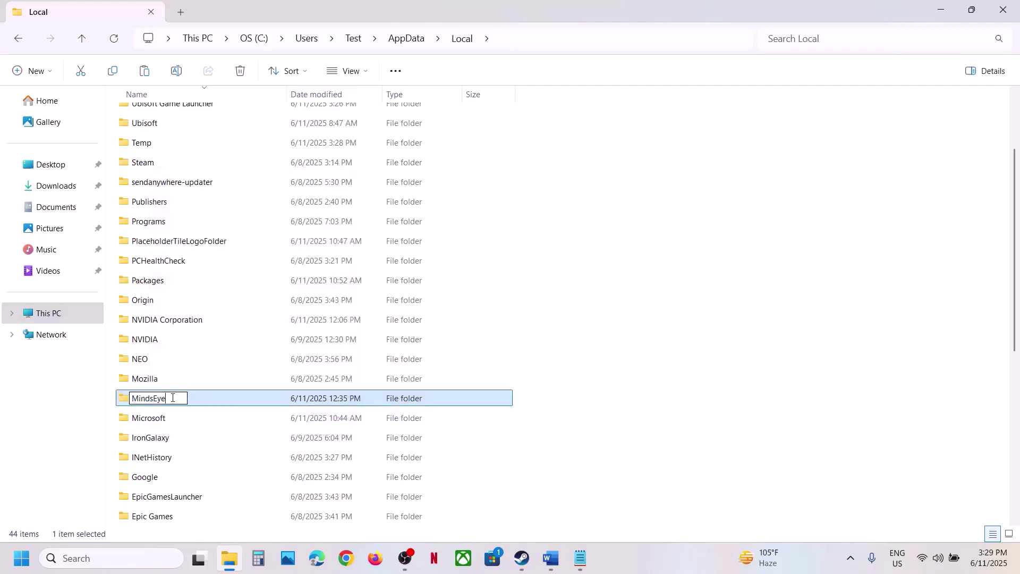
{"action": "type", "text": ".old"}
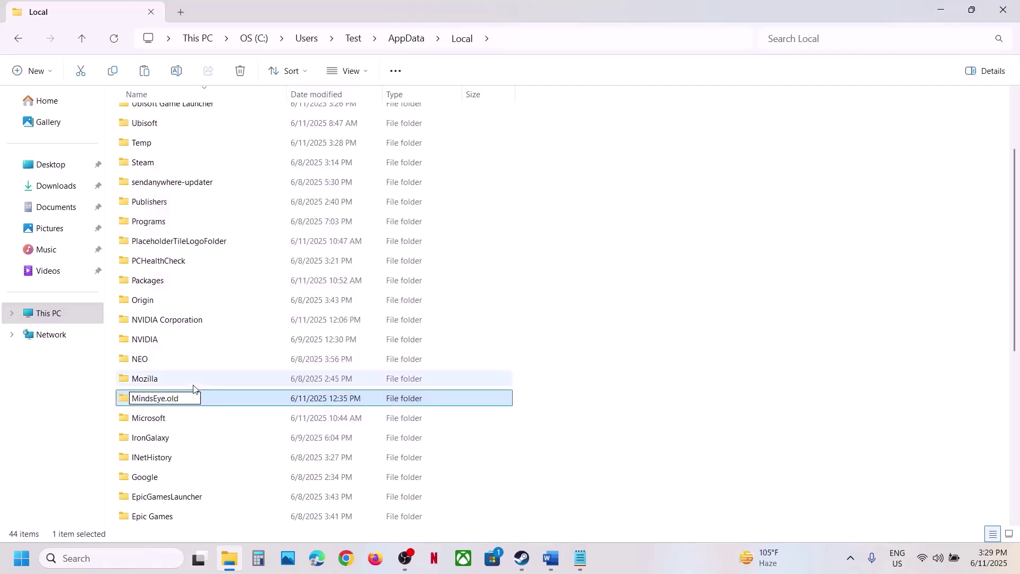
{"action": "left_click", "coordinate": [770, 416]}
- Return to the Word document and read Step 3 on running the game as an administrator and in compatibility mode
{"action": "left_click", "coordinate": [522, 558]}
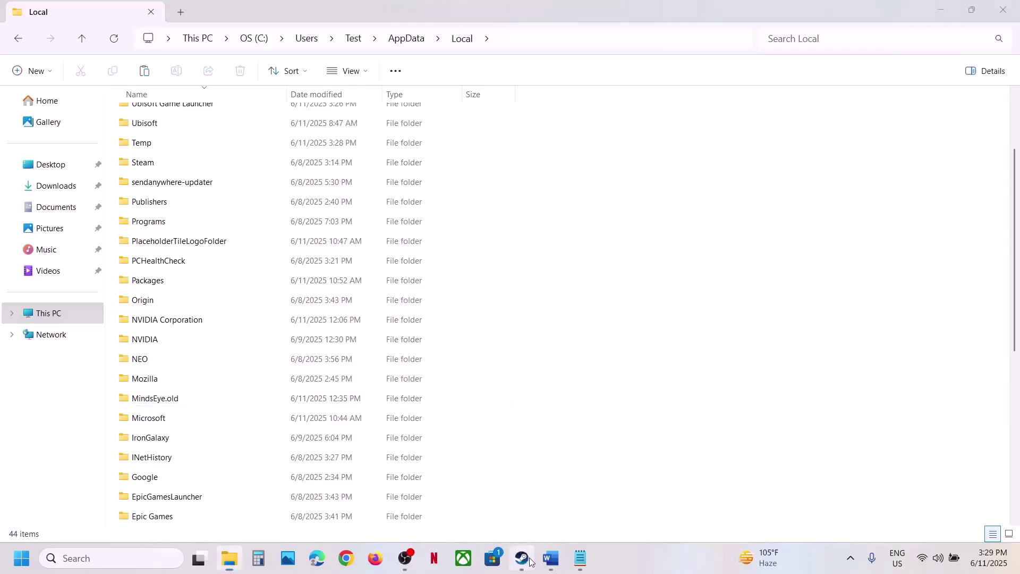
{"action": "left_click", "coordinate": [551, 558]}
{"action": "scroll", "coordinate": [402, 351], "scroll_direction": "down", "scroll_amount": 5}
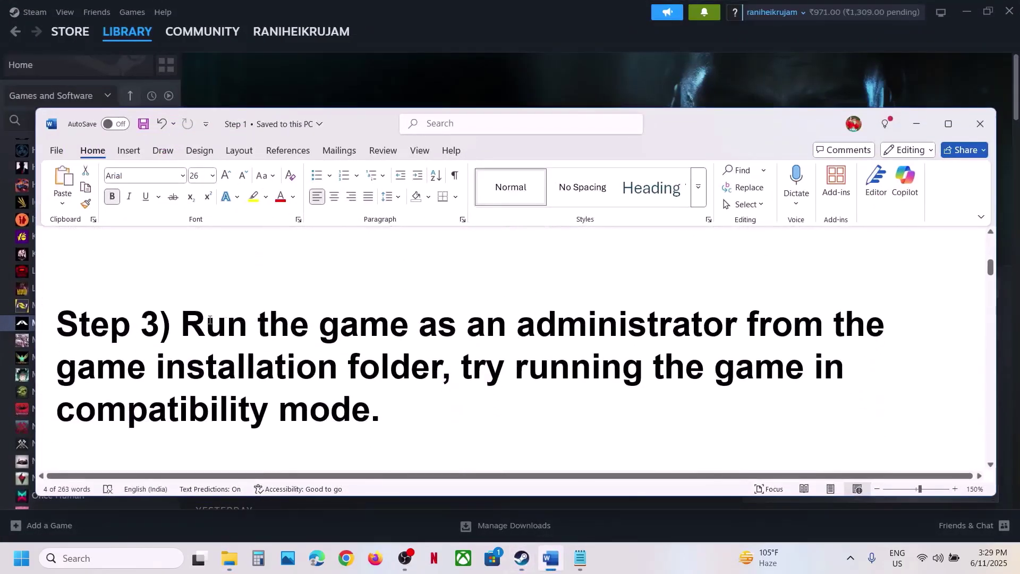
- Highlight the Step 3 instruction, then switch to Steam and browse MindsEye's local files
{"action": "left_click_drag", "start_coordinate": [210, 321], "coordinate": [451, 368]}
{"action": "left_click", "coordinate": [425, 21]}
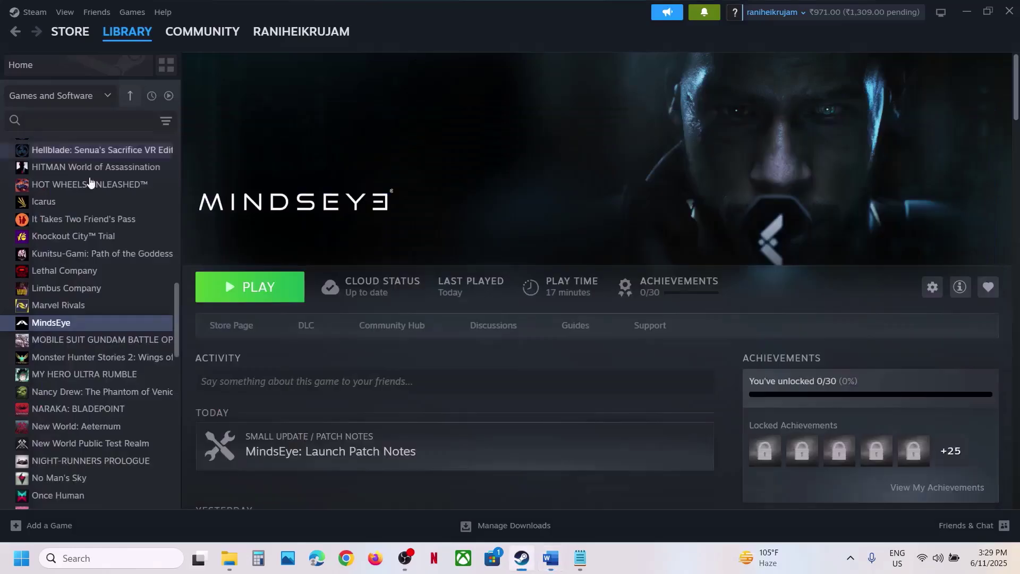
{"action": "right_click", "coordinate": [38, 325]}
{"action": "mouse_move", "coordinate": [84, 413]}
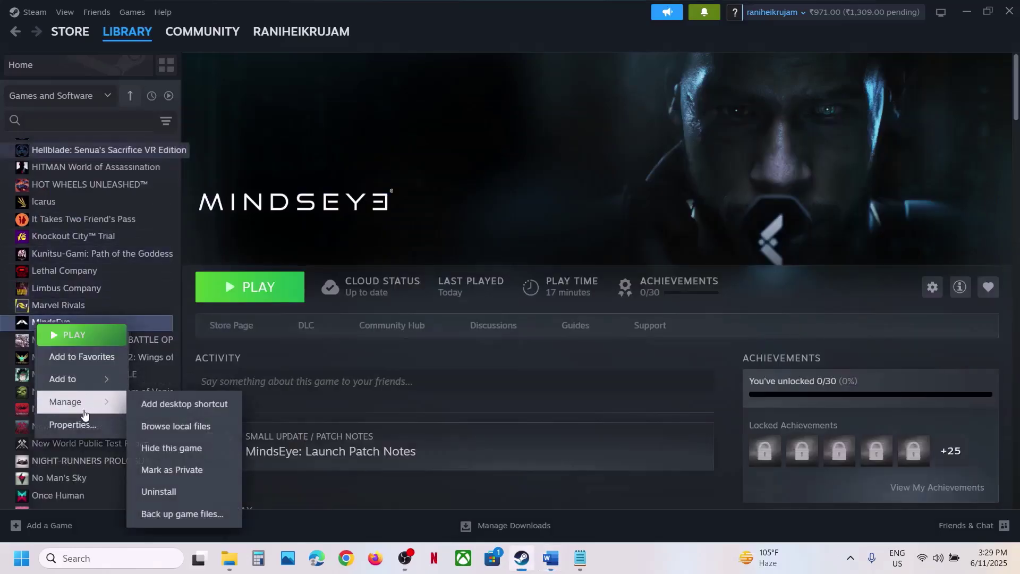
{"action": "left_click", "coordinate": [176, 426]}
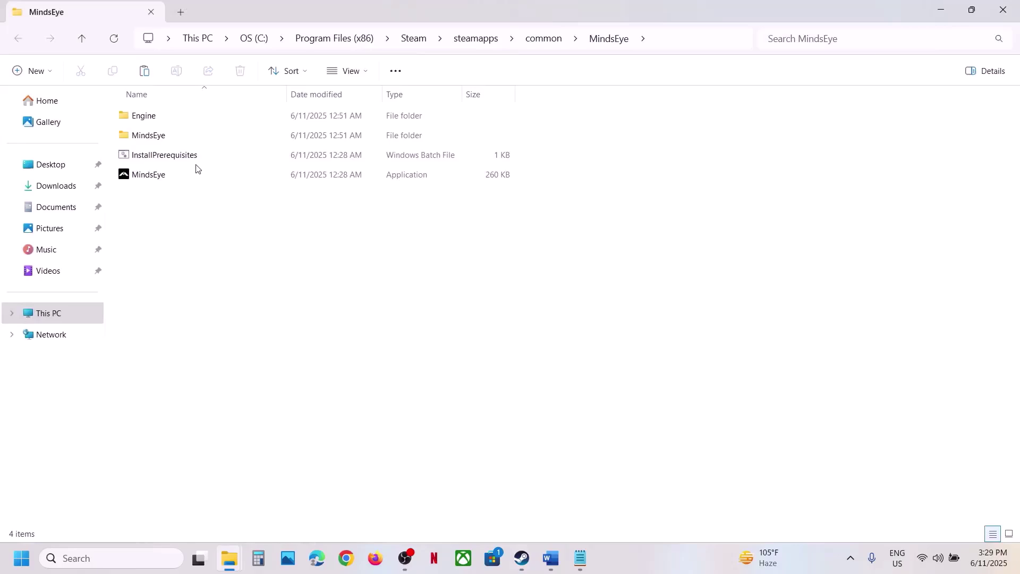
- Set the MindsEye application in the installation folder to run as an administrator and apply the change
{"action": "left_click", "coordinate": [153, 179]}
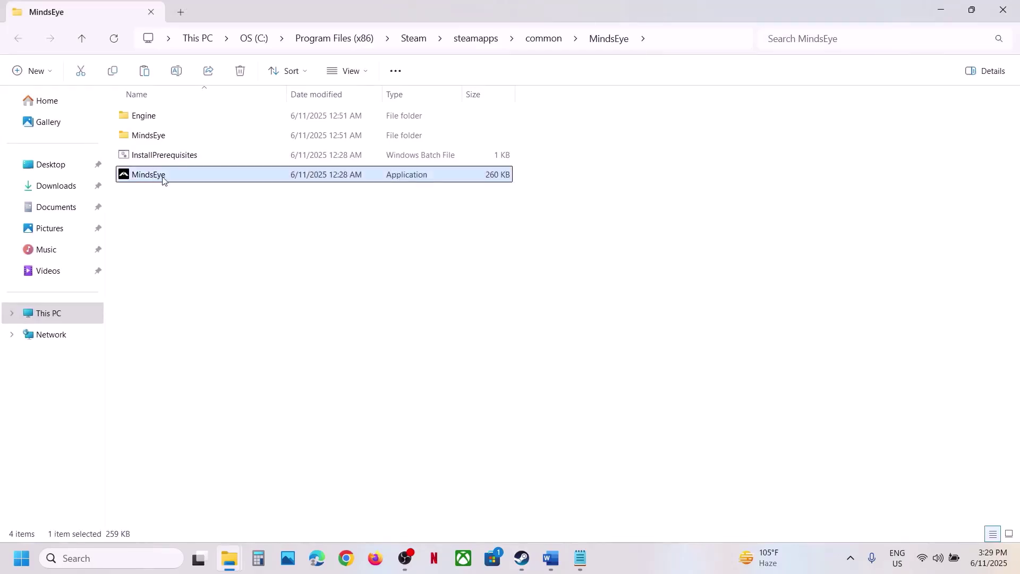
{"action": "right_click", "coordinate": [164, 178]}
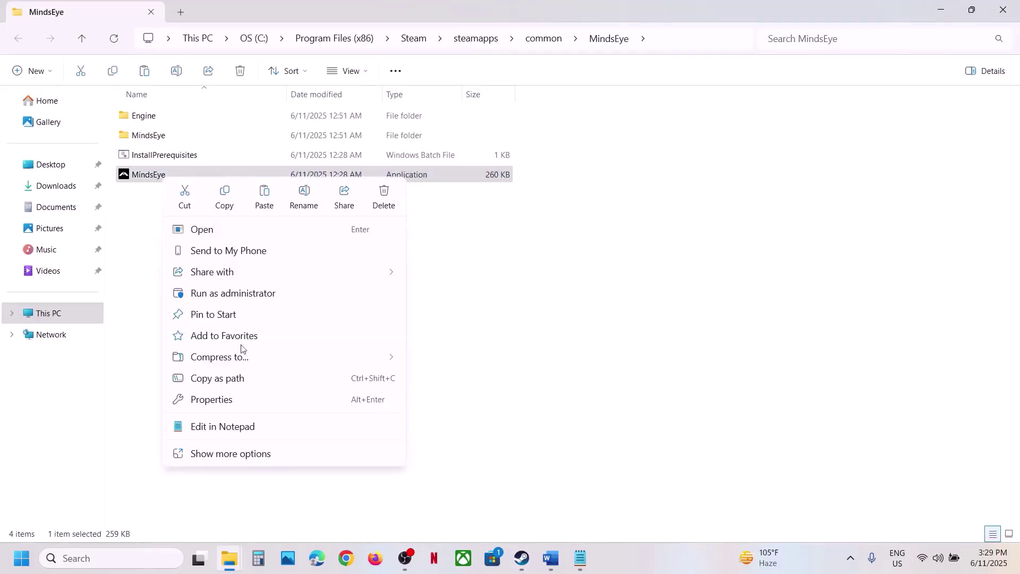
{"action": "left_click", "coordinate": [231, 400]}
{"action": "left_click", "coordinate": [273, 215]}
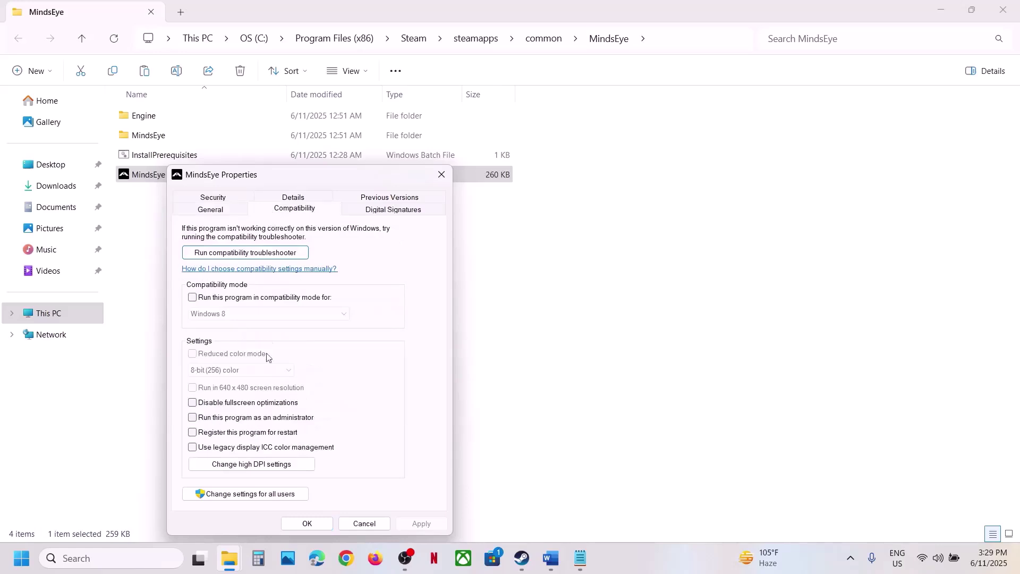
{"action": "left_click", "coordinate": [193, 420]}
{"action": "left_click", "coordinate": [421, 523]}
{"action": "left_click", "coordinate": [308, 524]}
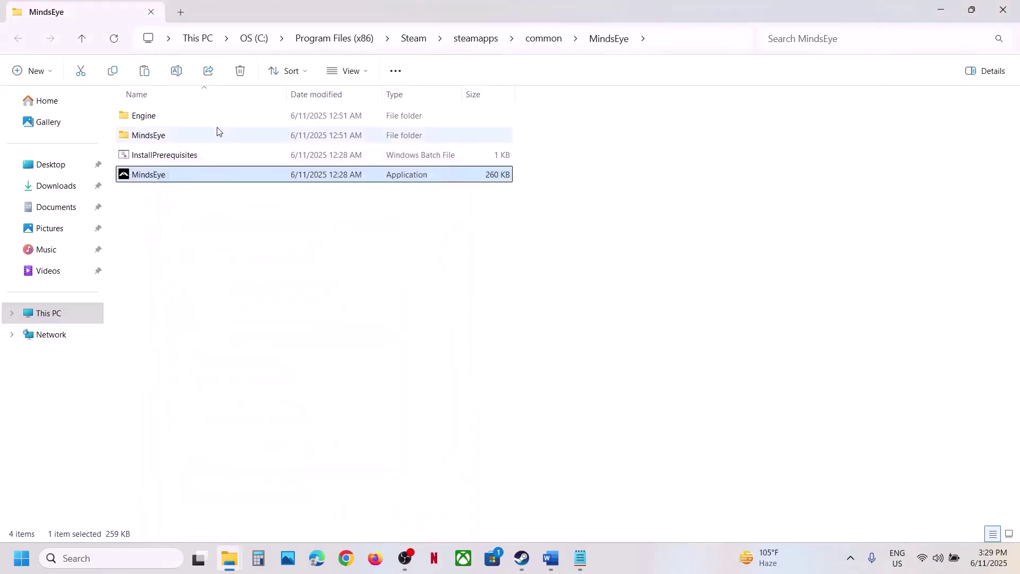
- Open the Win64 folder inside the MindsEye subfolder's Binaries folder
{"action": "left_click", "coordinate": [163, 141]}
{"action": "double_click", "coordinate": [162, 141]}
{"action": "double_click", "coordinate": [161, 122]}
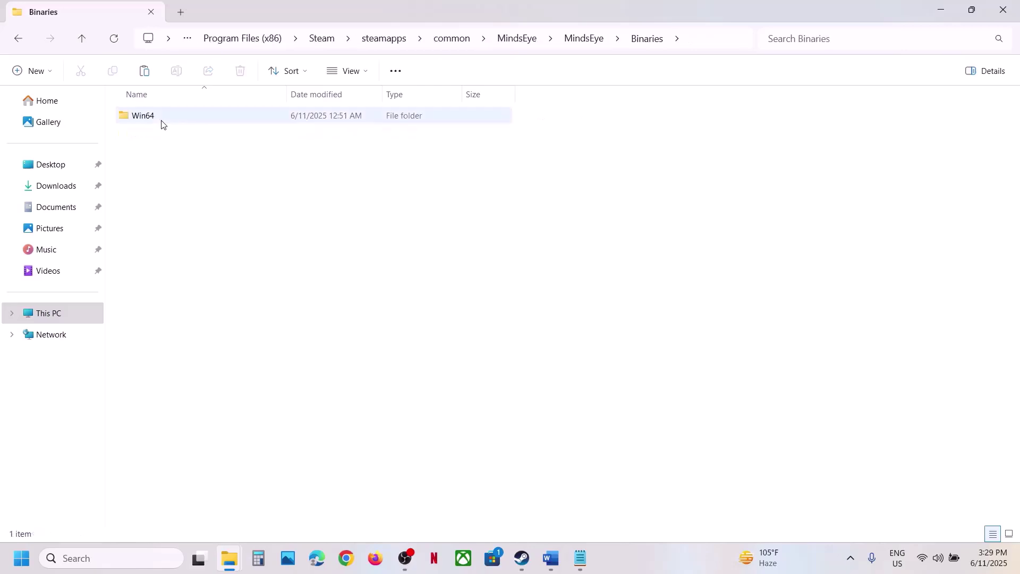
{"action": "double_click", "coordinate": [161, 123]}
- Set the MindsEye-Win64-Shipping application to run as an administrator and apply the change
{"action": "left_click", "coordinate": [175, 195]}
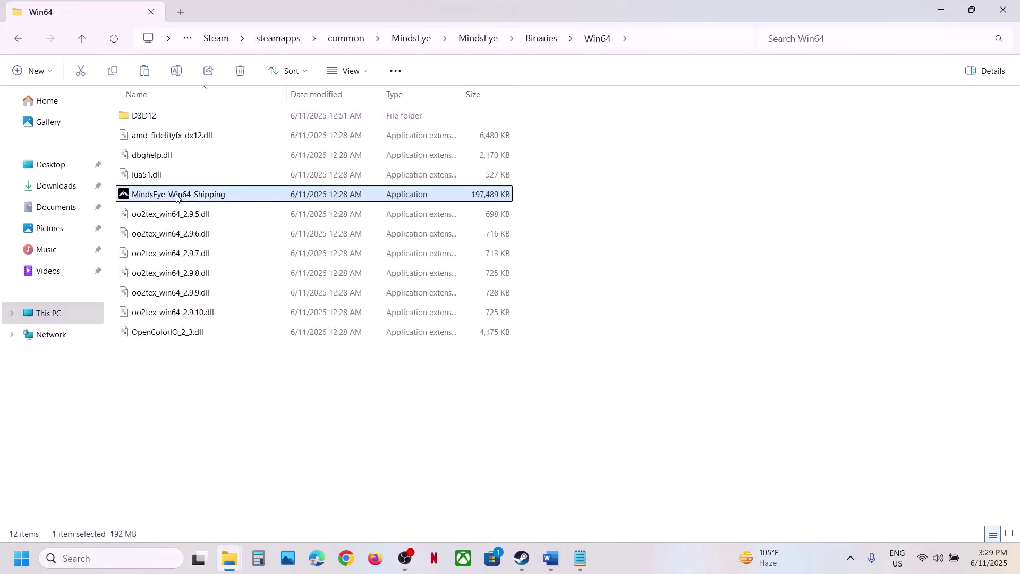
{"action": "right_click", "coordinate": [177, 197]}
{"action": "left_click", "coordinate": [244, 415]}
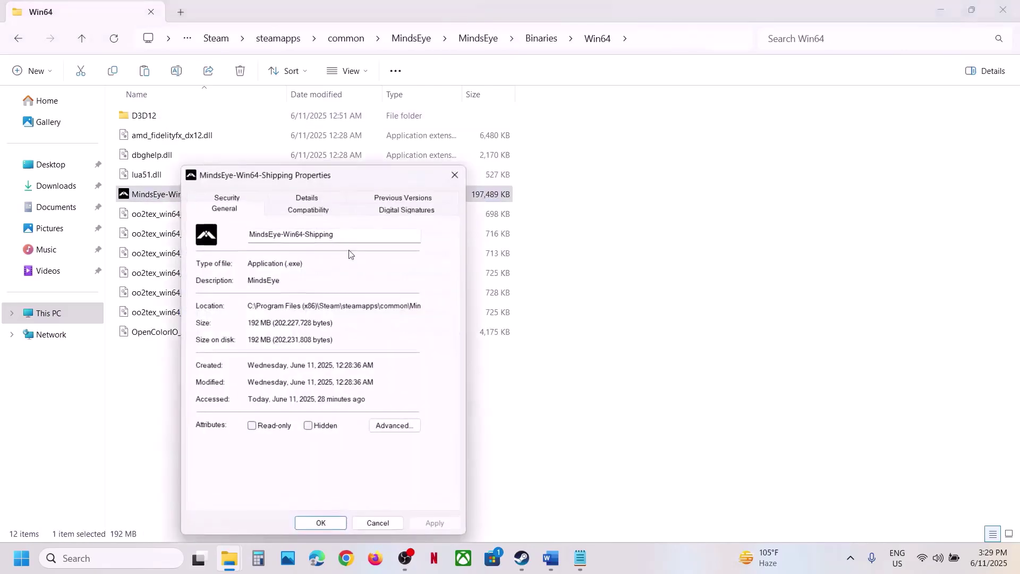
{"action": "left_click", "coordinate": [321, 213]}
{"action": "left_click", "coordinate": [208, 419]}
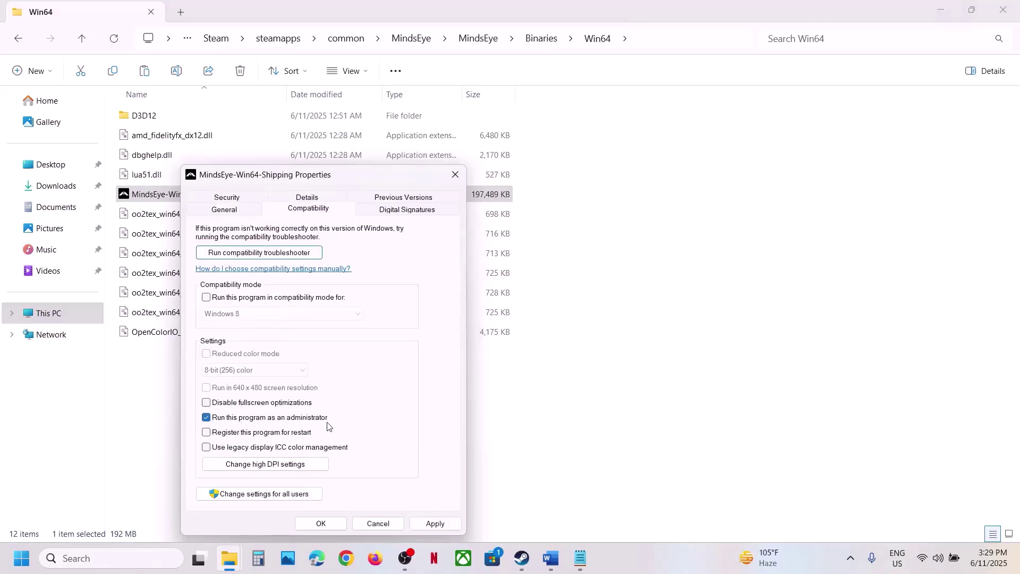
{"action": "left_click", "coordinate": [414, 524]}
{"action": "left_click", "coordinate": [326, 525]}
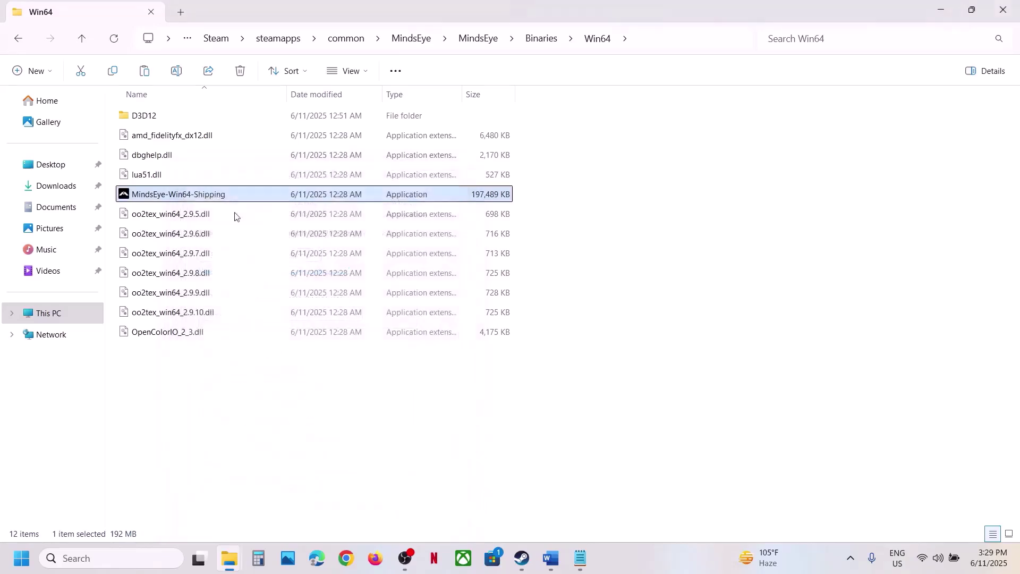
- Enable compatibility mode for Windows 8 on MindsEye-Win64-Shipping and apply it
{"action": "right_click", "coordinate": [187, 198]}
{"action": "left_click", "coordinate": [218, 420]}
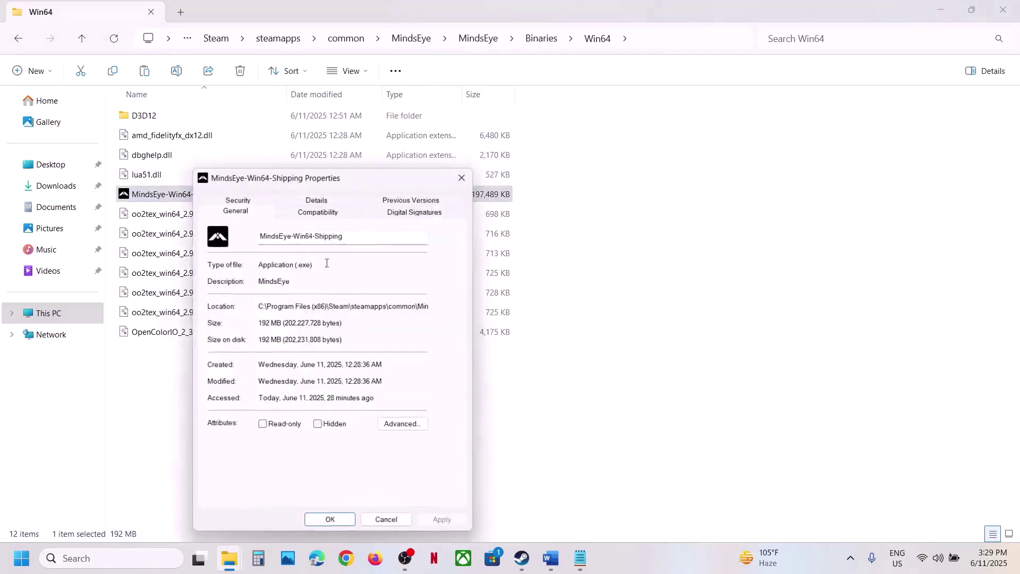
{"action": "left_click", "coordinate": [317, 211]}
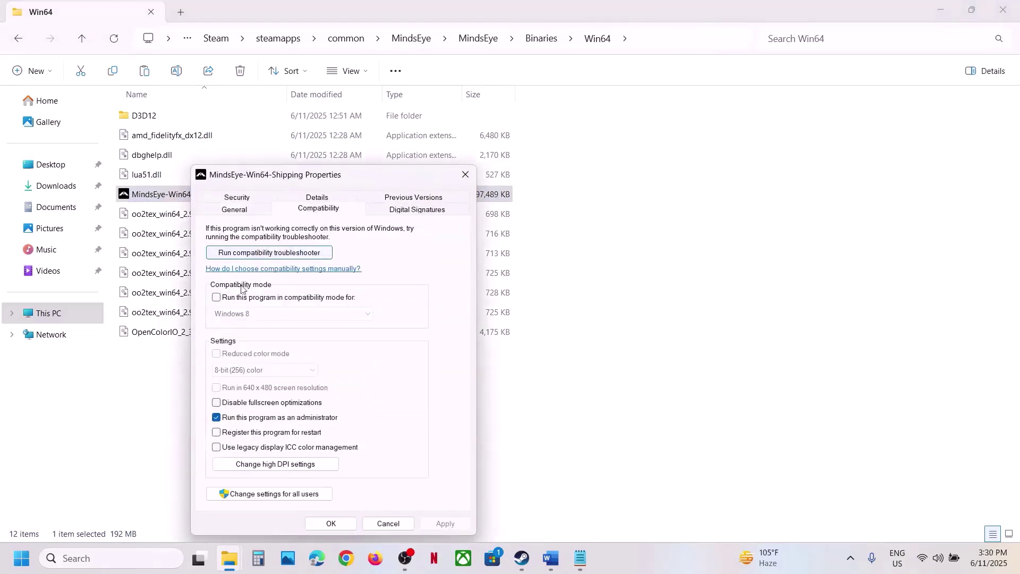
{"action": "left_click", "coordinate": [216, 297]}
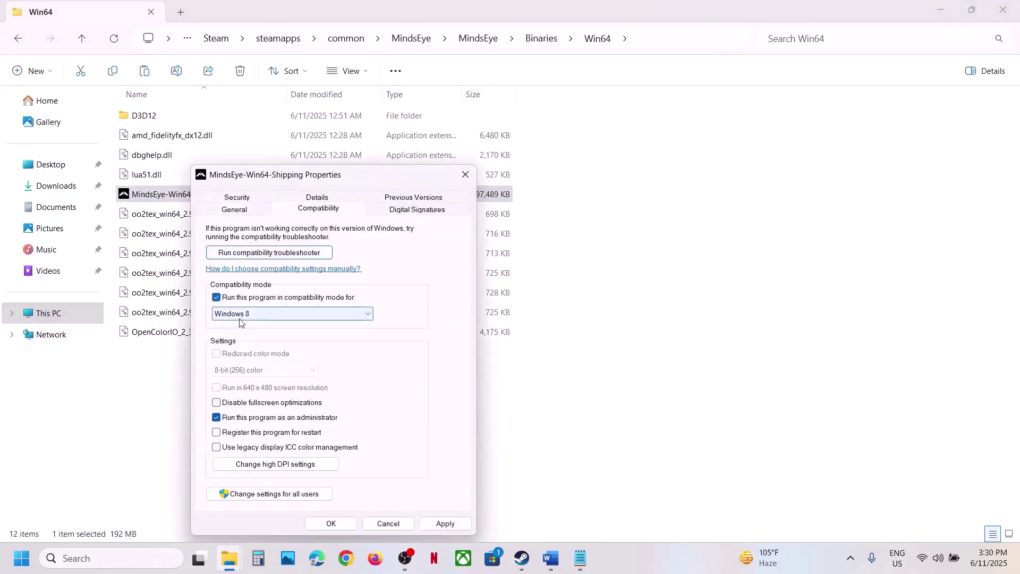
{"action": "left_click", "coordinate": [459, 526]}
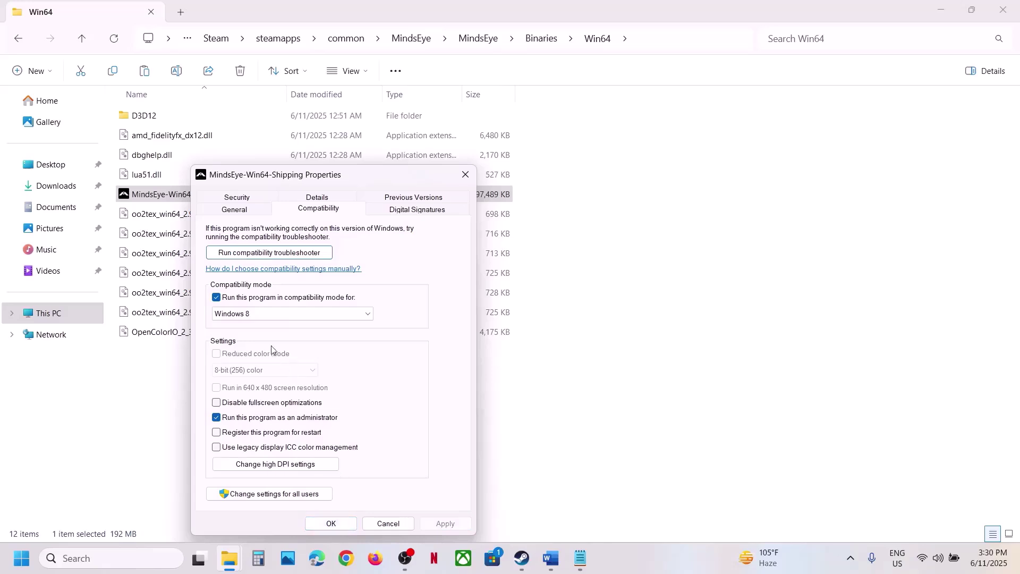
- Try Windows Vista (Service Pack 2) as the compatibility mode, then choose Windows 7 and apply it
{"action": "left_click", "coordinate": [257, 314]}
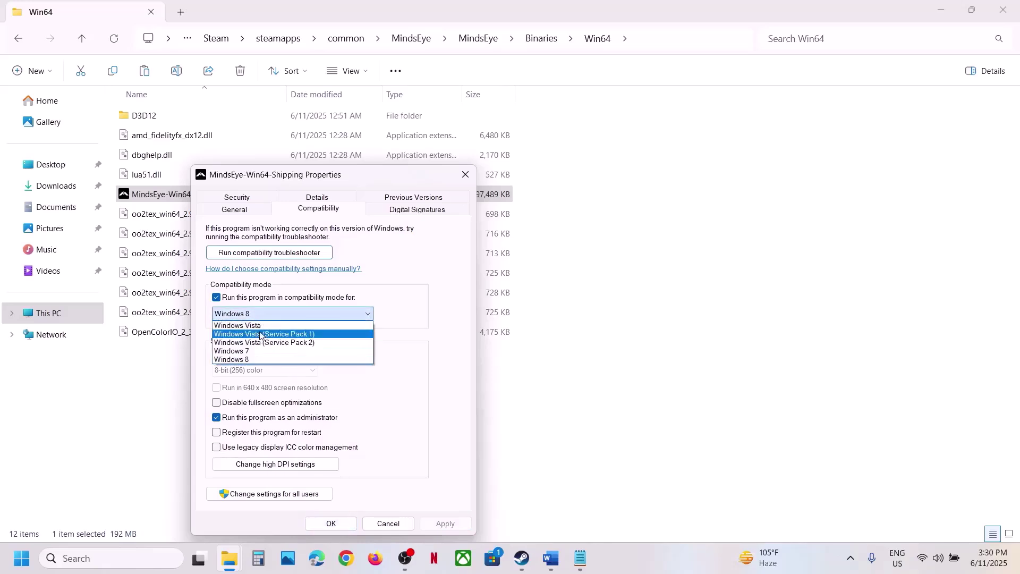
{"action": "left_click", "coordinate": [251, 342]}
{"action": "left_click", "coordinate": [253, 318]}
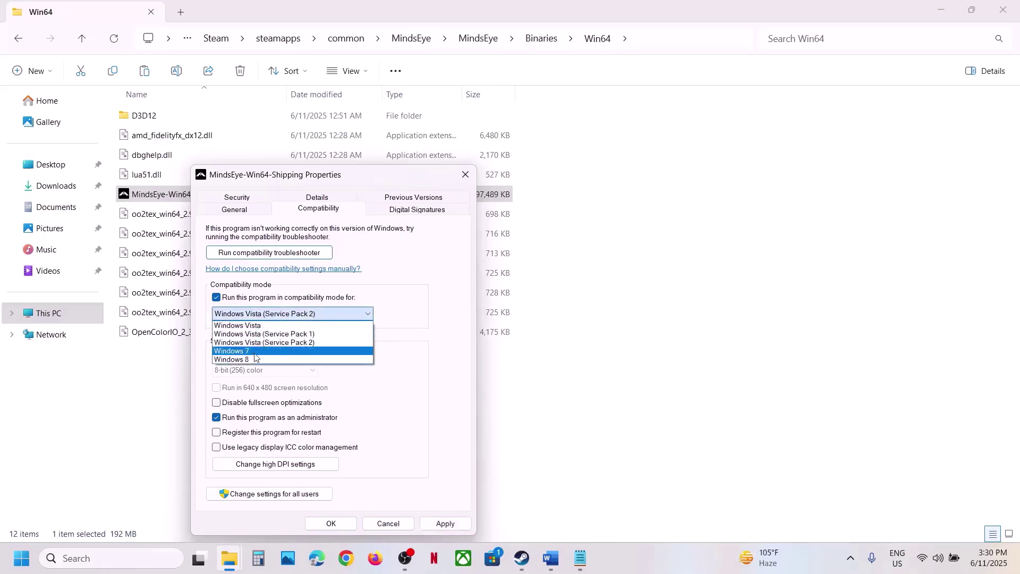
{"action": "left_click", "coordinate": [253, 351]}
{"action": "left_click", "coordinate": [445, 523]}
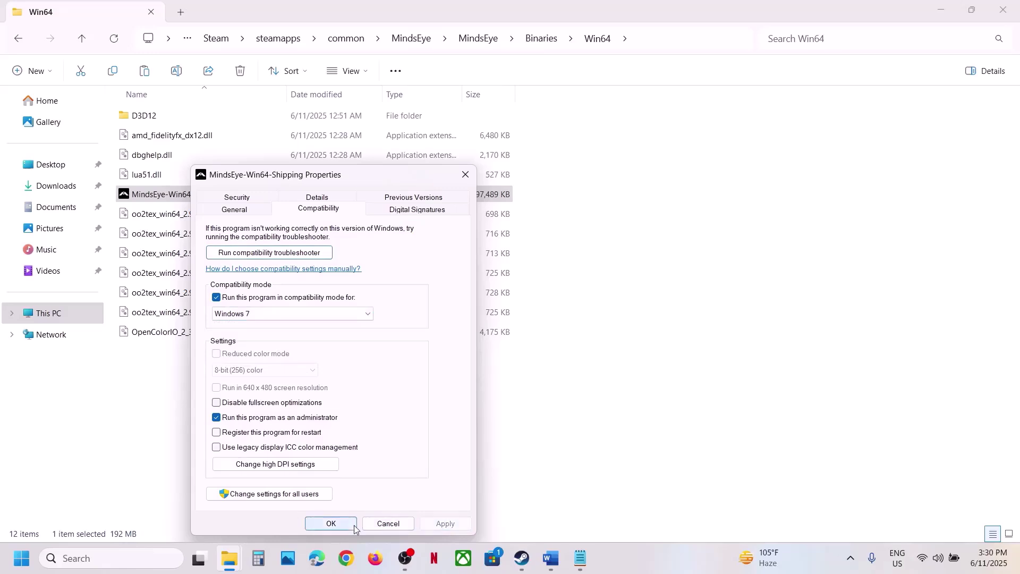
- Disable fullscreen optimizations for MindsEye-Win64-Shipping, apply the change and close its properties
{"action": "left_click", "coordinate": [232, 407]}
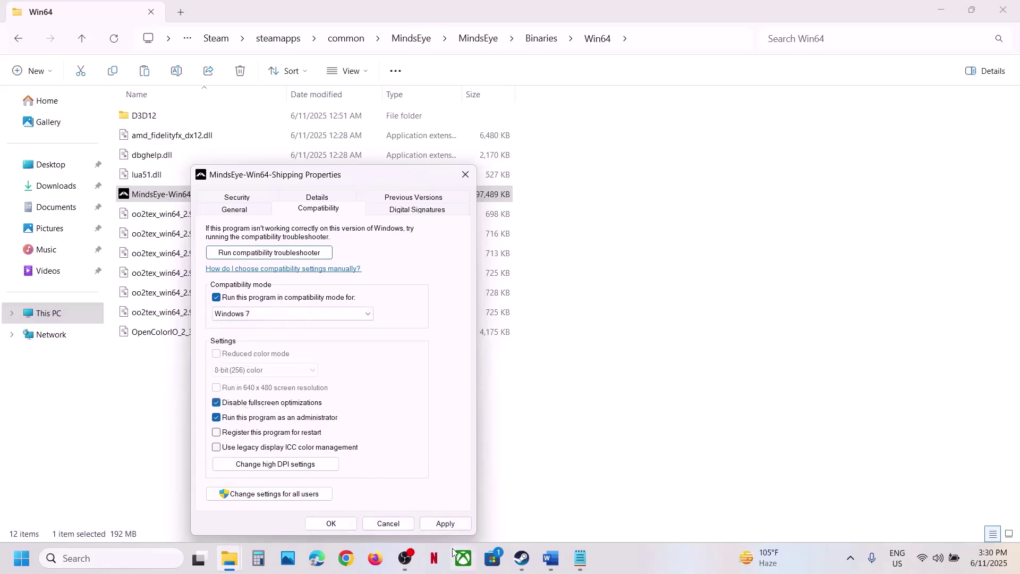
{"action": "left_click", "coordinate": [446, 523]}
{"action": "left_click", "coordinate": [331, 524]}
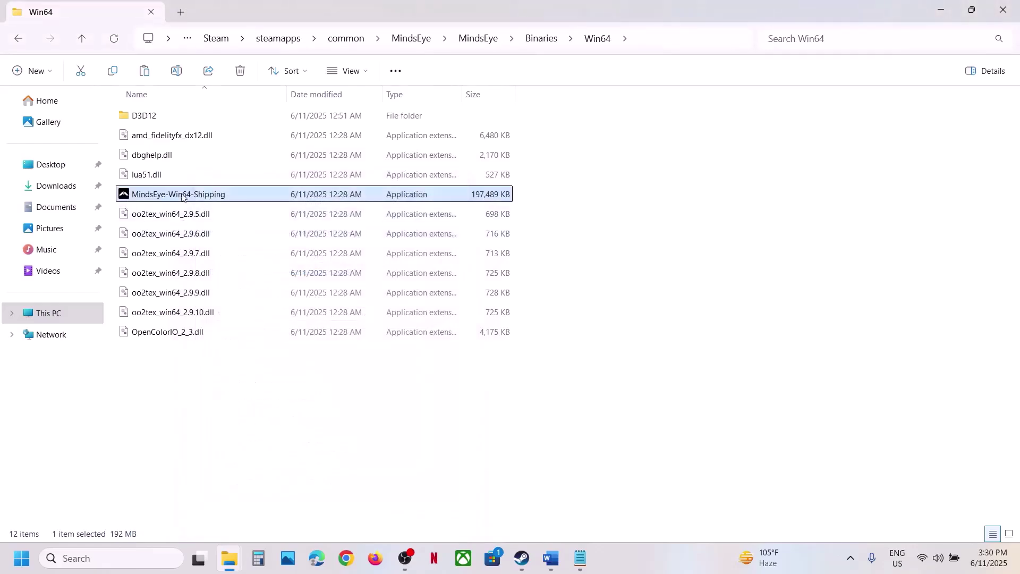
- Turn off compatibility mode, disabled fullscreen optimizations and run as administrator for MindsEye-Win64-Shipping, and apply the changes
{"action": "right_click", "coordinate": [141, 201]}
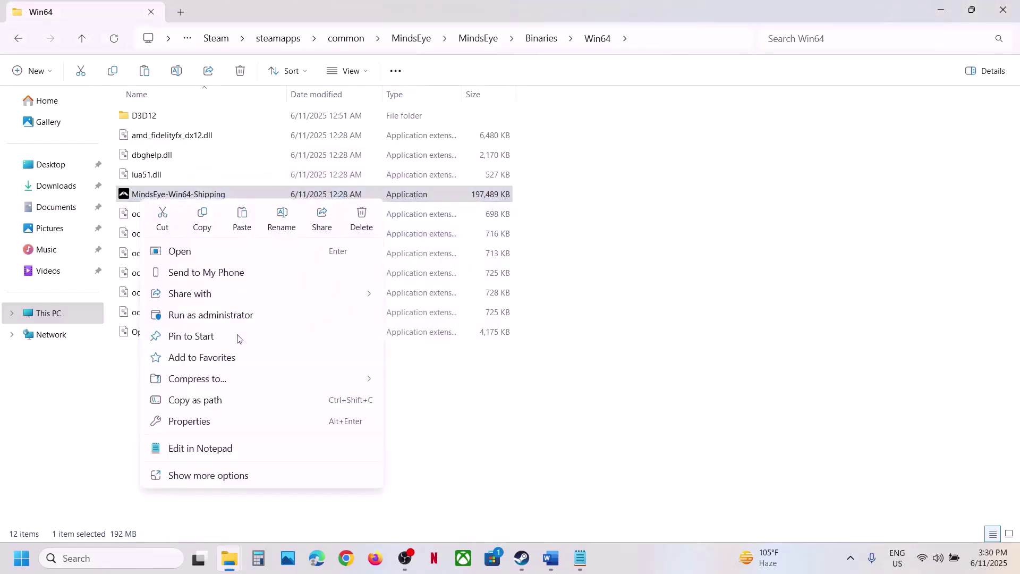
{"action": "left_click", "coordinate": [215, 422]}
{"action": "left_click", "coordinate": [254, 212]}
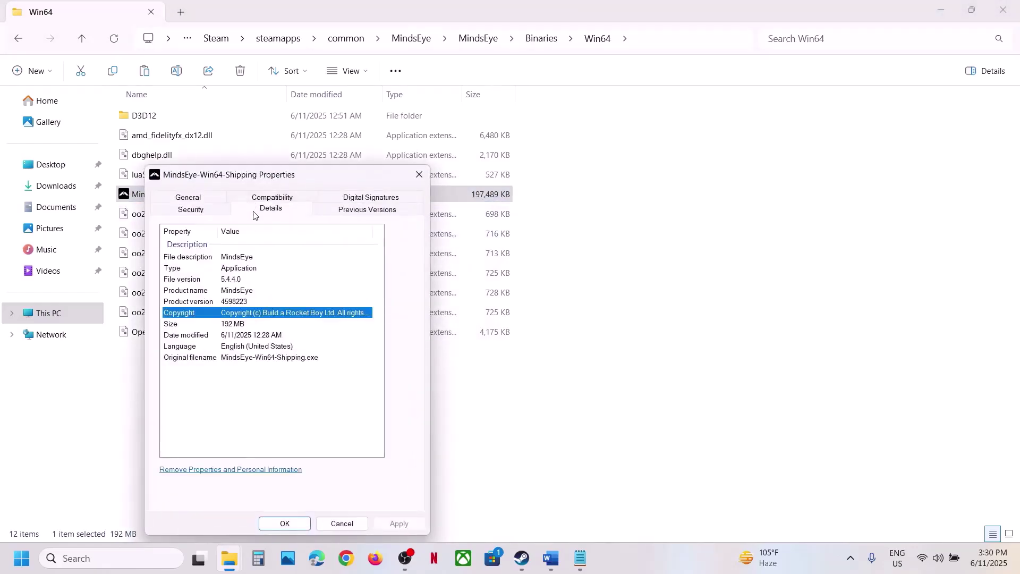
{"action": "left_click", "coordinate": [256, 201]}
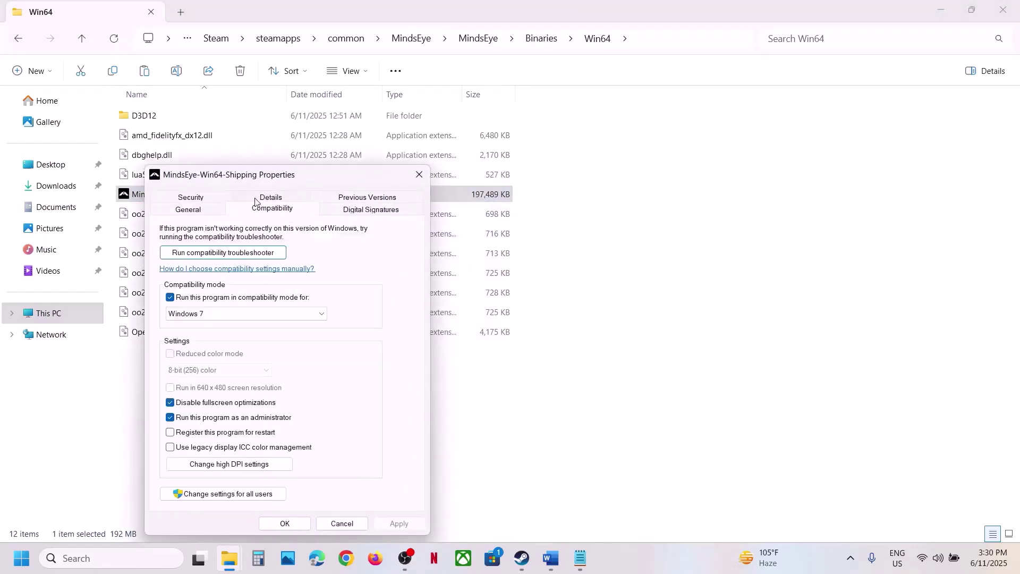
{"action": "left_click", "coordinate": [170, 297]}
{"action": "left_click", "coordinate": [170, 403]}
{"action": "left_click", "coordinate": [170, 417]}
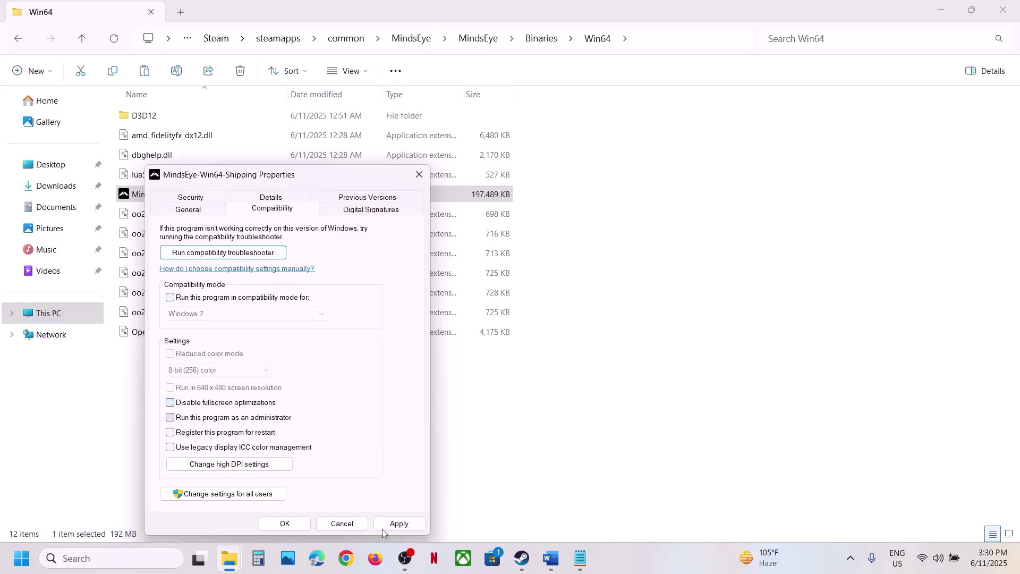
{"action": "left_click", "coordinate": [398, 524]}
{"action": "left_click", "coordinate": [287, 524]}
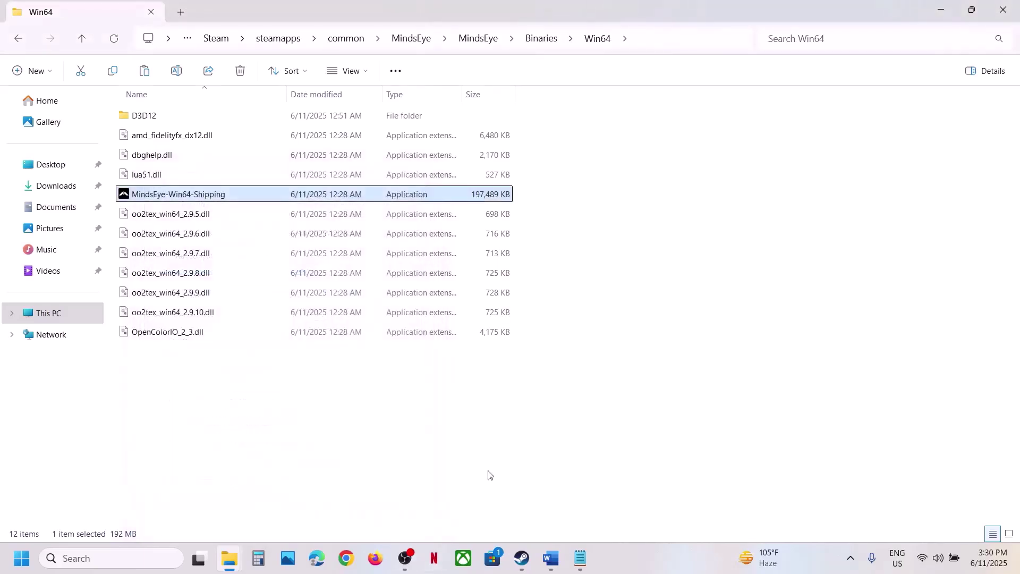
- Return to the Word document and highlight Step 4 on verifying the game files
{"action": "left_click", "coordinate": [522, 558]}
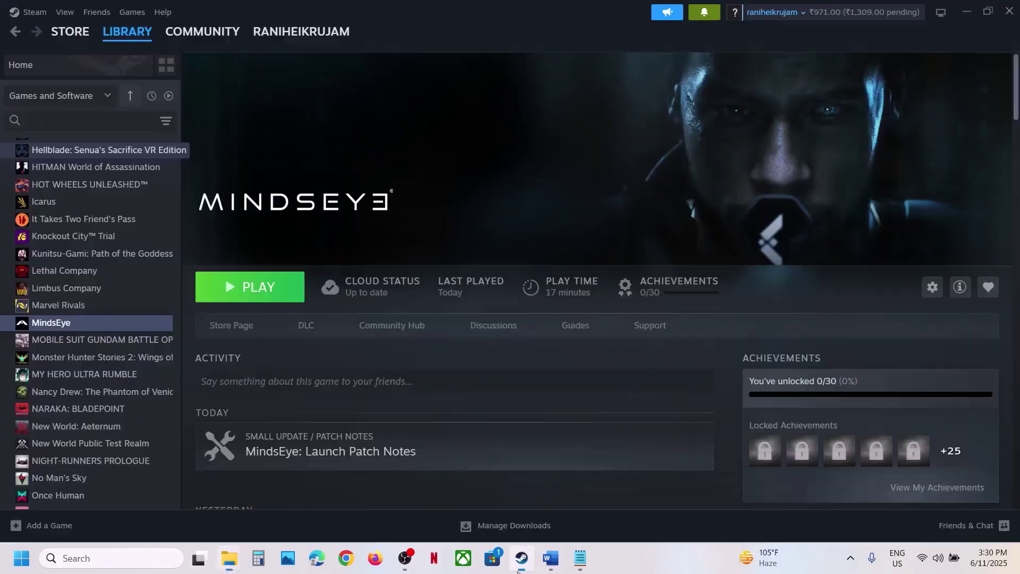
{"action": "left_click", "coordinate": [551, 558]}
{"action": "scroll", "coordinate": [200, 374], "scroll_direction": "down", "scroll_amount": 3}
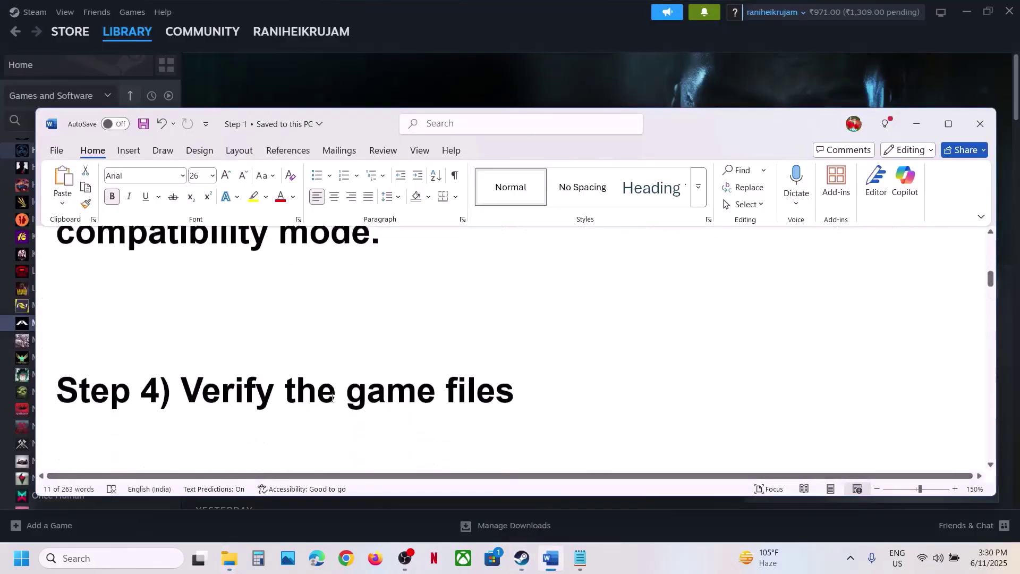
{"action": "left_click_drag", "start_coordinate": [200, 375], "coordinate": [514, 378]}
- In Steam, view the verify integrity option among MindsEye's Installed Files properties, then close the properties window
{"action": "left_click", "coordinate": [461, 62]}
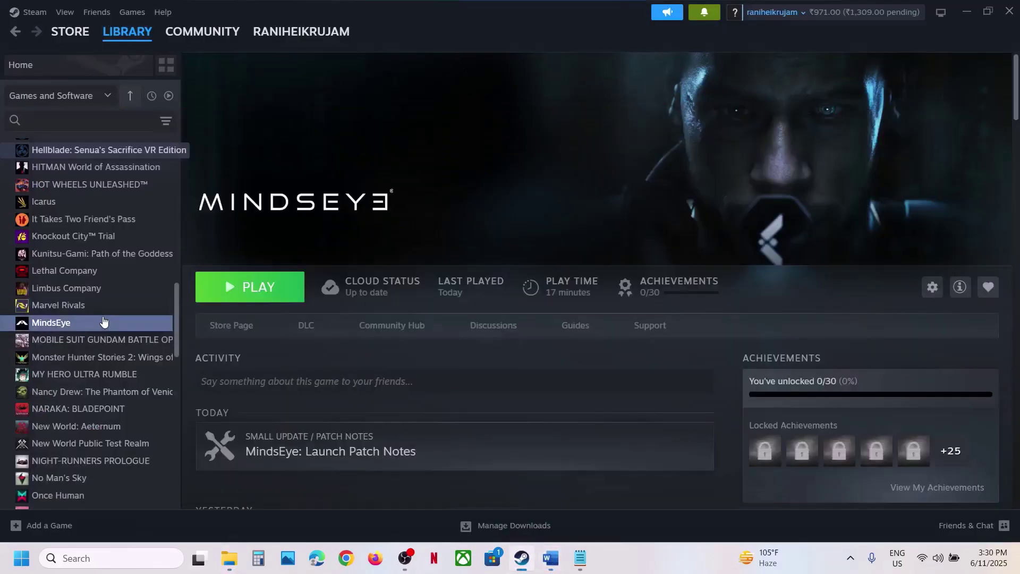
{"action": "right_click", "coordinate": [101, 322]}
{"action": "left_click", "coordinate": [139, 420]}
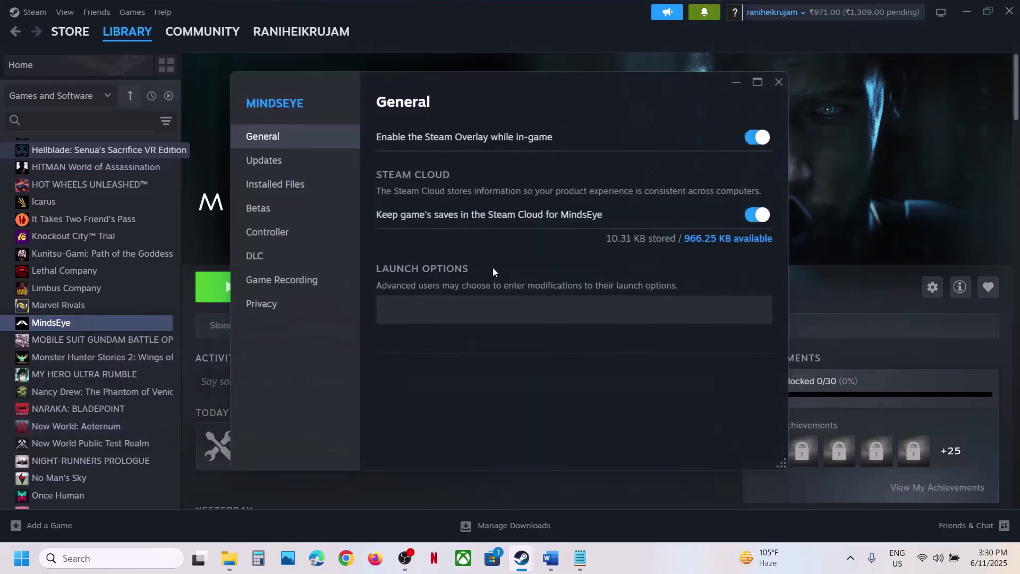
{"action": "left_click", "coordinate": [289, 197]}
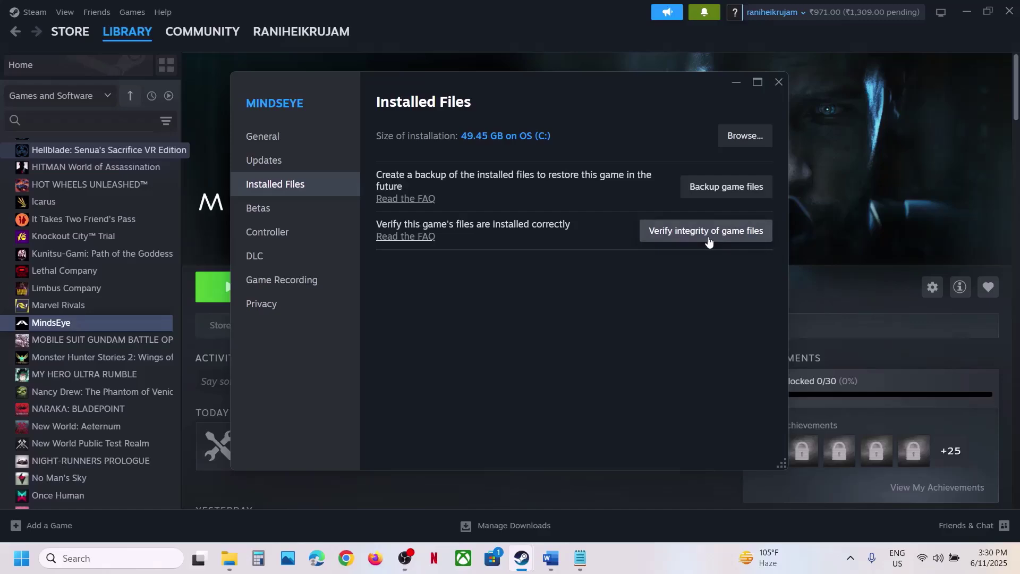
{"action": "left_click", "coordinate": [779, 82]}
- Go back to the Word document and highlight Step 5 on allowing the game exe through antivirus, Windows Security and Firewall
{"action": "left_click", "coordinate": [550, 558]}
{"action": "scroll", "coordinate": [132, 287], "scroll_direction": "down", "scroll_amount": 5}
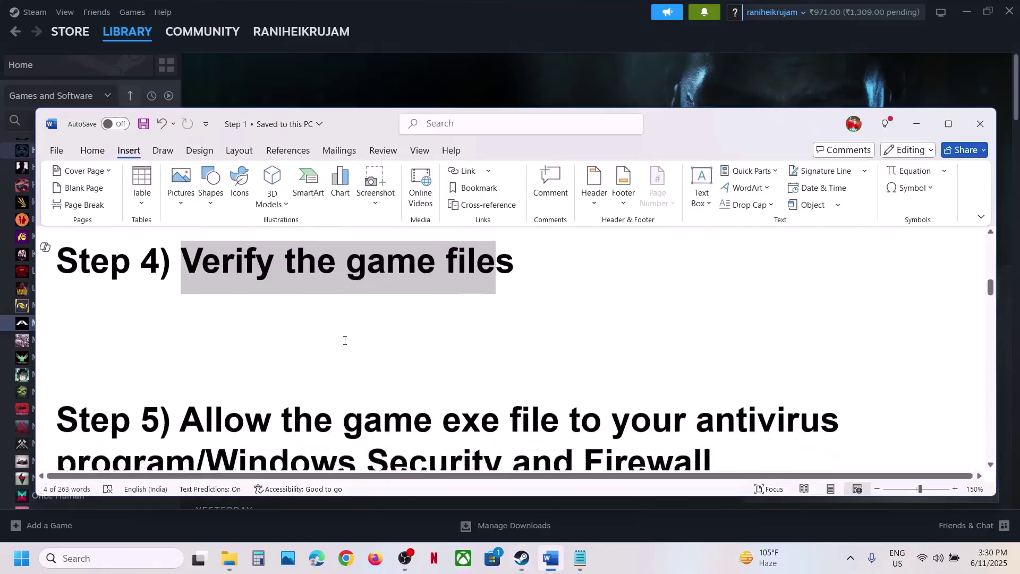
{"action": "mouse_move", "coordinate": [185, 310]}
{"action": "left_mouse_down"}
{"action": "mouse_move", "coordinate": [514, 346]}
{"action": "mouse_move", "coordinate": [199, 340]}
{"action": "mouse_move", "coordinate": [189, 328]}
{"action": "left_mouse_up"}
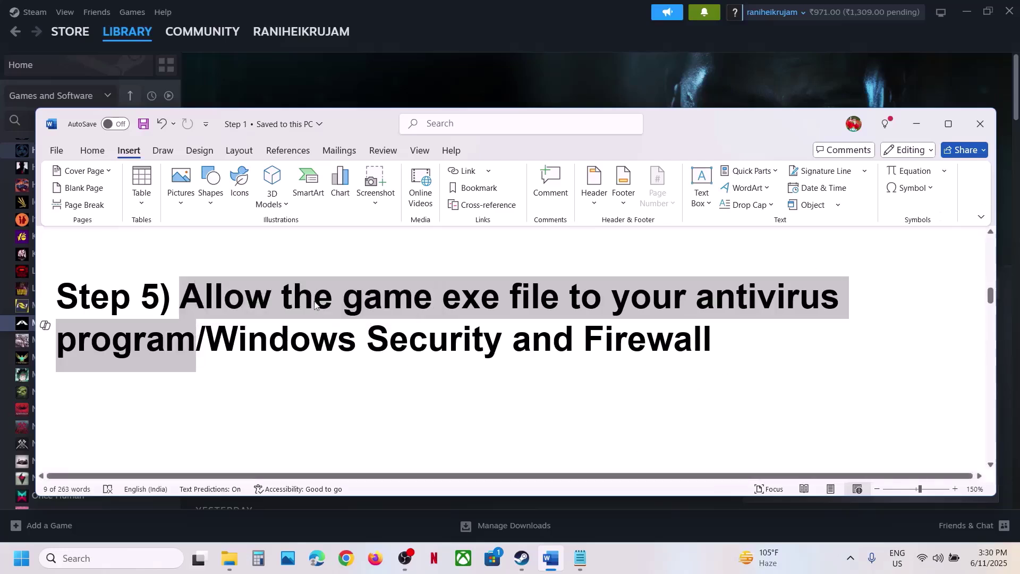
{"action": "left_click", "coordinate": [245, 311]}
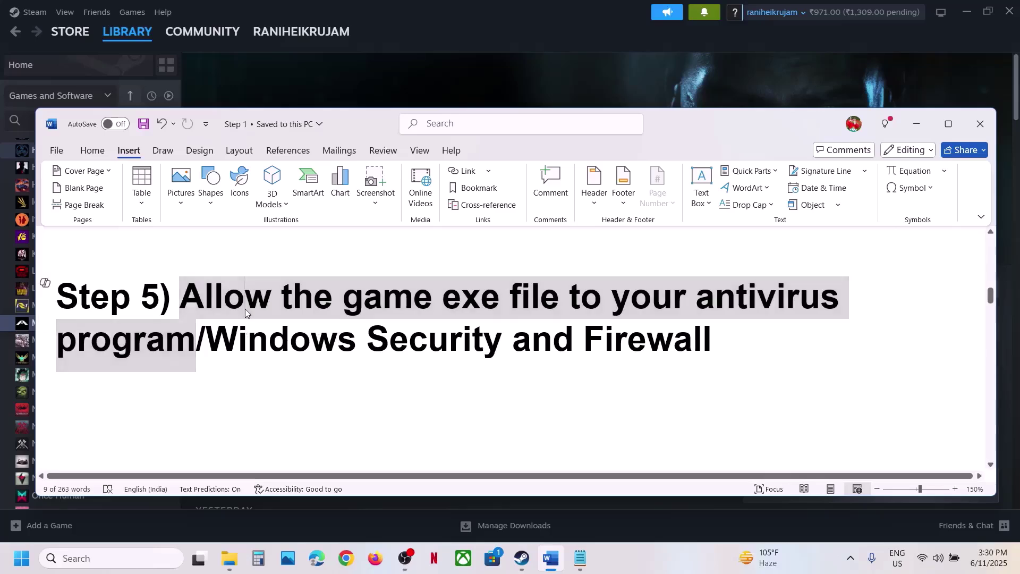
{"action": "left_click_drag", "start_coordinate": [206, 338], "coordinate": [713, 340]}
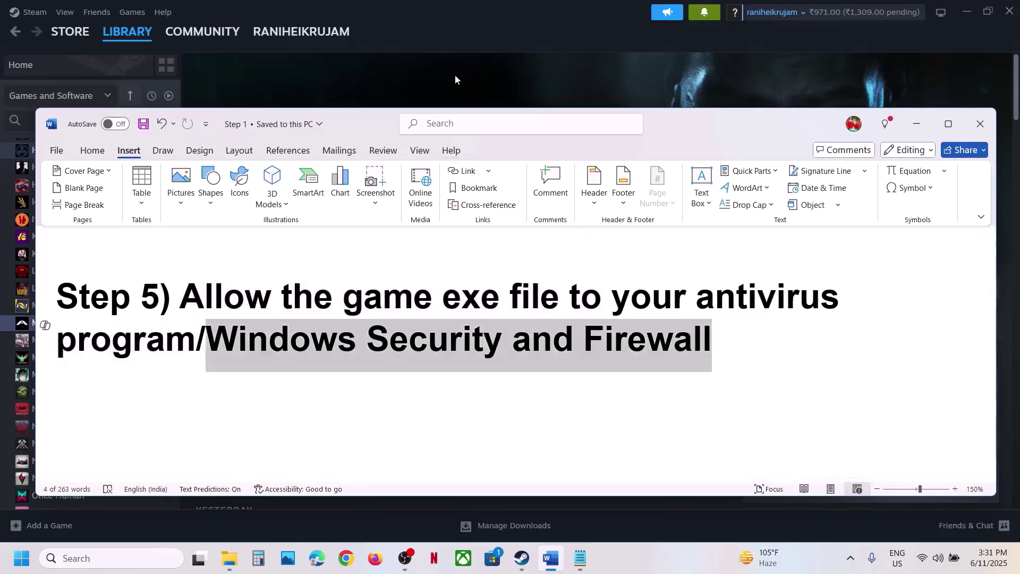
- Open Windows Security from the Windows privacy and security settings and go to the Ransomware protection page
{"action": "left_click", "coordinate": [457, 32]}
{"action": "key", "text": "super+i"}
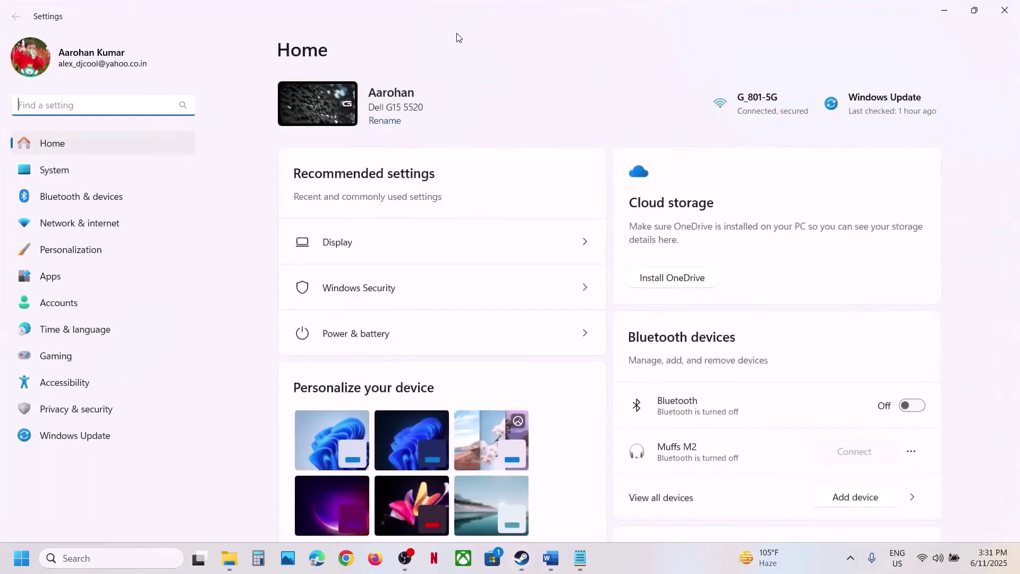
{"action": "left_click", "coordinate": [80, 409]}
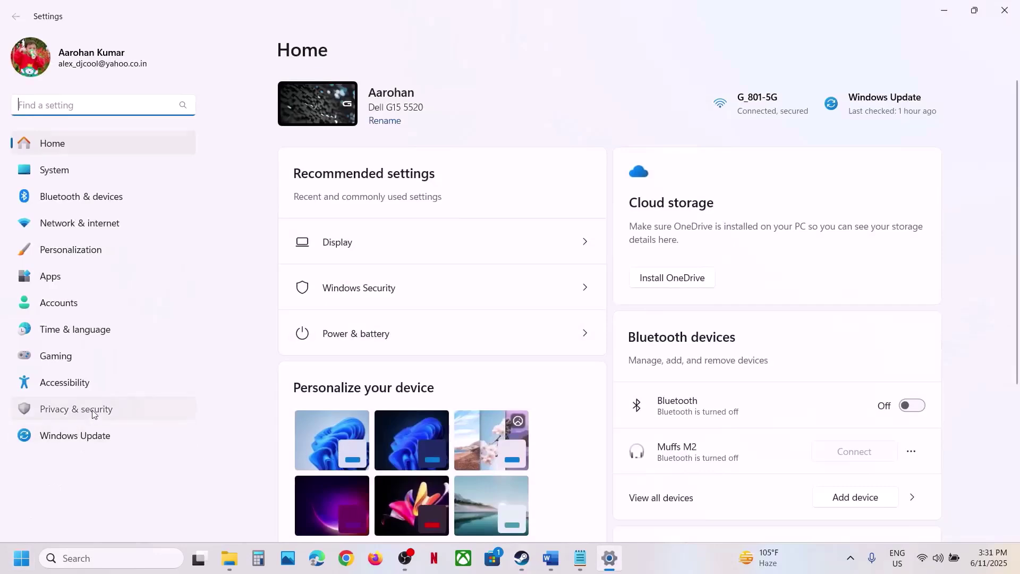
{"action": "left_click", "coordinate": [361, 112]}
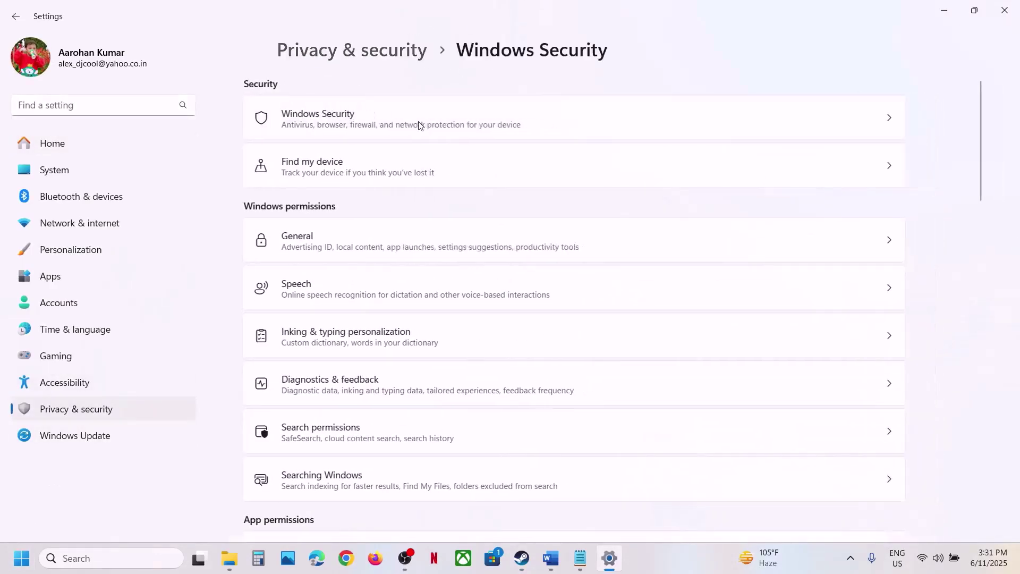
{"action": "left_click", "coordinate": [352, 209]}
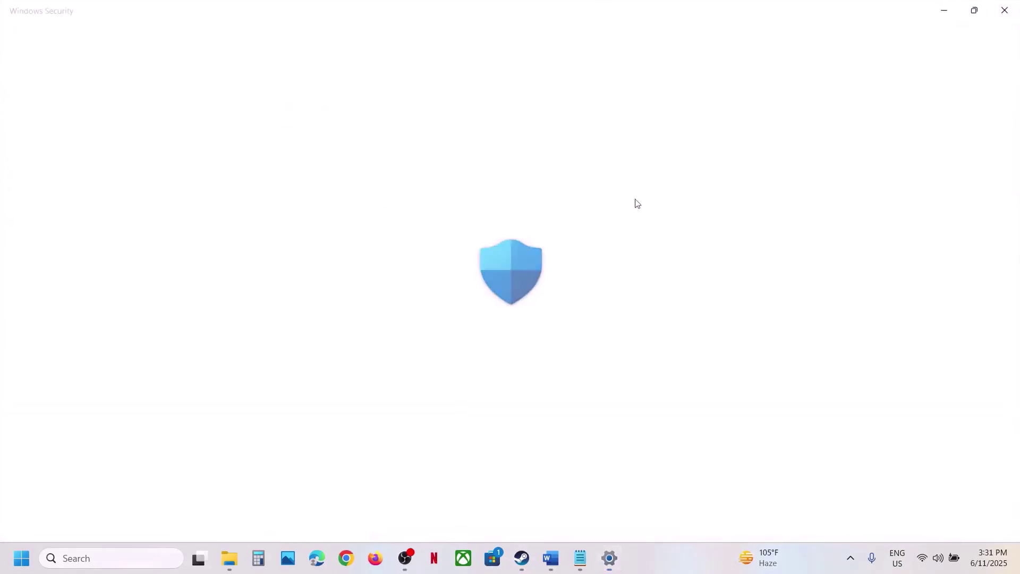
{"action": "scroll", "coordinate": [319, 442], "scroll_direction": "down", "scroll_amount": 2}
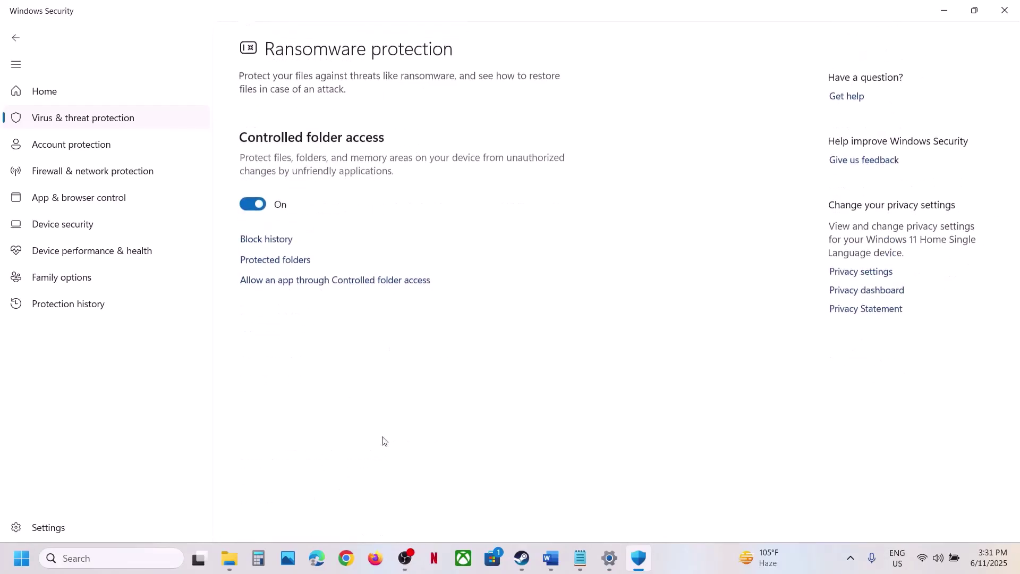
- Allow the MindsEye application from the steamapps\common\MindsEye folder through Controlled folder access
{"action": "left_click", "coordinate": [284, 281]}
{"action": "left_click", "coordinate": [430, 387]}
{"action": "scroll", "coordinate": [459, 259], "scroll_direction": "down", "scroll_amount": 2}
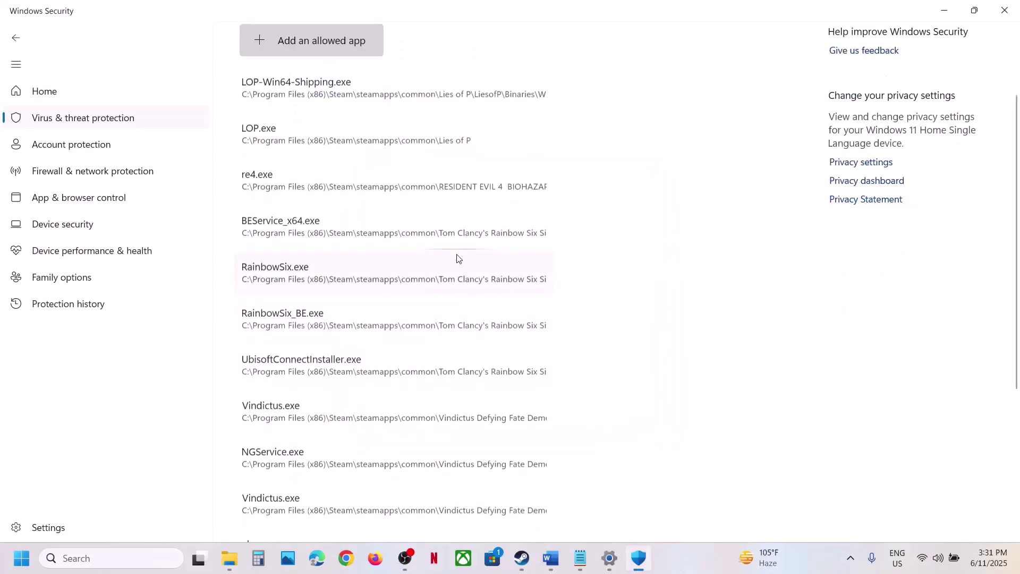
{"action": "left_click", "coordinate": [334, 49]}
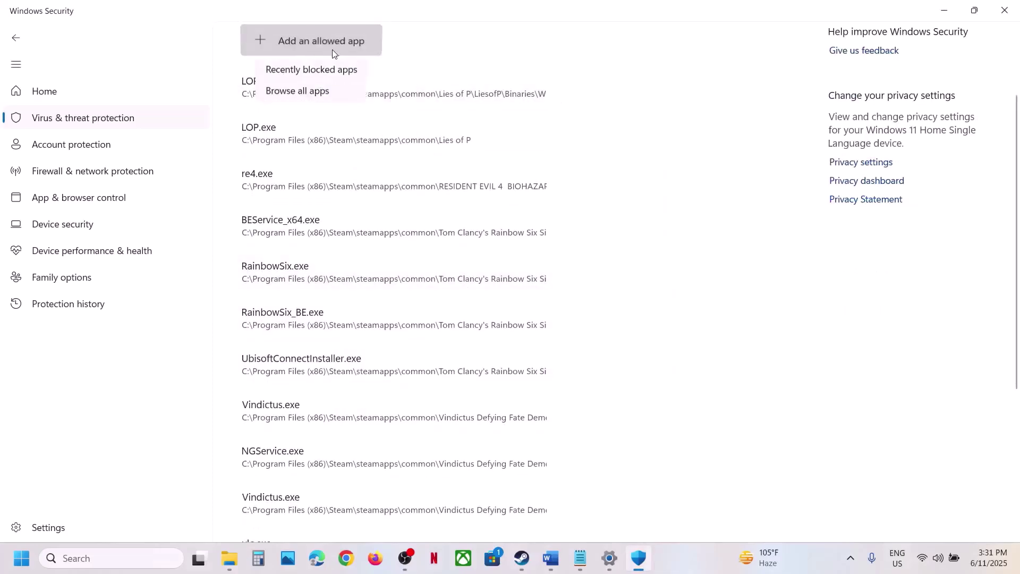
{"action": "left_click", "coordinate": [322, 93]}
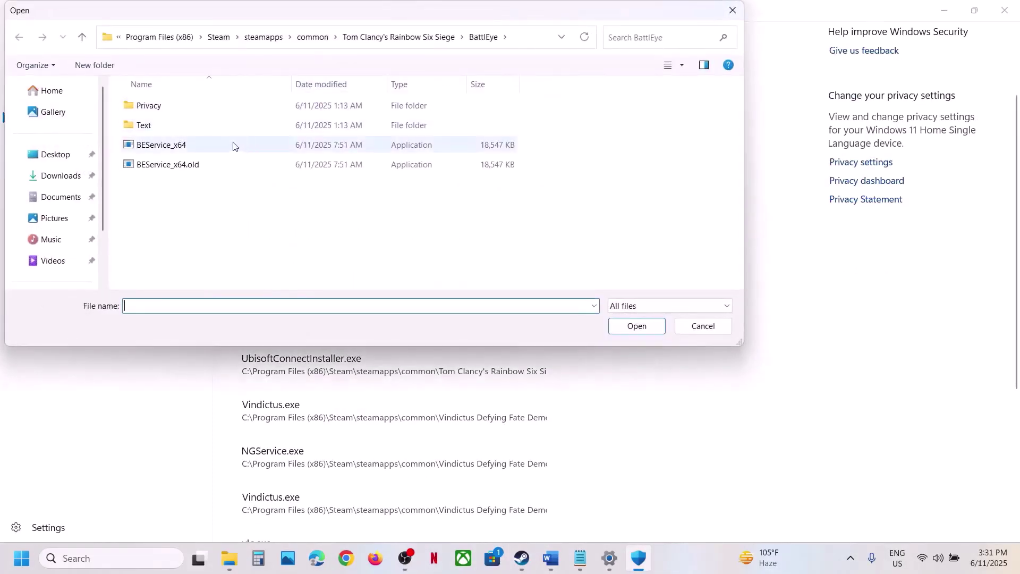
{"action": "left_click", "coordinate": [313, 37]}
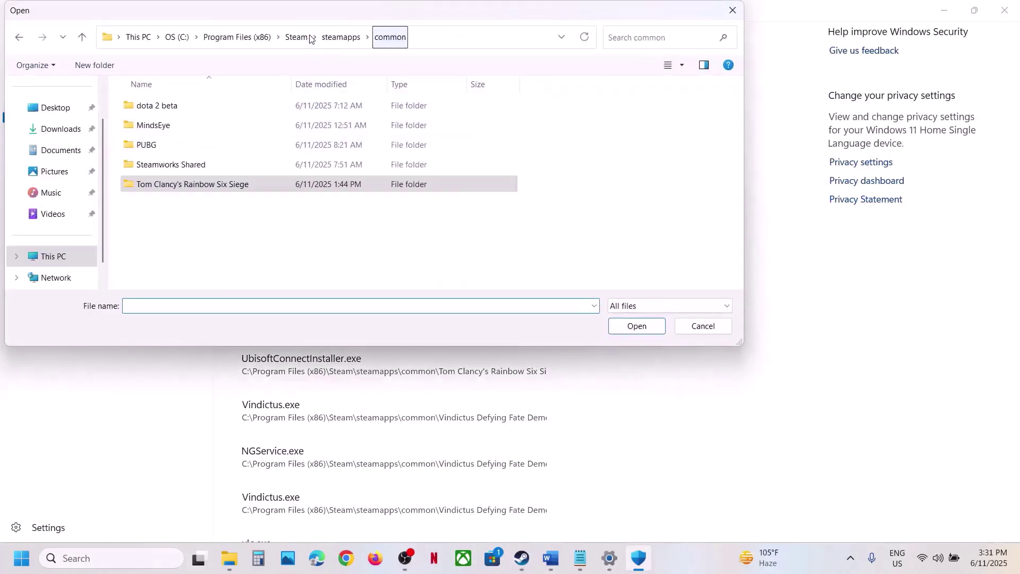
{"action": "double_click", "coordinate": [167, 133]}
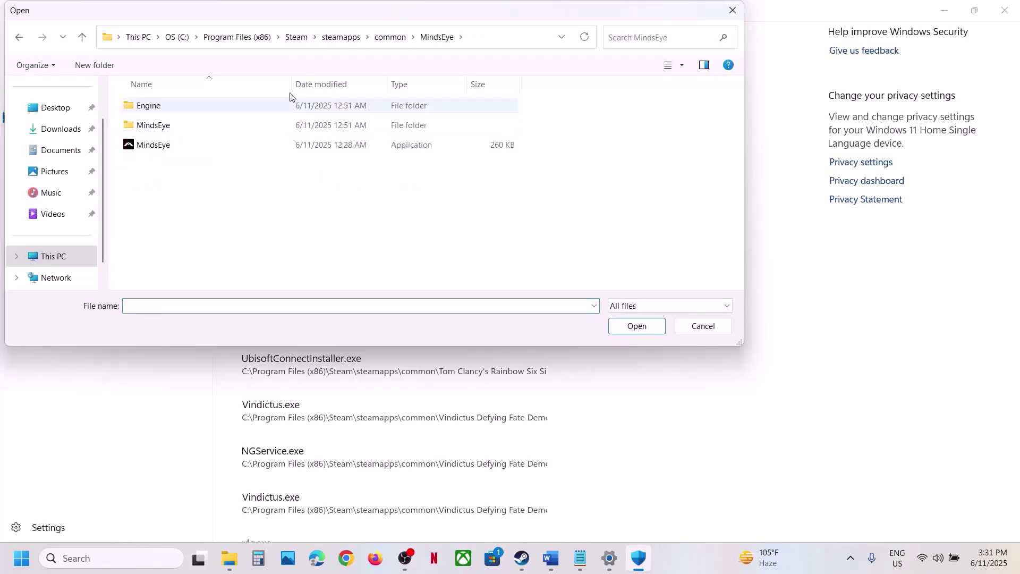
{"action": "left_click", "coordinate": [480, 45]}
{"action": "left_click", "coordinate": [152, 145]}
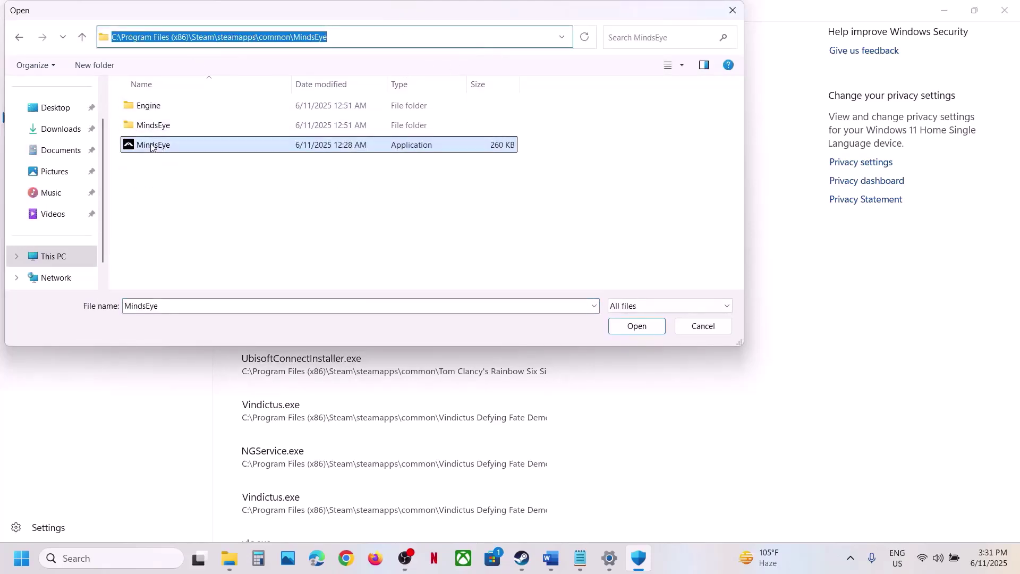
{"action": "left_click", "coordinate": [651, 326]}
- Allow MindsEye-Win64-Shipping from MindsEye\Binaries\Win64 through Controlled folder access as well
{"action": "left_click", "coordinate": [308, 32]}
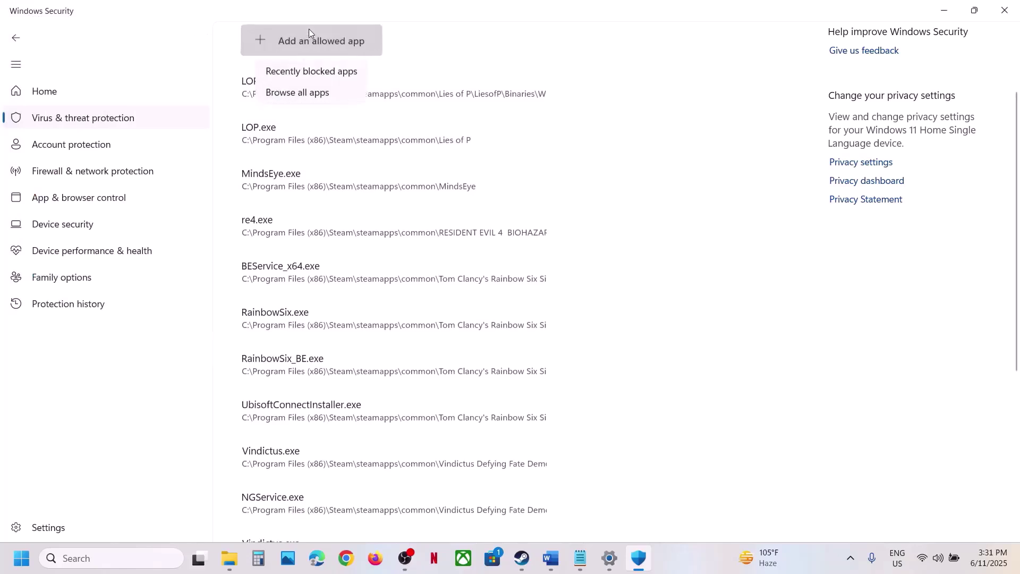
{"action": "left_click", "coordinate": [321, 93]}
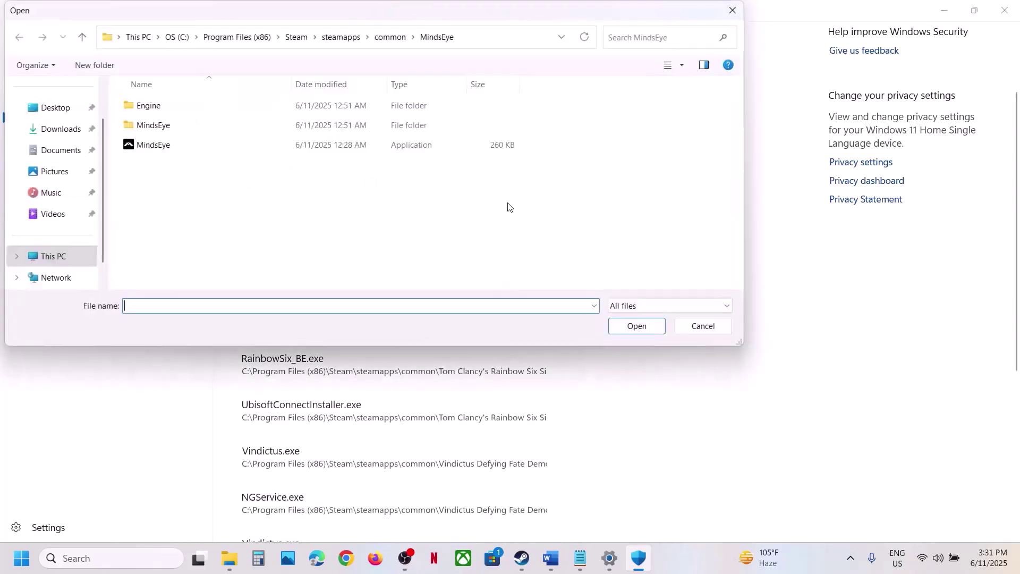
{"action": "double_click", "coordinate": [145, 126]}
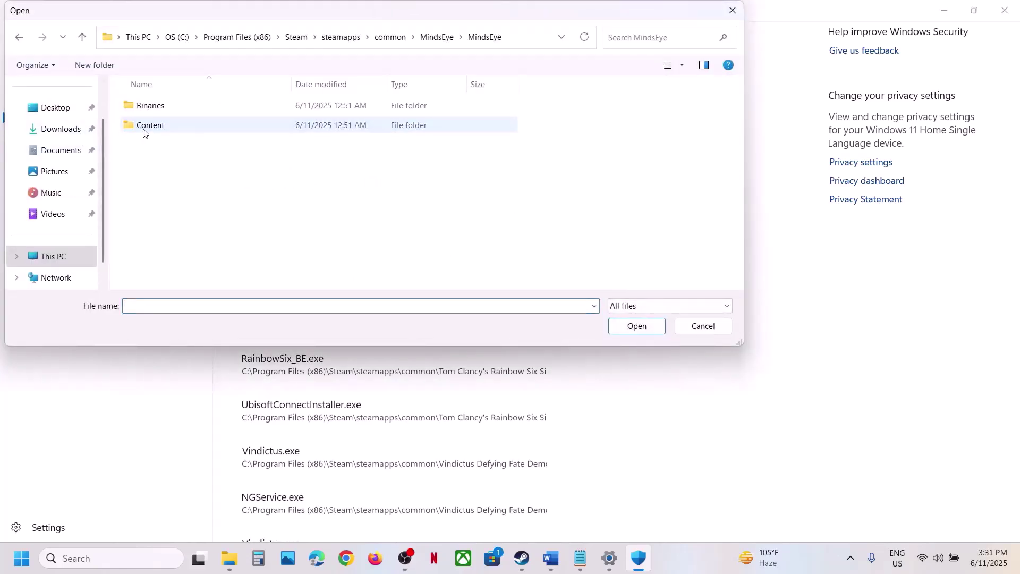
{"action": "double_click", "coordinate": [155, 107]}
{"action": "double_click", "coordinate": [157, 109]}
{"action": "left_click", "coordinate": [164, 127]}
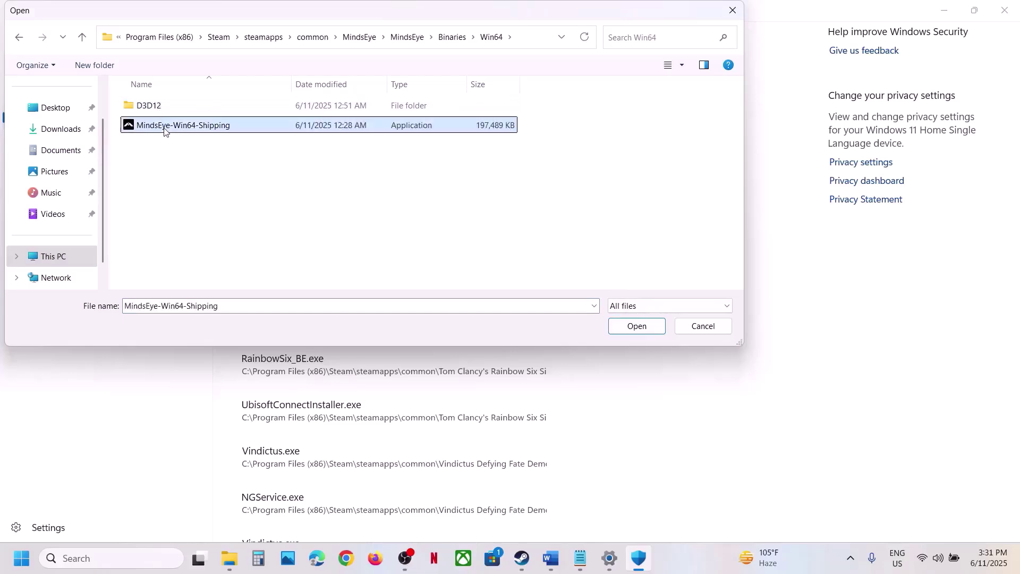
{"action": "left_click", "coordinate": [635, 326]}
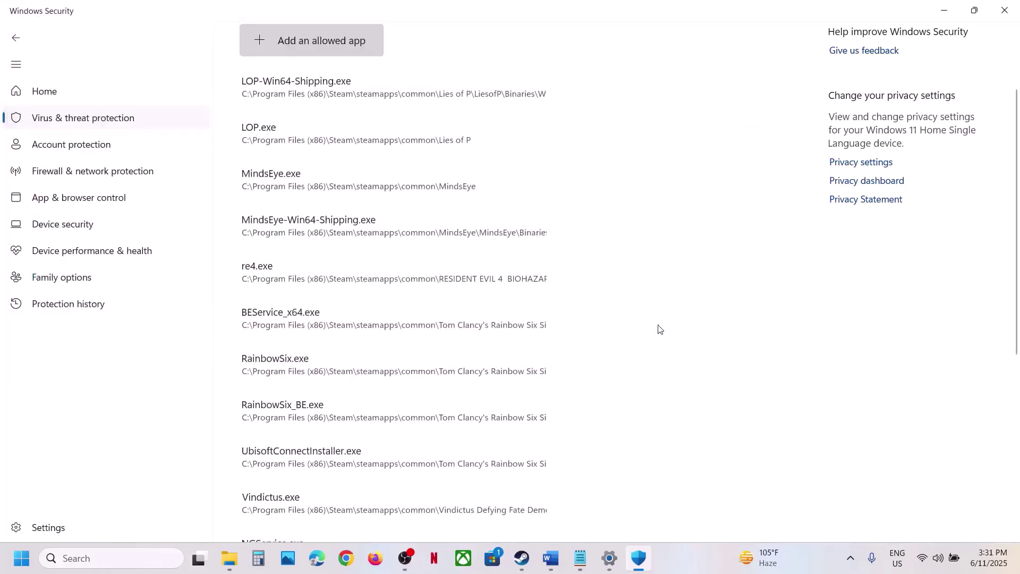
- Open Control Panel and go to the list of apps allowed through Windows Defender Firewall
{"action": "left_click", "coordinate": [88, 559]}
{"action": "type", "text": "contro"}
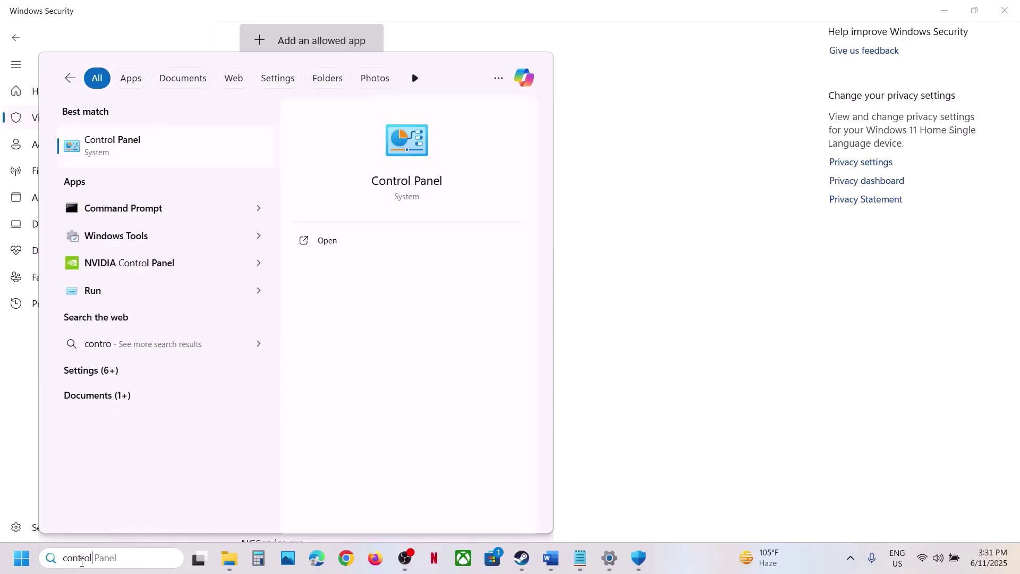
{"action": "type", "text": "l"}
{"action": "key", "text": "Return"}
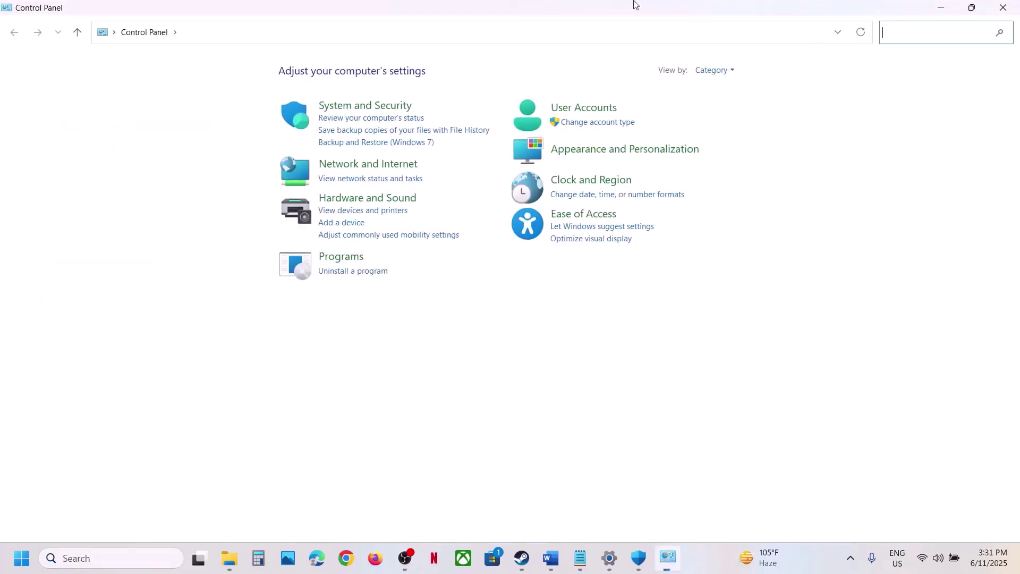
{"action": "left_click", "coordinate": [352, 103]}
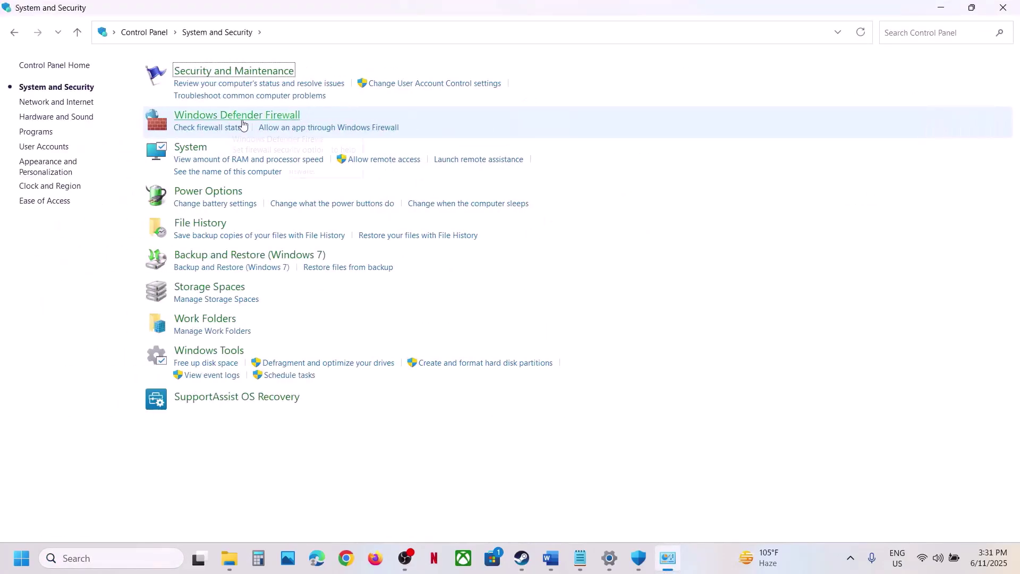
{"action": "left_click", "coordinate": [242, 122]}
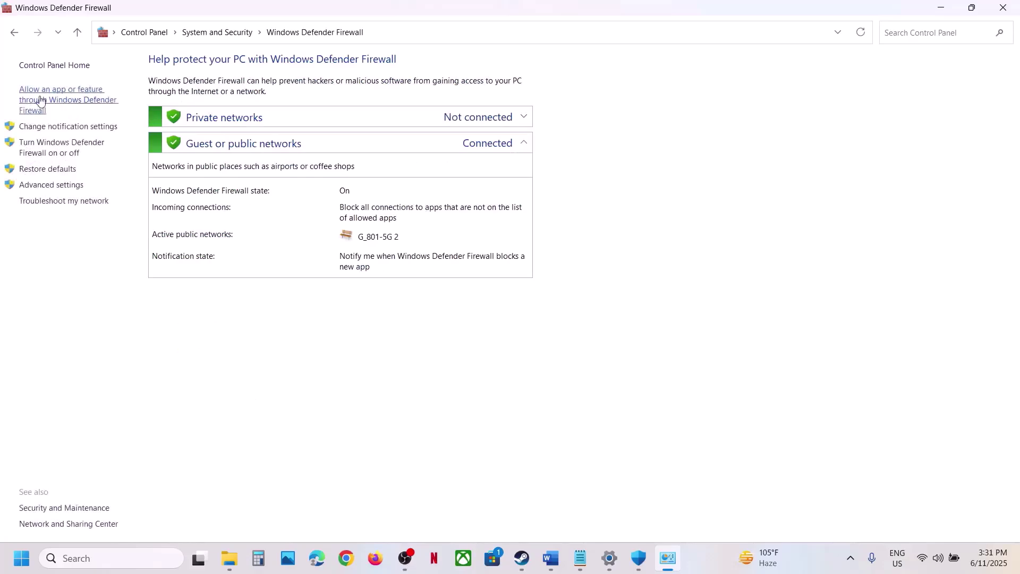
{"action": "left_click", "coordinate": [61, 99]}
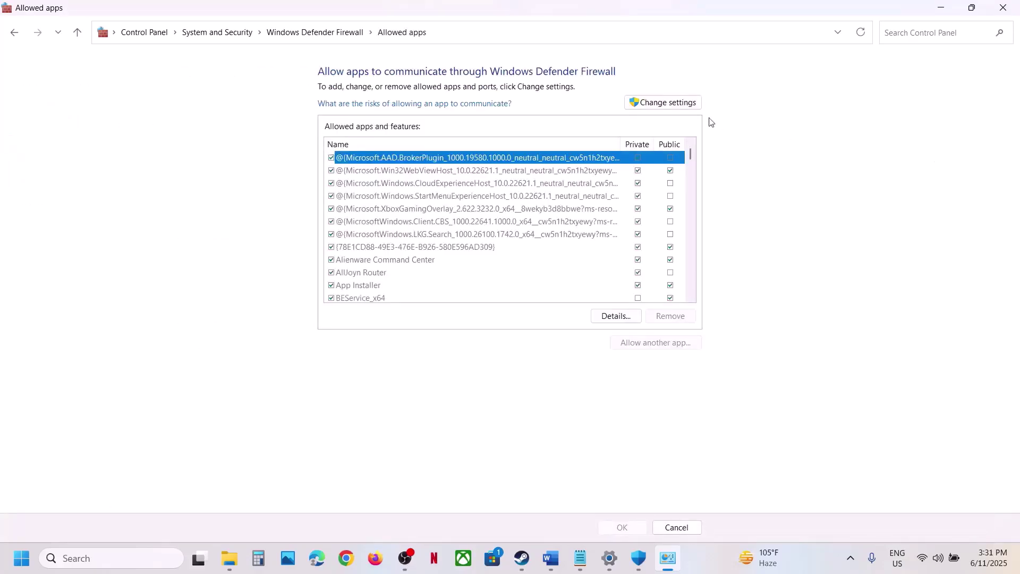
- Unlock the firewall's allowed apps for editing and try to add the MindsEye application from steamapps\common\MindsEye
{"action": "left_click", "coordinate": [667, 103]}
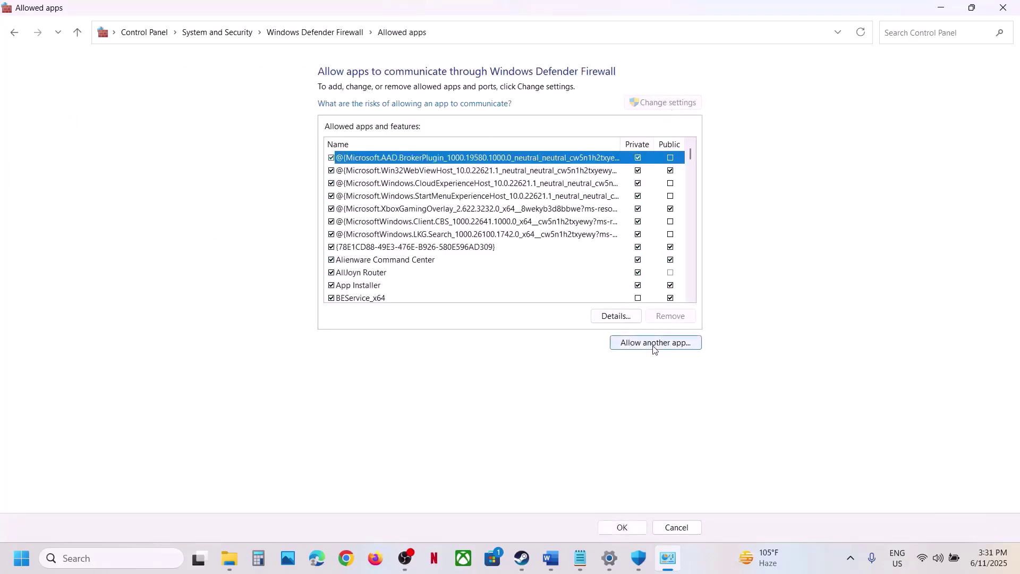
{"action": "left_click", "coordinate": [654, 343]}
{"action": "left_click", "coordinate": [596, 340]}
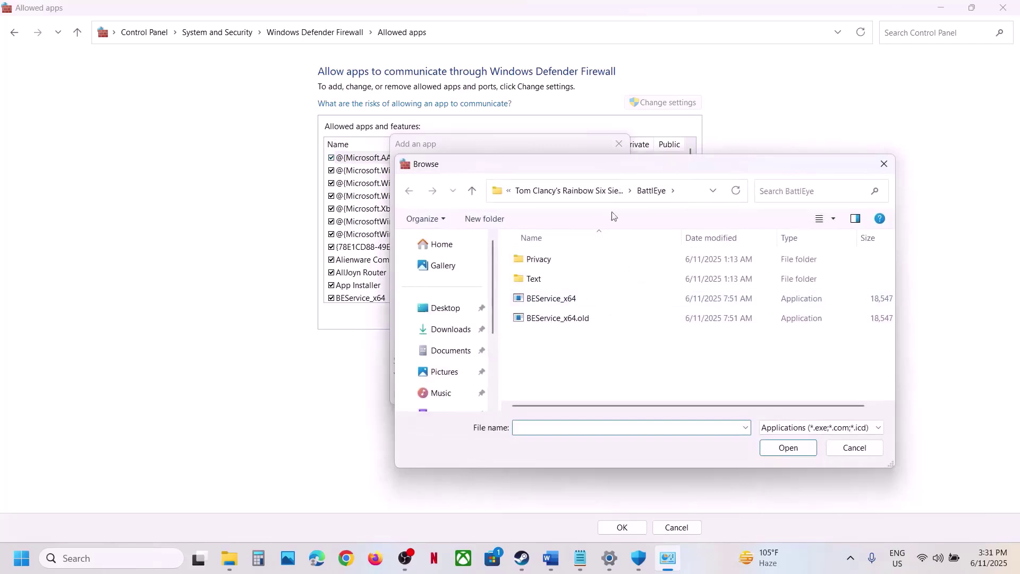
{"action": "left_click", "coordinate": [581, 192]}
{"action": "left_click", "coordinate": [541, 191]}
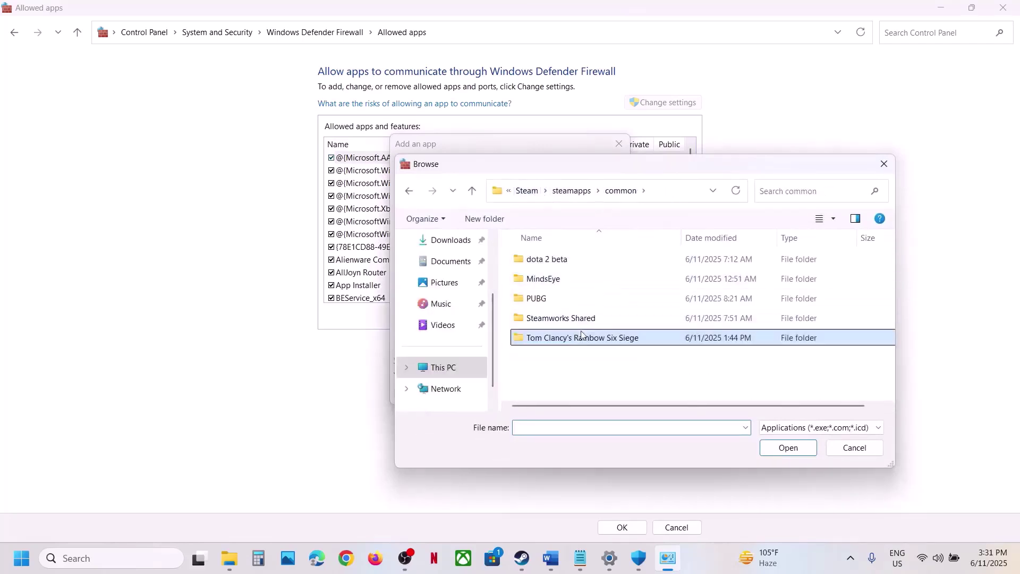
{"action": "double_click", "coordinate": [551, 279]}
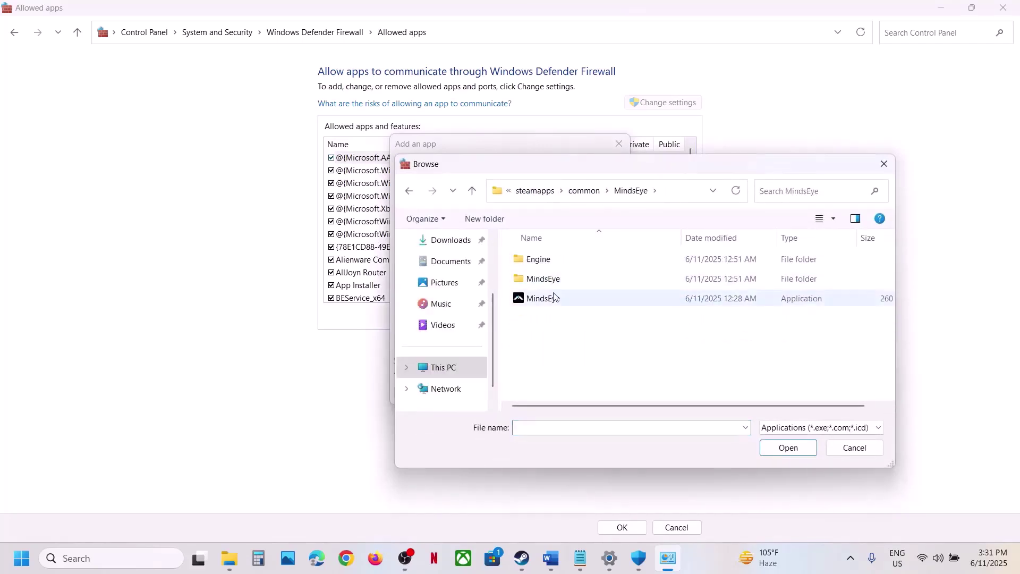
{"action": "left_click", "coordinate": [553, 298]}
{"action": "left_click", "coordinate": [788, 447]}
{"action": "left_click", "coordinate": [552, 394]}
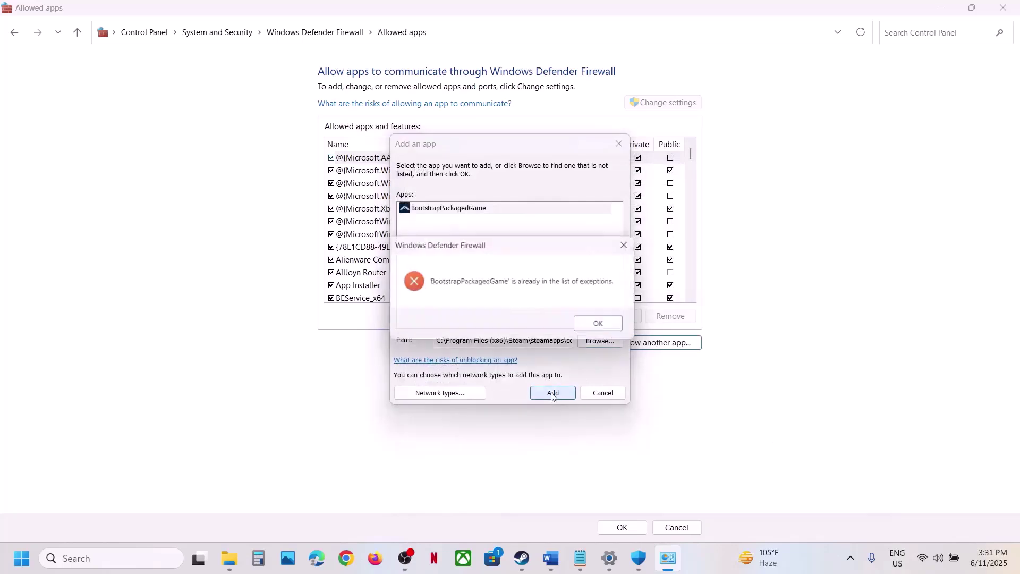
{"action": "left_click", "coordinate": [597, 325]}
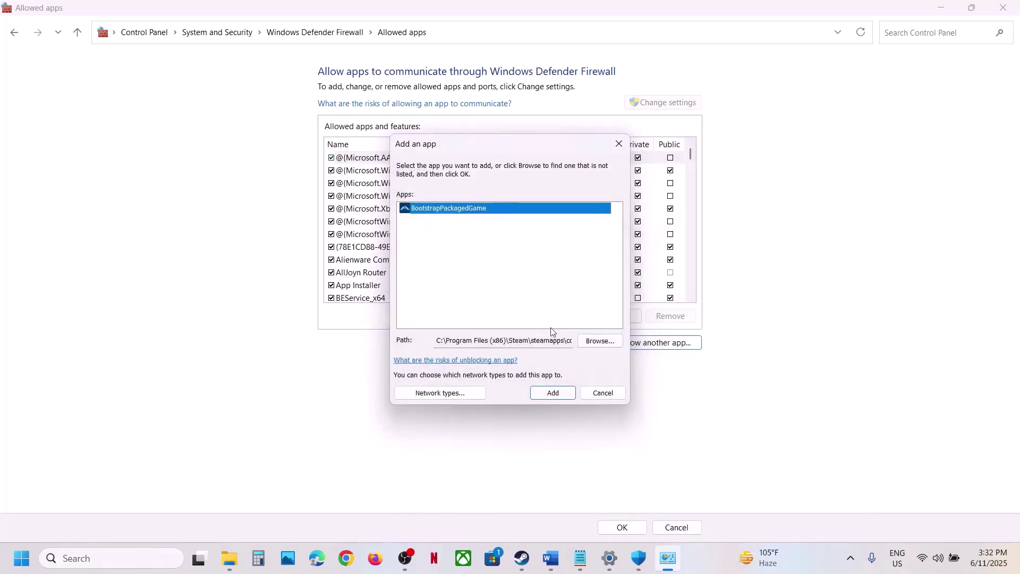
- Add MindsEye-Win64-Shipping from MindsEye\Binaries\Win64 to the apps allowed through the firewall
{"action": "left_click", "coordinate": [600, 341]}
{"action": "double_click", "coordinate": [561, 277]}
{"action": "double_click", "coordinate": [550, 260]}
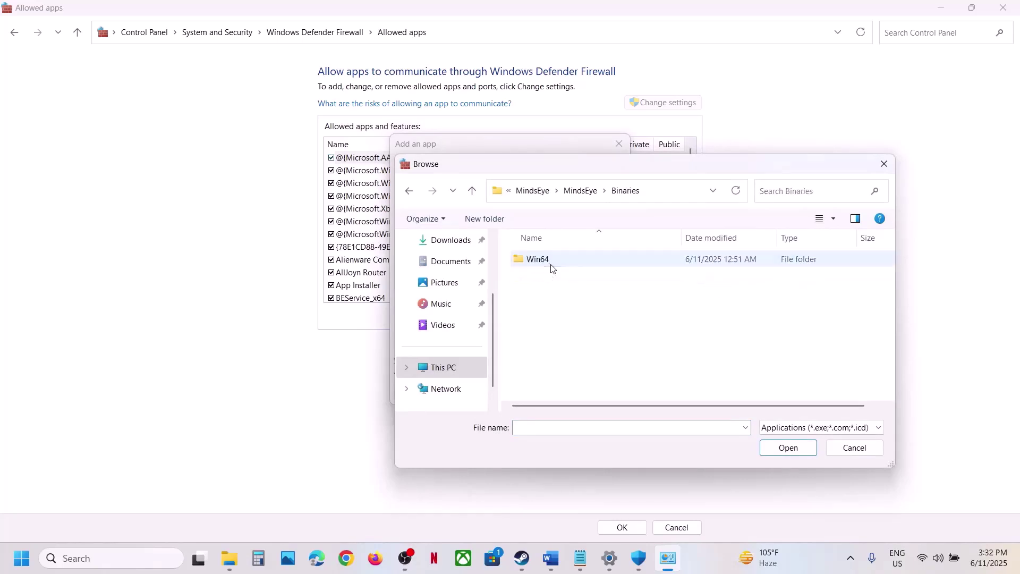
{"action": "double_click", "coordinate": [549, 261]}
{"action": "left_click", "coordinate": [558, 279]}
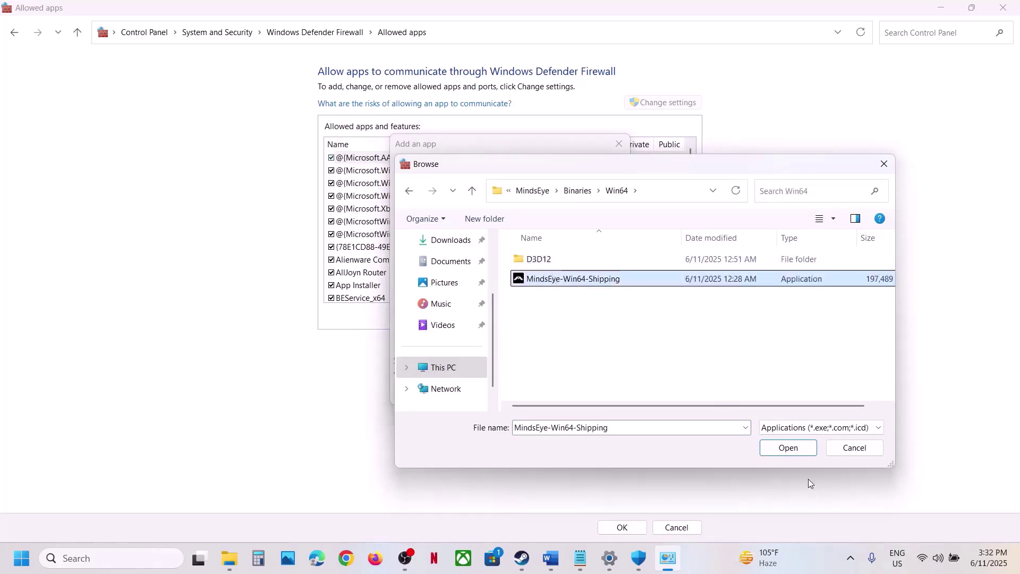
{"action": "left_click", "coordinate": [788, 447]}
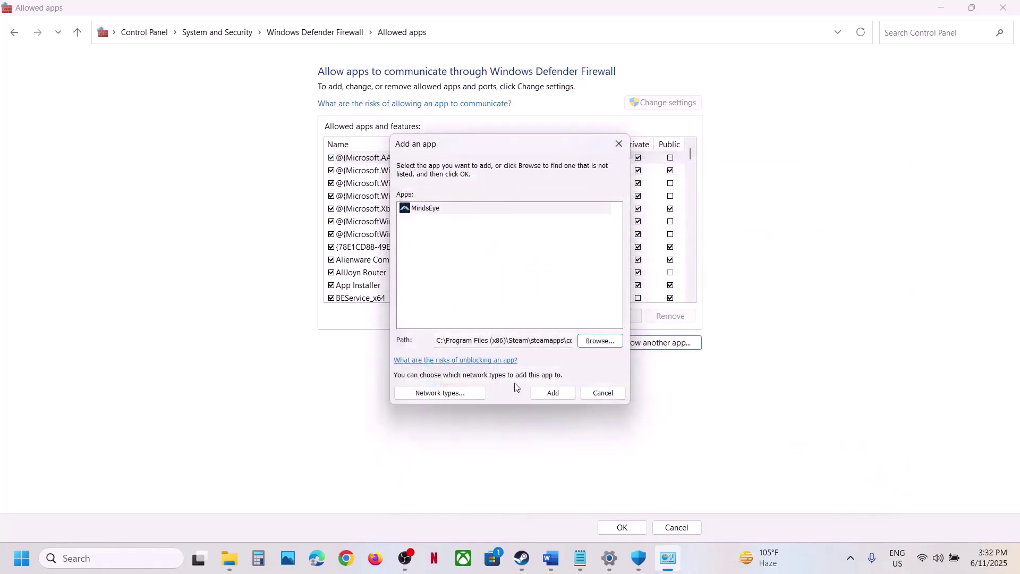
{"action": "left_click", "coordinate": [553, 393]}
{"action": "left_click", "coordinate": [646, 347]}
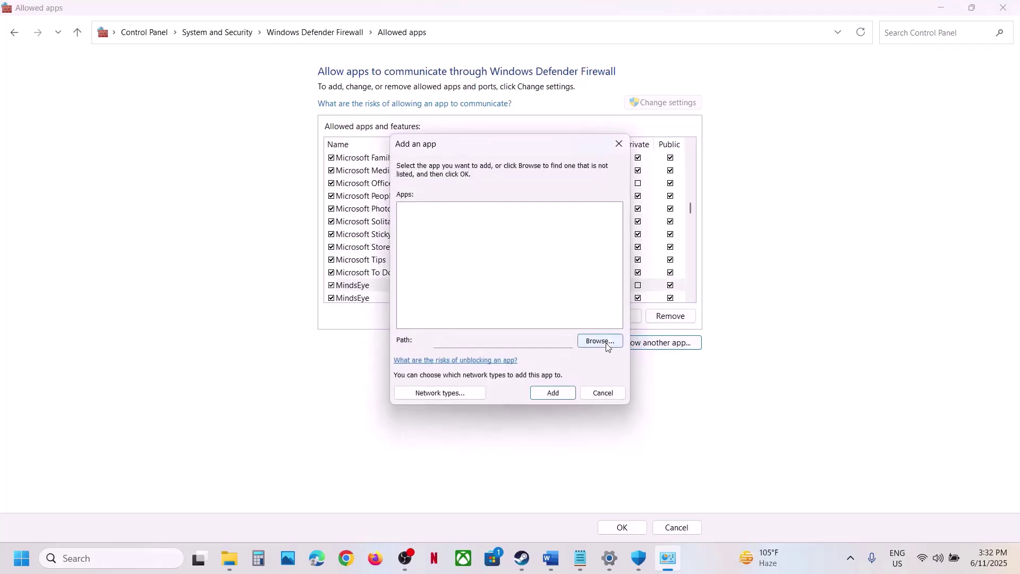
{"action": "left_click", "coordinate": [593, 342]}
{"action": "left_click", "coordinate": [472, 191]}
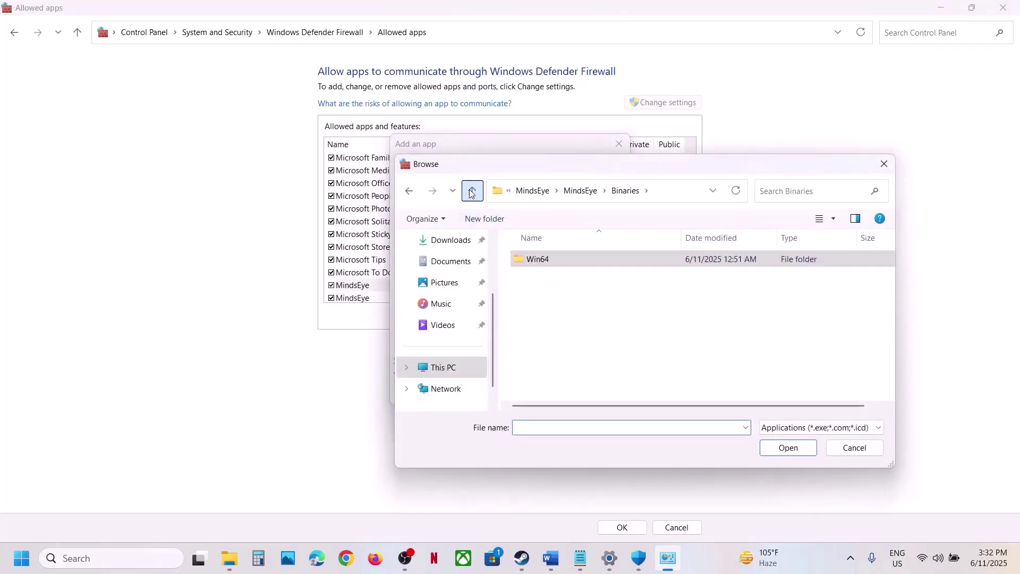
{"action": "left_click", "coordinate": [472, 191]}
{"action": "left_click", "coordinate": [472, 191]}
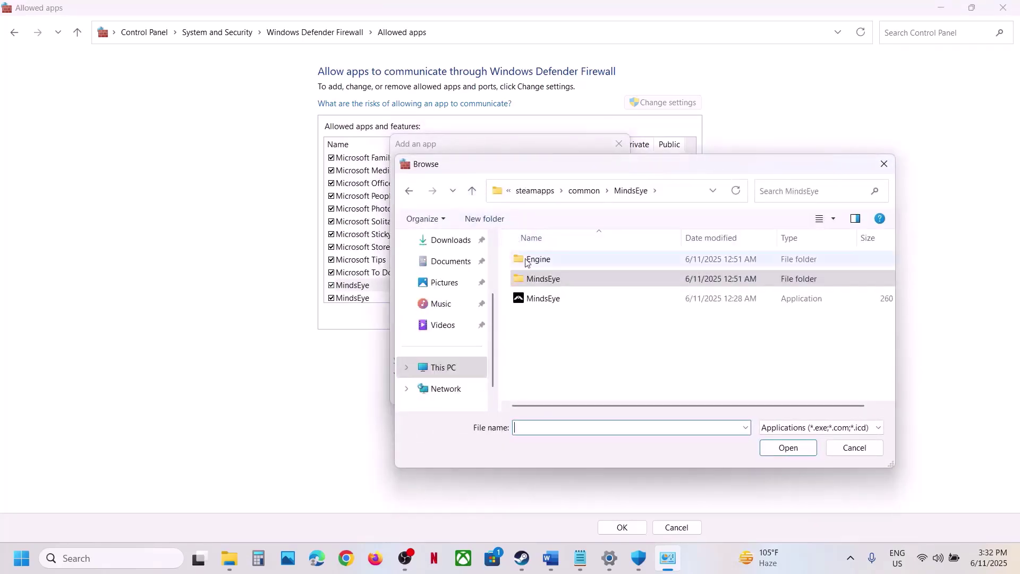
{"action": "double_click", "coordinate": [519, 259]}
{"action": "left_click", "coordinate": [472, 191]}
{"action": "left_click", "coordinate": [472, 190]}
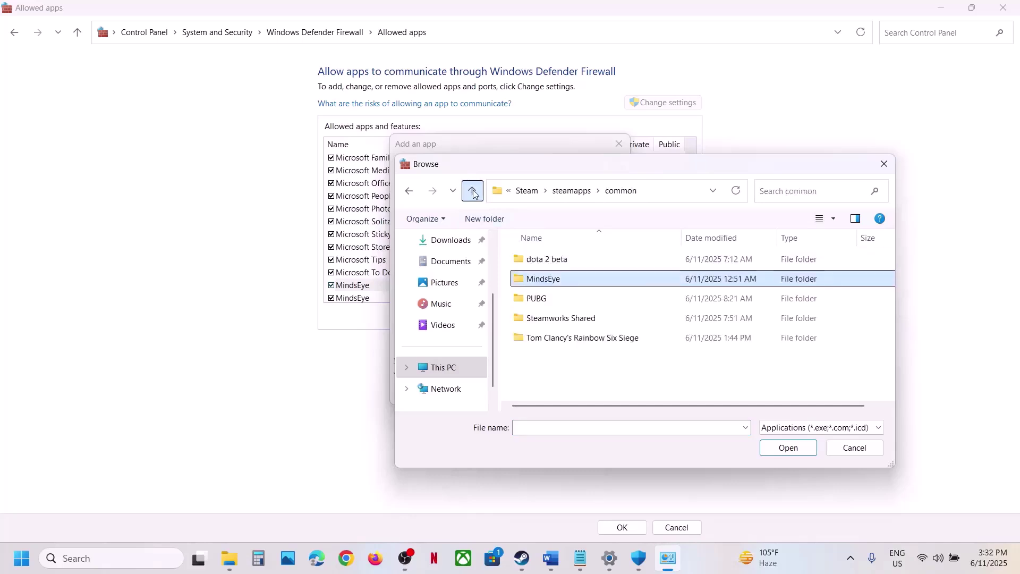
{"action": "left_click", "coordinate": [884, 163]}
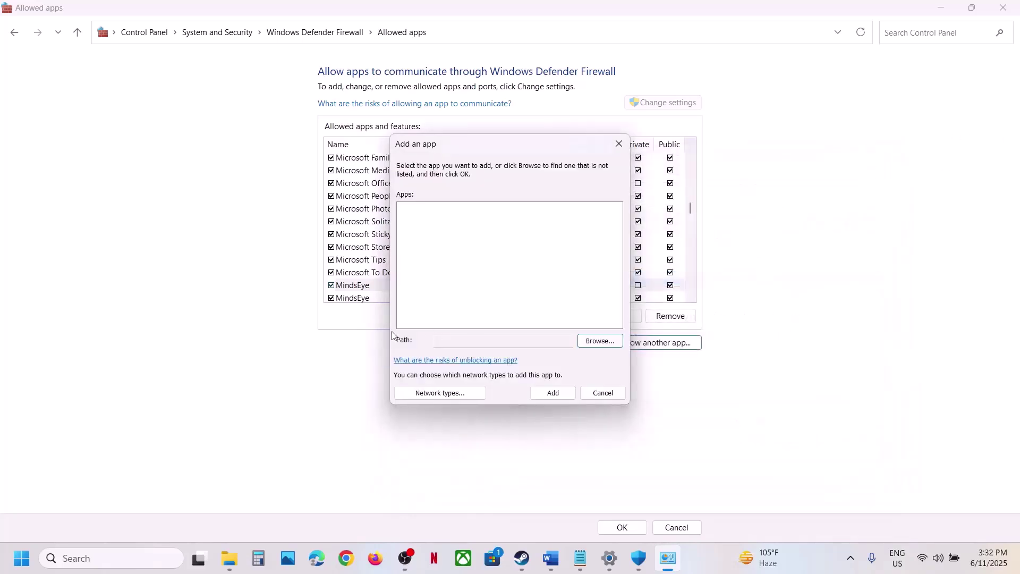
- Dismiss the dialog for adding another app and close the firewall's Allowed apps, Windows Security and Settings windows
{"action": "left_click", "coordinate": [618, 152]}
{"action": "left_click", "coordinate": [349, 287]}
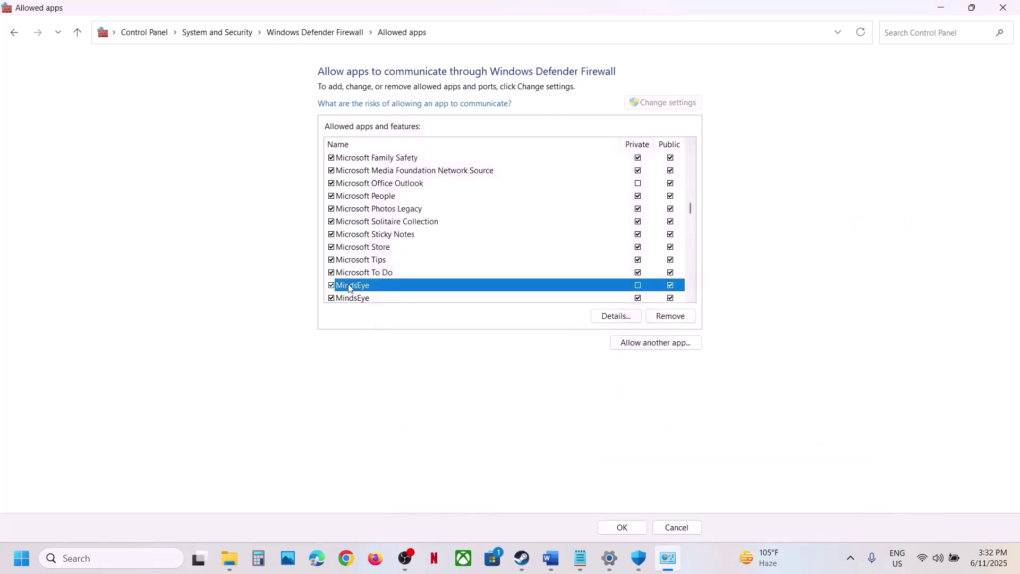
{"action": "left_click", "coordinate": [1002, 9]}
{"action": "left_click", "coordinate": [1004, 10]}
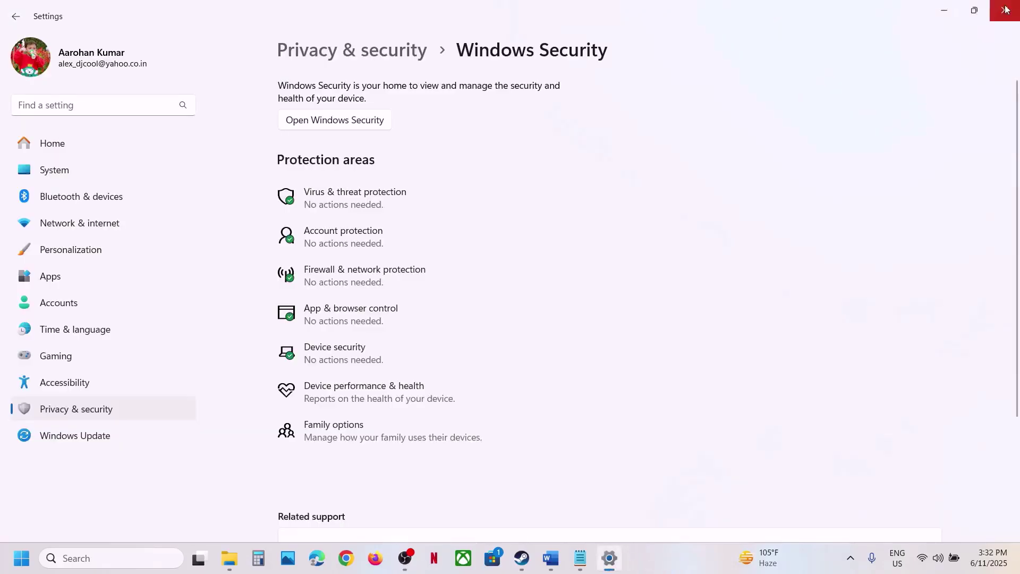
{"action": "left_click", "coordinate": [1006, 10]}
- Switch to the Word document and review Step 6 on clean graphics driver installation, including its NVIDIA and AMD links
{"action": "left_click", "coordinate": [550, 558]}
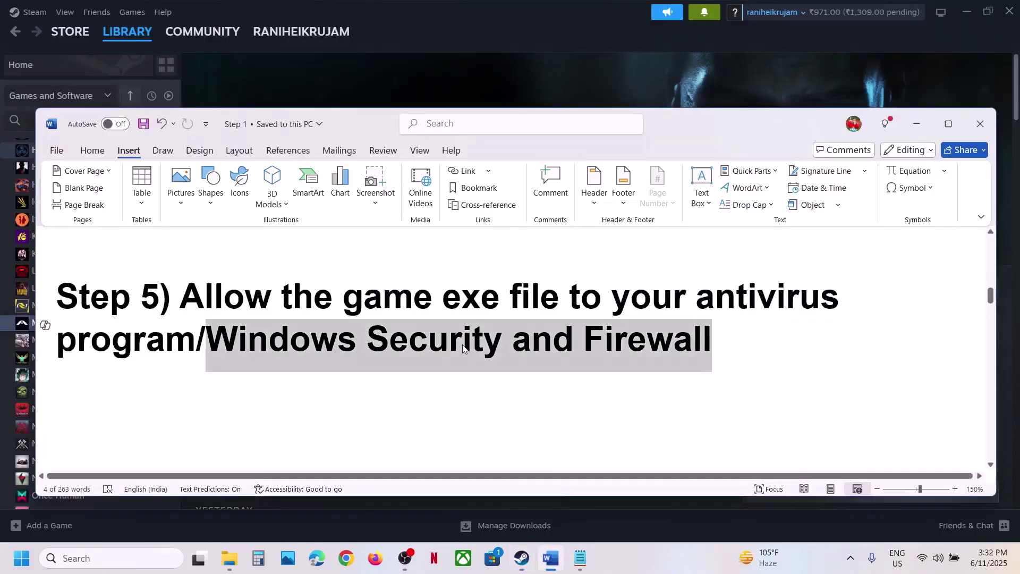
{"action": "scroll", "coordinate": [458, 345], "scroll_direction": "down", "scroll_amount": 5}
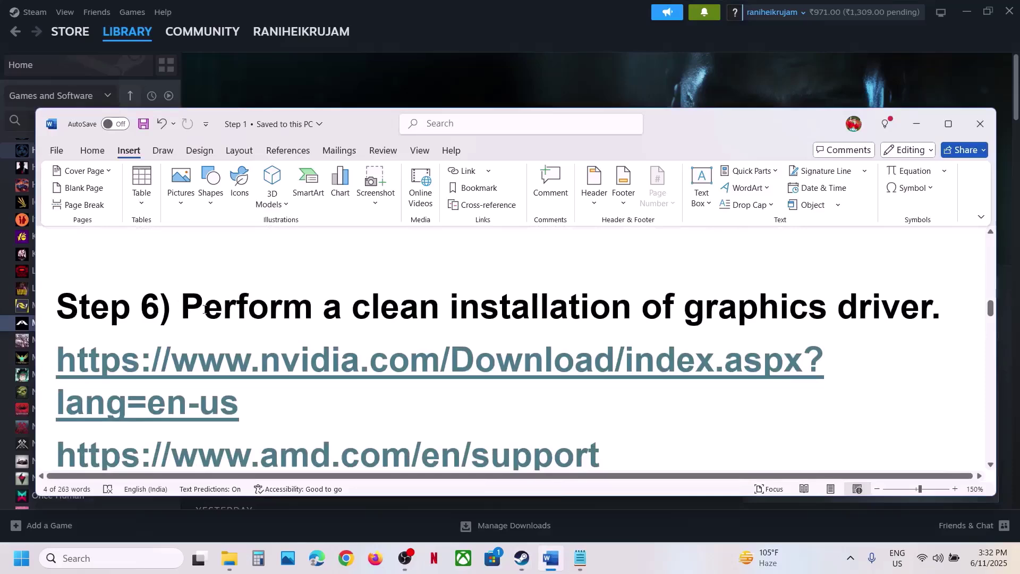
{"action": "left_click_drag", "start_coordinate": [205, 309], "coordinate": [405, 346]}
{"action": "scroll", "coordinate": [200, 389], "scroll_direction": "down", "scroll_amount": 1}
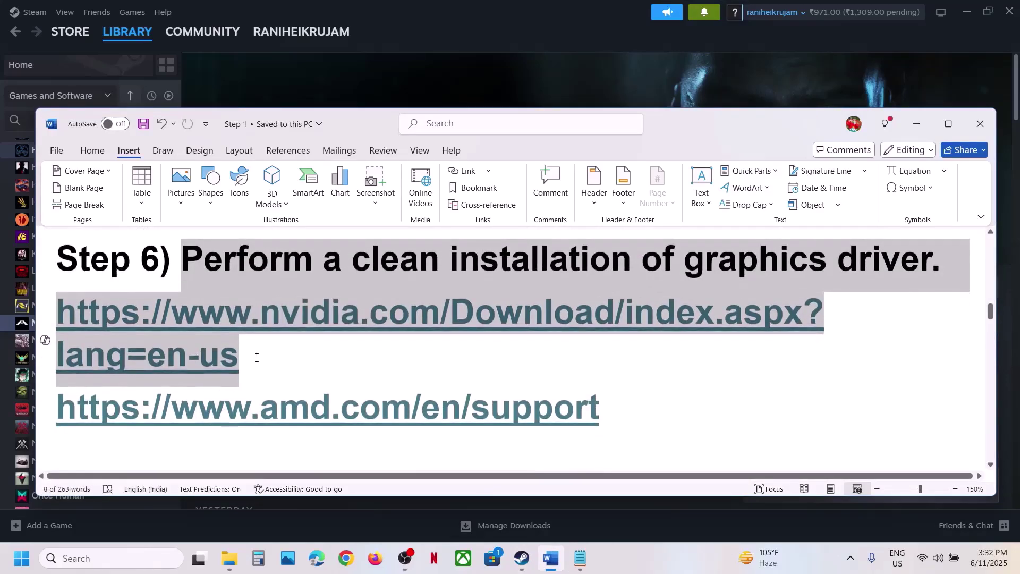
{"action": "left_click_drag", "start_coordinate": [287, 358], "coordinate": [86, 318]}
{"action": "left_click", "coordinate": [87, 317]}
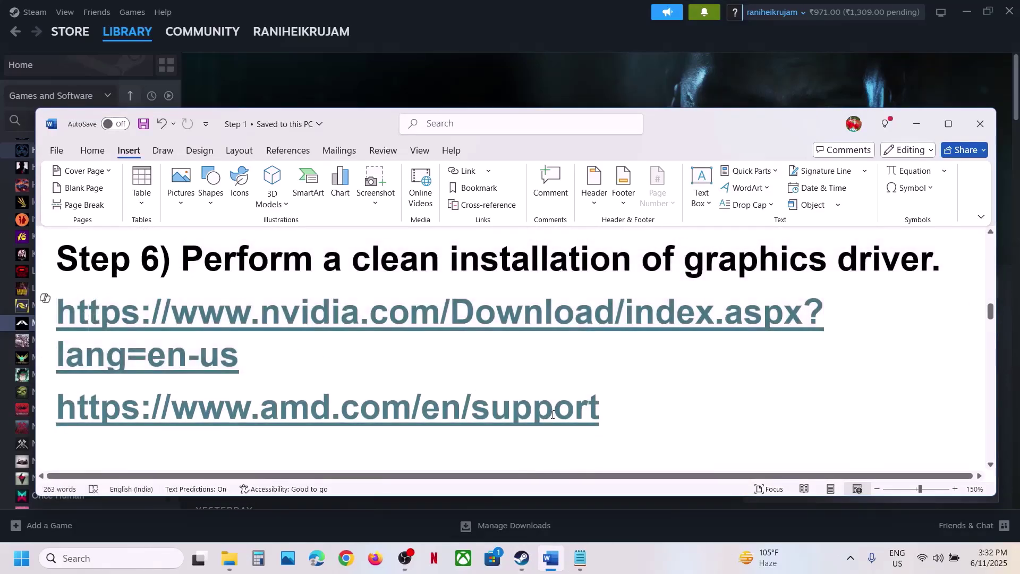
{"action": "left_click_drag", "start_coordinate": [630, 403], "coordinate": [57, 410]}
- On NVIDIA's driver page in Chrome, choose Windows 11 and search for GeForce RTX 3050 Laptop GPU drivers
{"action": "left_click", "coordinate": [393, 20]}
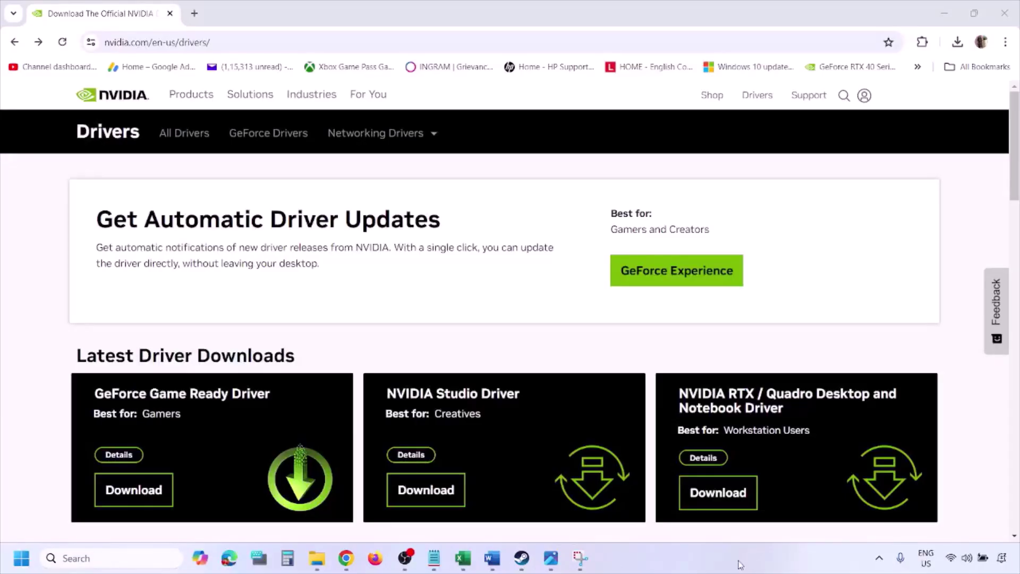
{"action": "scroll", "coordinate": [238, 325], "scroll_direction": "down", "scroll_amount": 8}
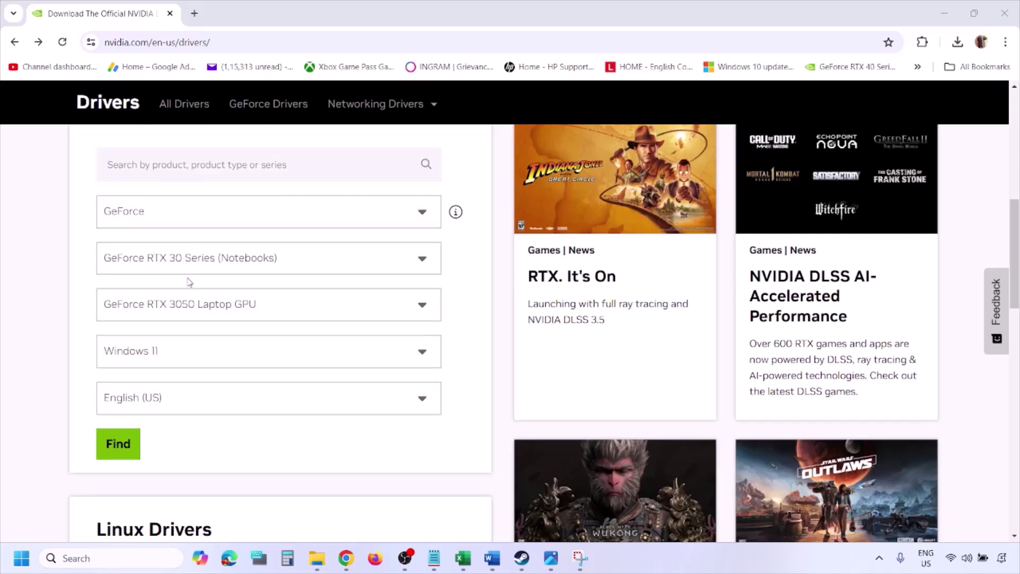
{"action": "left_click", "coordinate": [169, 355]}
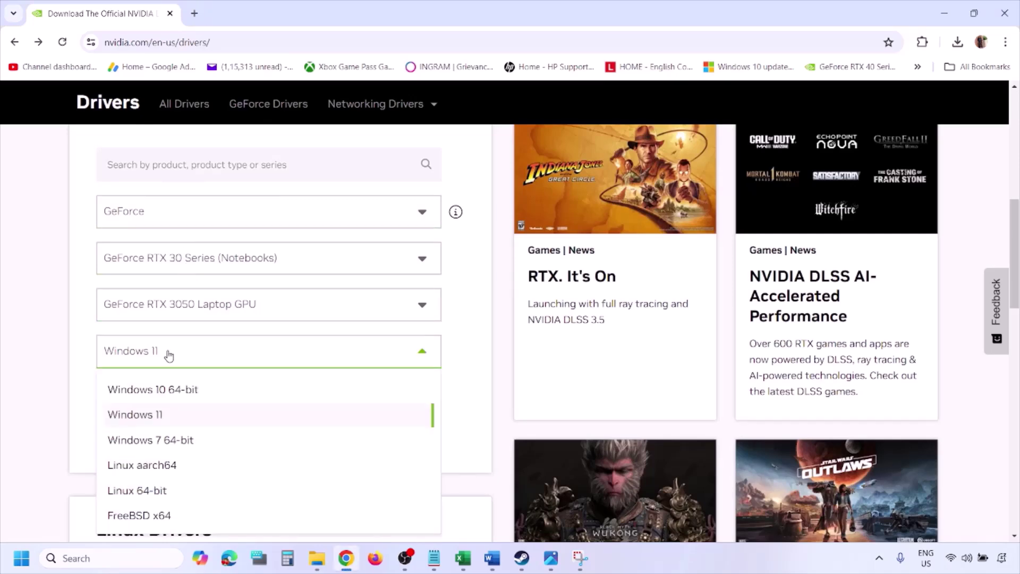
{"action": "left_click", "coordinate": [146, 415]}
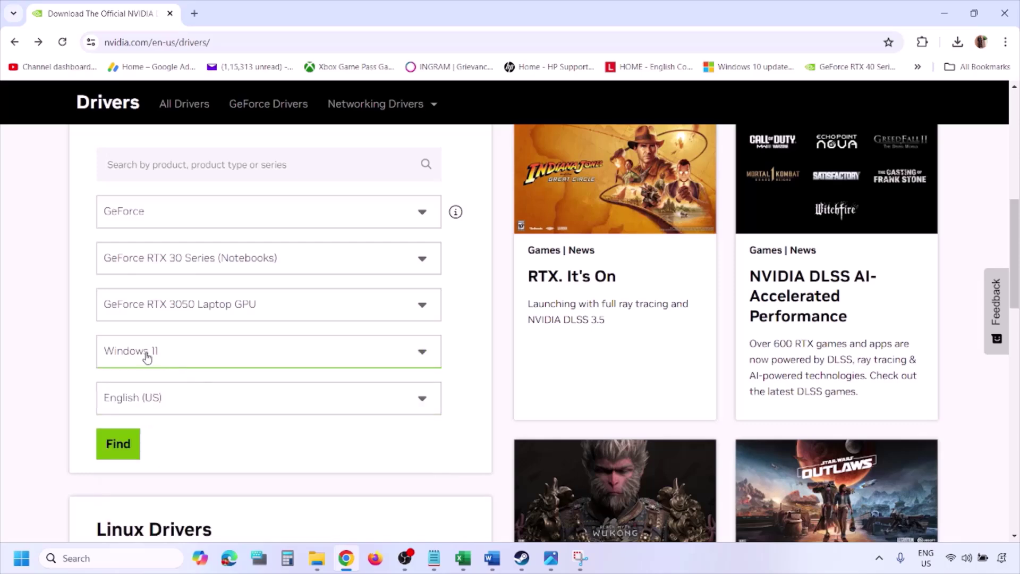
{"action": "left_click", "coordinate": [121, 448]}
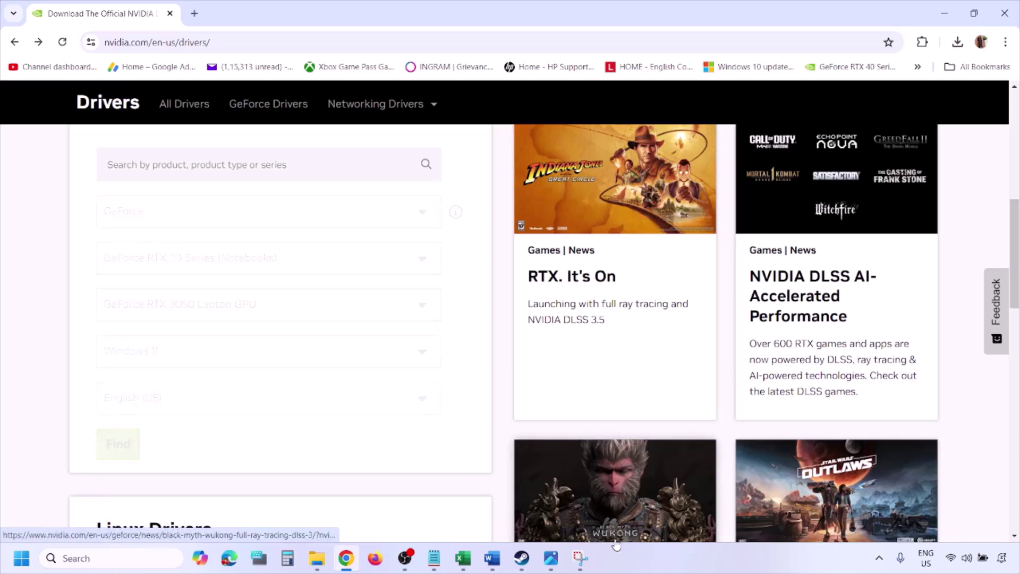
- Switch to Photos and examine 1.png through 5.png, covering the Game Ready Driver download and the custom clean installation
{"action": "left_click", "coordinate": [553, 566]}
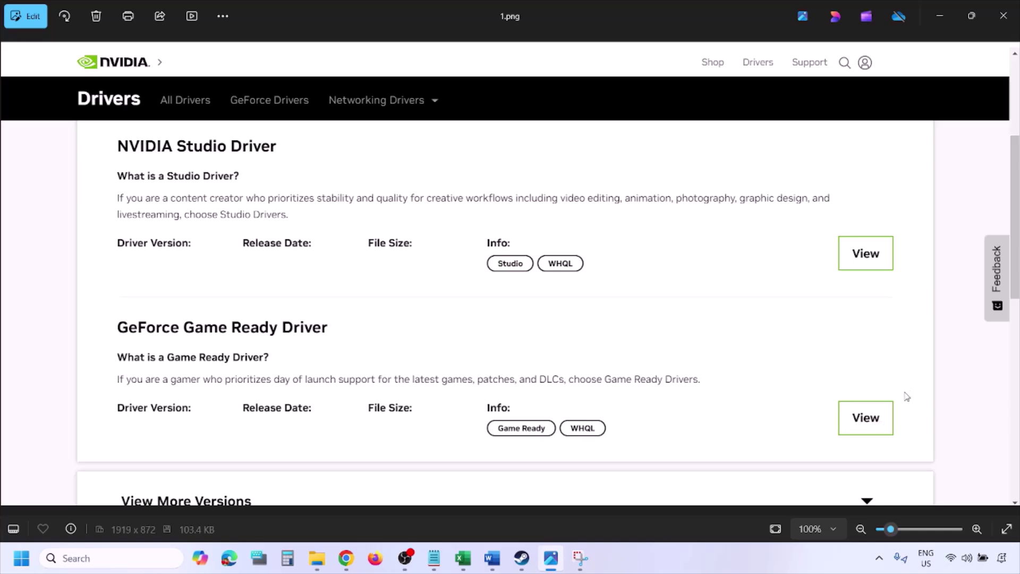
{"action": "key", "text": "Right"}
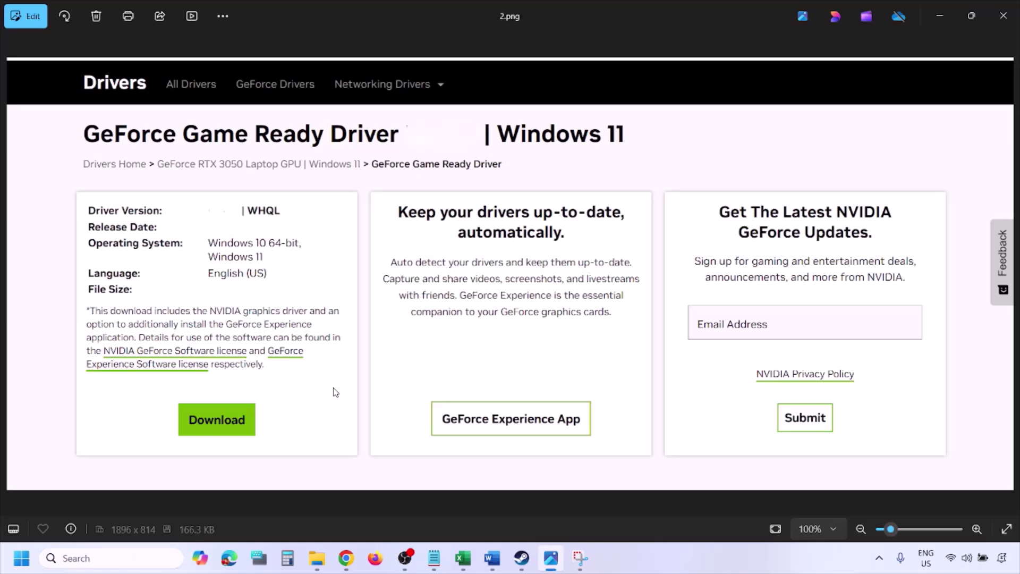
{"action": "key", "text": "Right"}
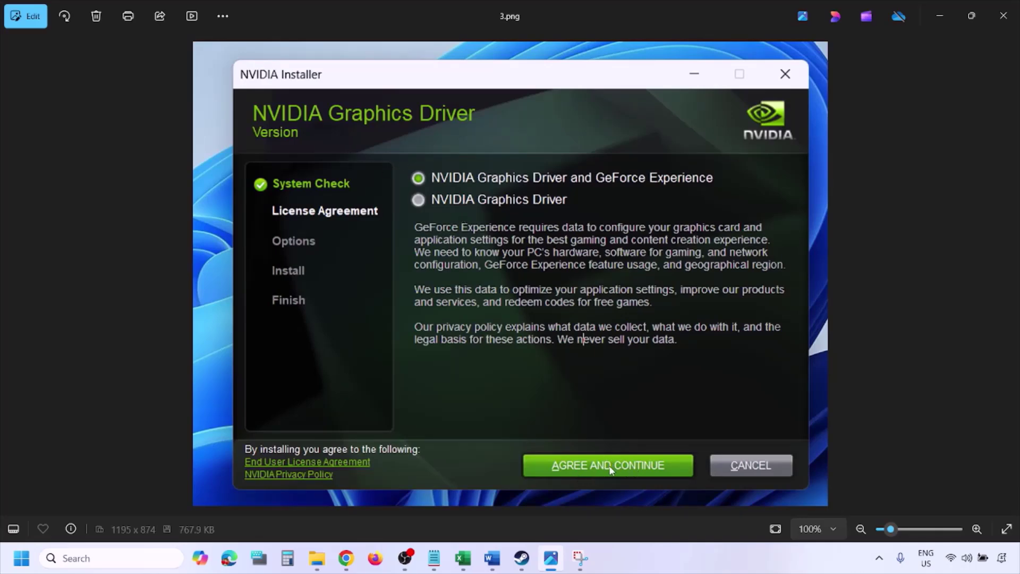
{"action": "key", "text": "Right"}
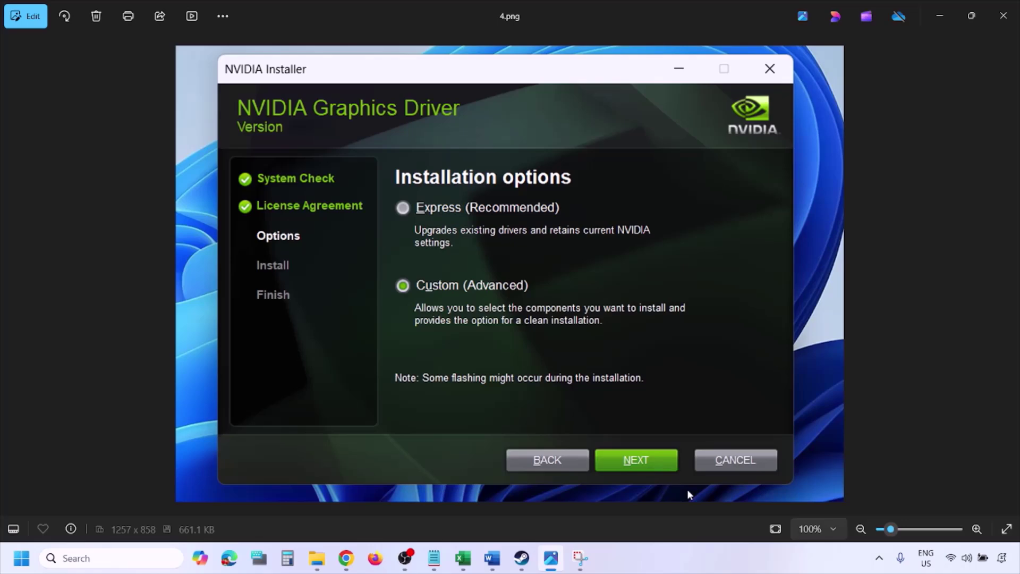
{"action": "key", "text": "Right"}
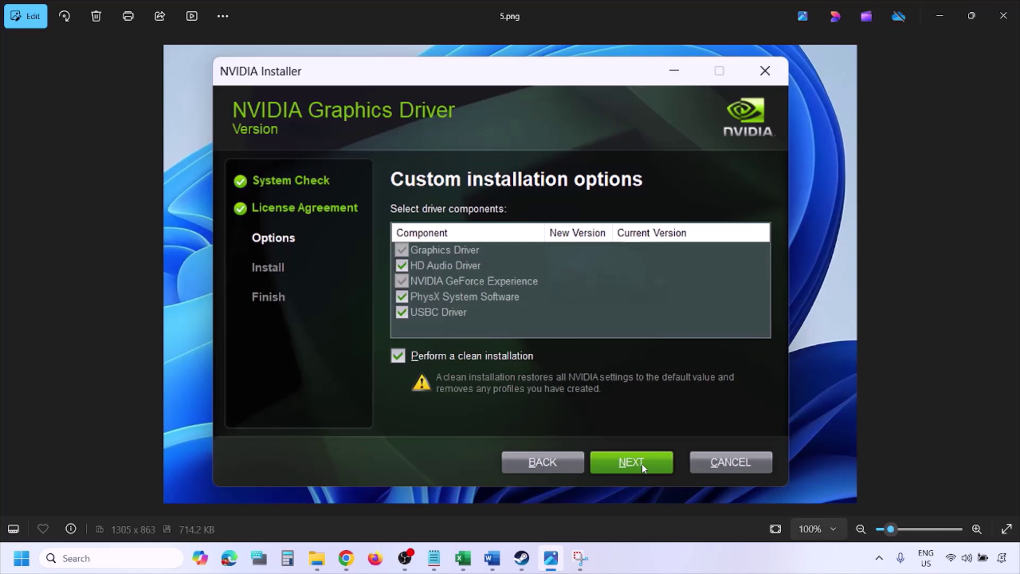
- Restart the PC to complete the graphics driver installation
{"action": "key", "text": "super"}
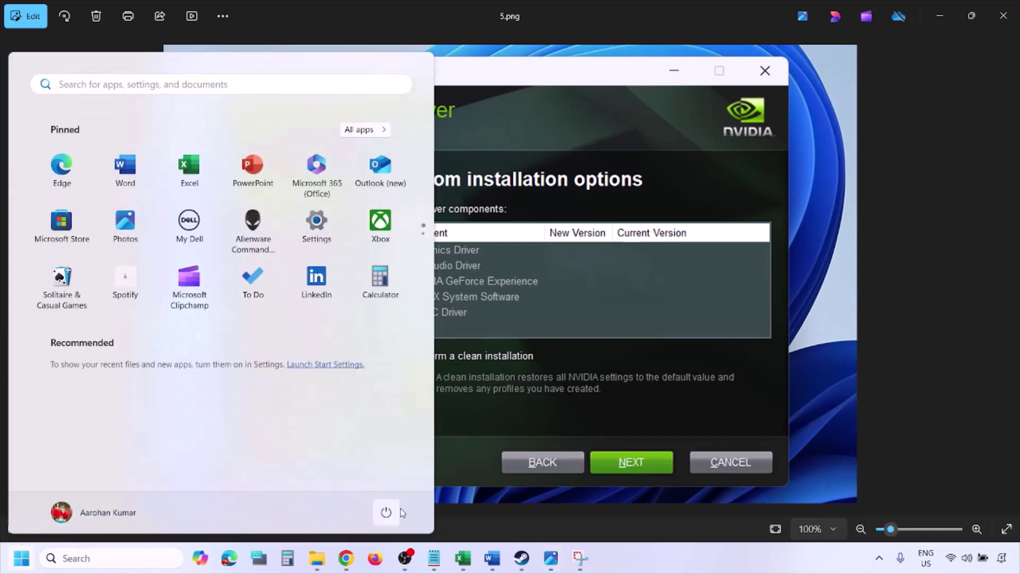
{"action": "left_click", "coordinate": [387, 513]}
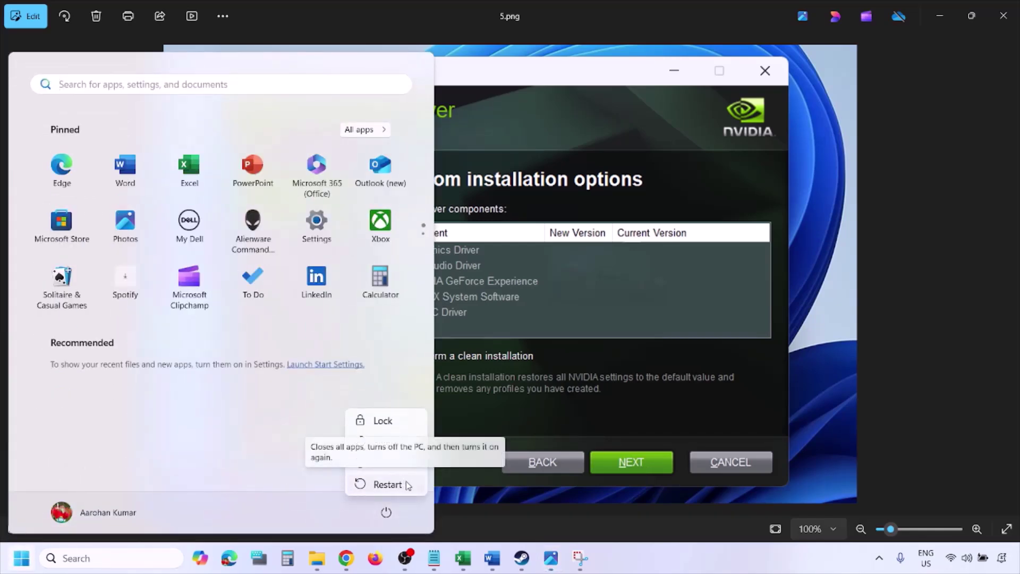
{"action": "left_click", "coordinate": [387, 484]}
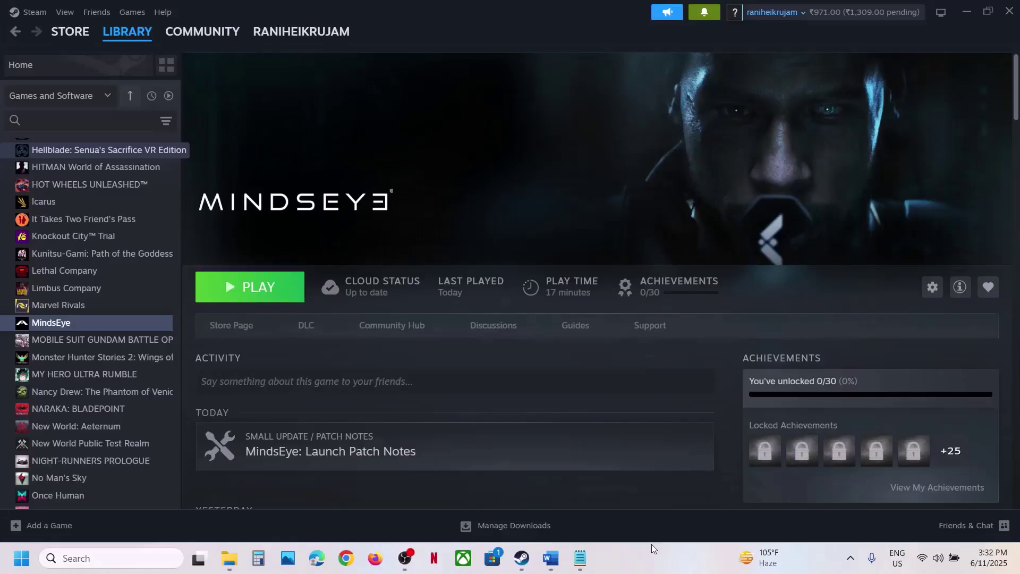
- Return to the Word document and highlight the AMD support link under Step 6
{"action": "left_click", "coordinate": [551, 558]}
{"action": "left_click", "coordinate": [249, 419]}
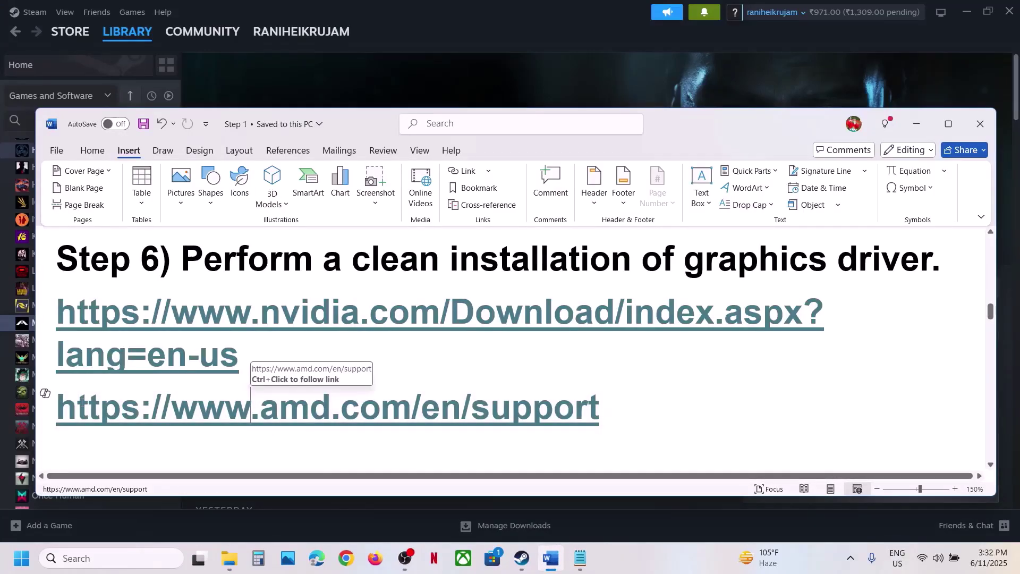
{"action": "left_click_drag", "start_coordinate": [77, 414], "coordinate": [632, 413]}
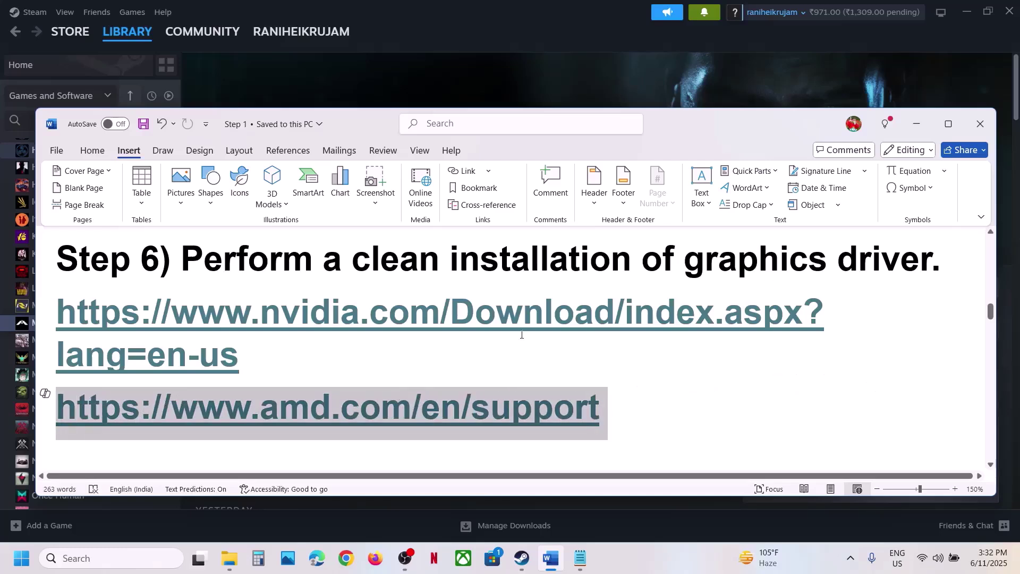
- Copy the word "graphics" from Step 7 and use it in Windows search to open the Graphics settings page
{"action": "scroll", "coordinate": [336, 391], "scroll_direction": "down", "scroll_amount": 5}
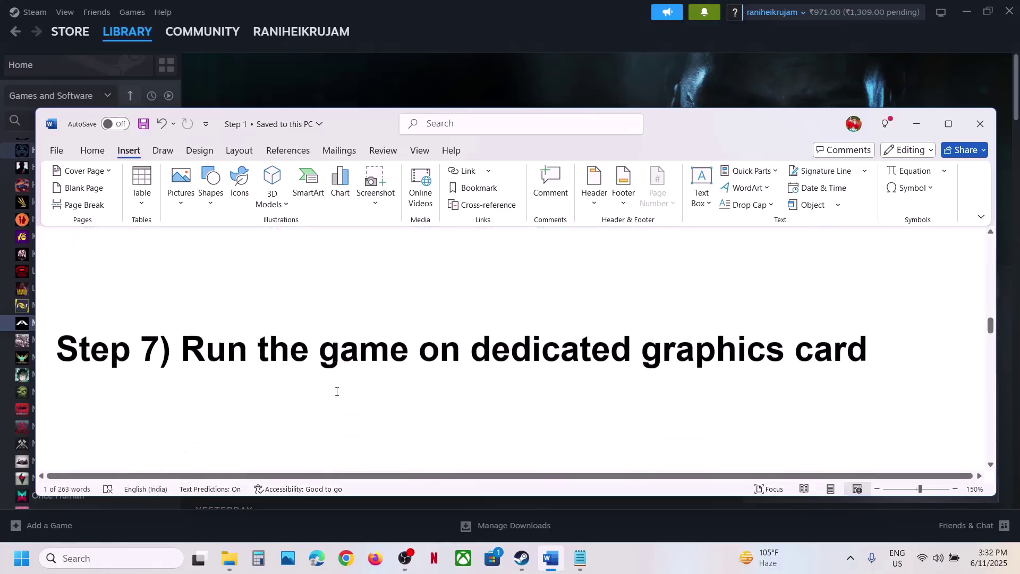
{"action": "double_click", "coordinate": [685, 332]}
{"action": "key", "text": "ctrl+c"}
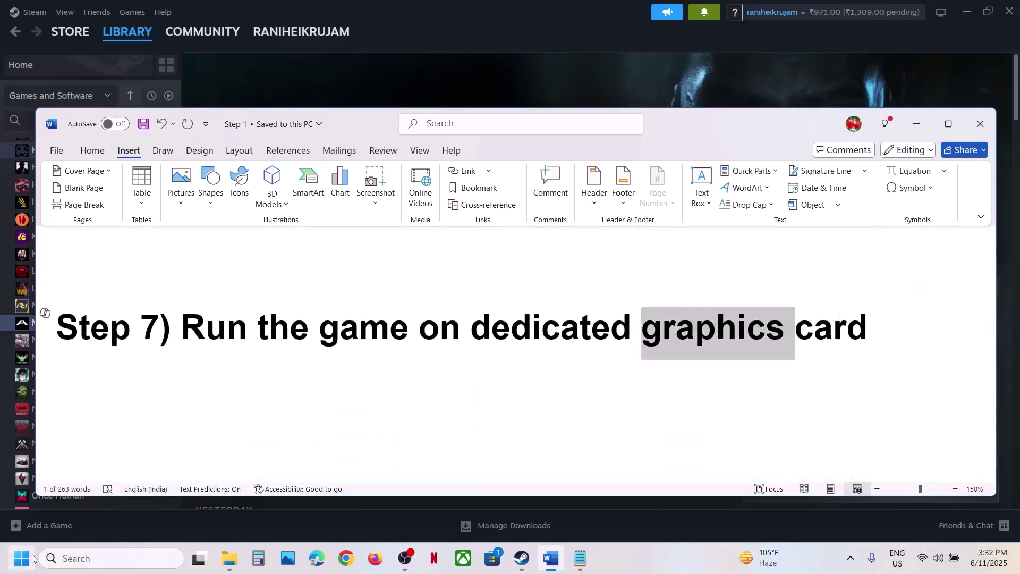
{"action": "left_click", "coordinate": [119, 555]}
{"action": "key", "text": "ctrl+v"}
{"action": "left_click", "coordinate": [126, 151]}
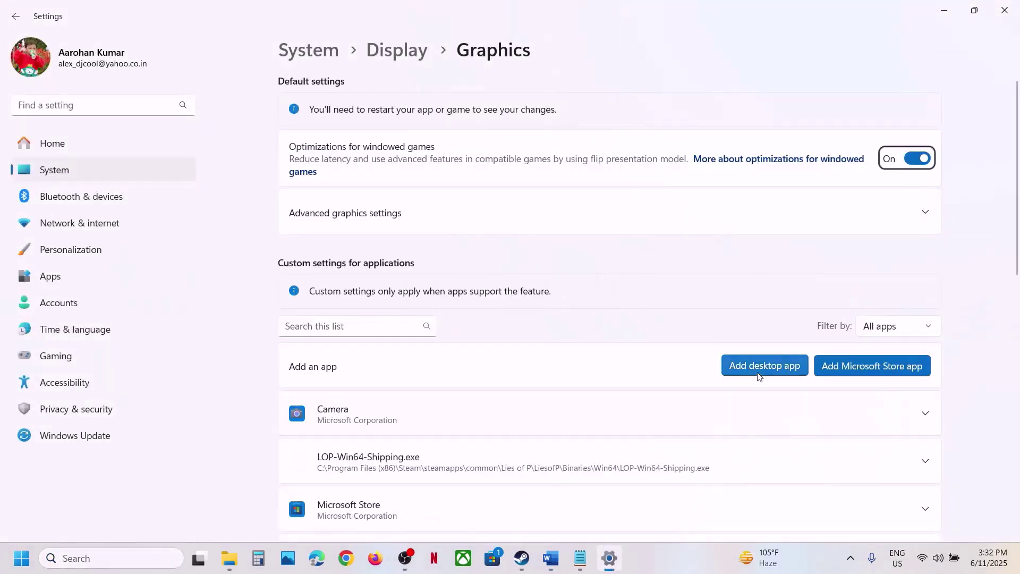
- Add the desktop app MindsEye-Win64-Shipping from steamapps\common\MindsEye\MindsEye\Binaries\Win64 to the custom graphics settings
{"action": "left_click", "coordinate": [759, 371]}
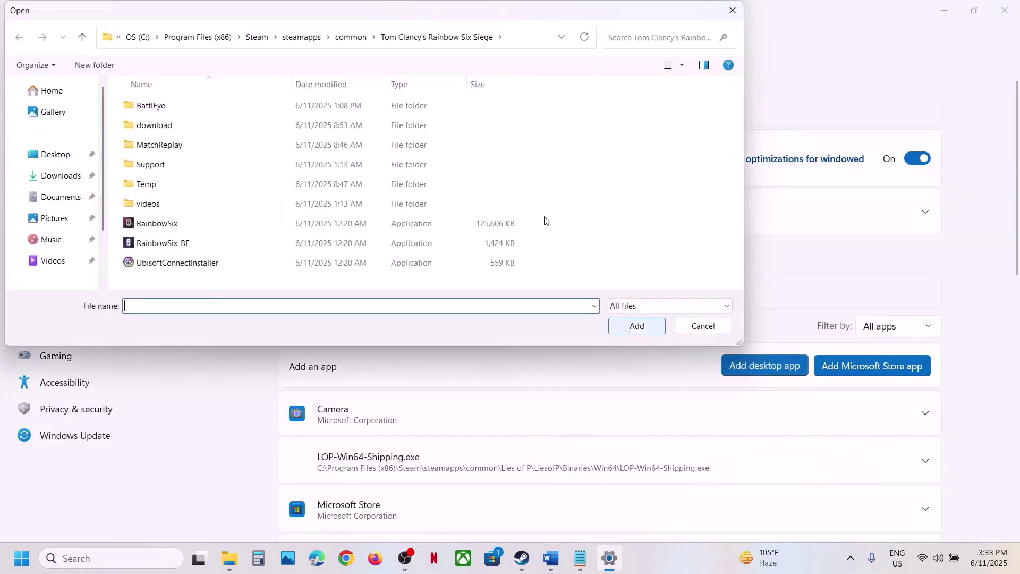
{"action": "left_click", "coordinate": [349, 37]}
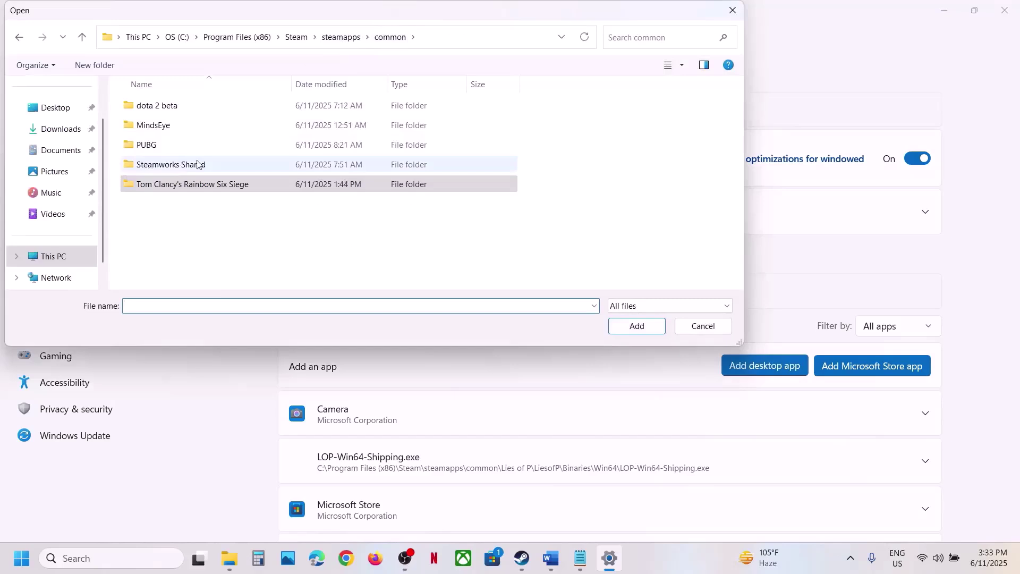
{"action": "double_click", "coordinate": [170, 127]}
{"action": "left_click", "coordinate": [177, 134]}
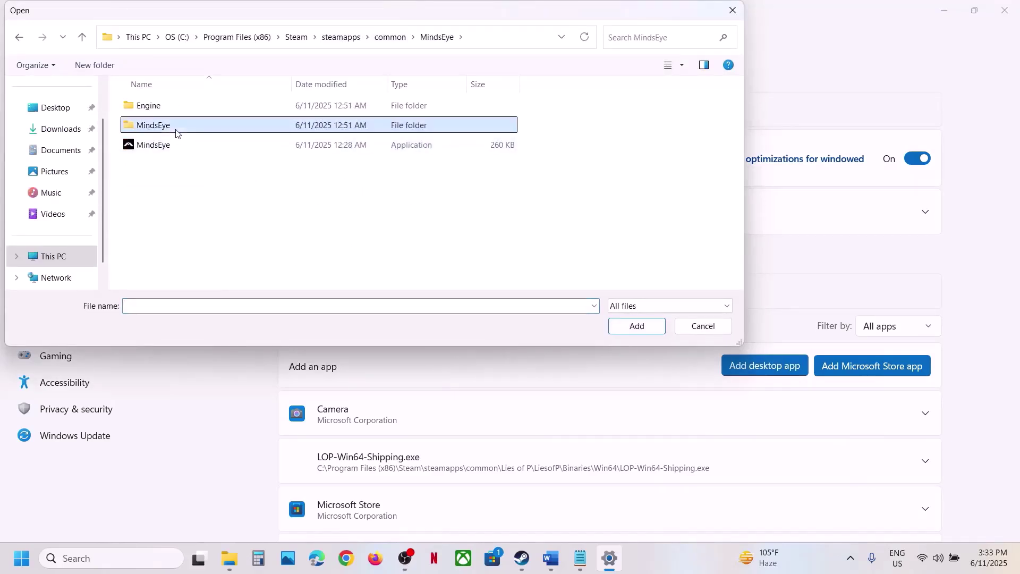
{"action": "double_click", "coordinate": [176, 131]}
{"action": "double_click", "coordinate": [169, 105]}
{"action": "double_click", "coordinate": [162, 107]}
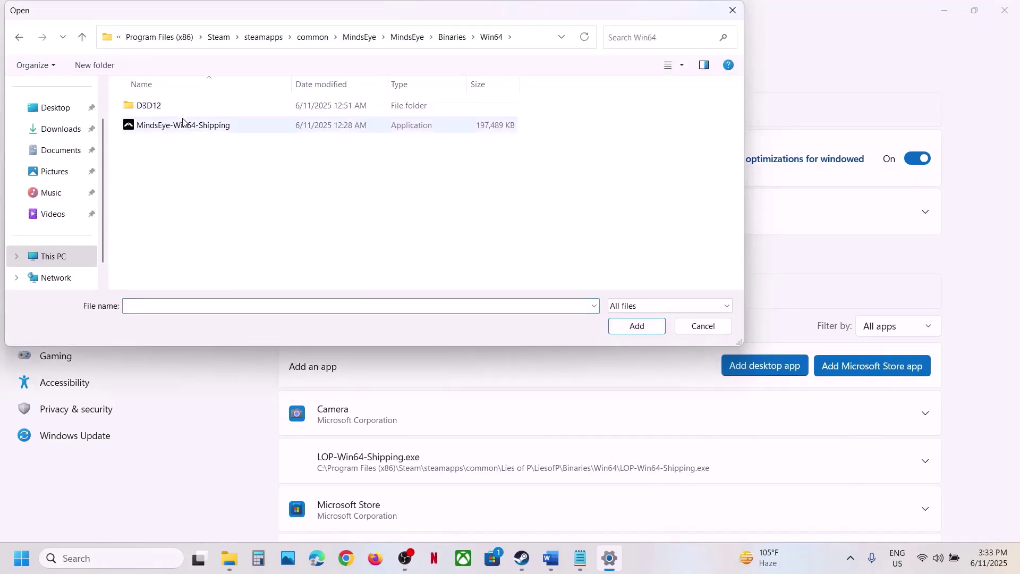
{"action": "left_click", "coordinate": [183, 121]}
{"action": "left_click", "coordinate": [637, 326]}
- Set MindsEye's GPU preference to High Performance (NVIDIA GeForce RTX 3050 Laptop GPU) and close Settings
{"action": "scroll", "coordinate": [556, 371], "scroll_direction": "down", "scroll_amount": 8}
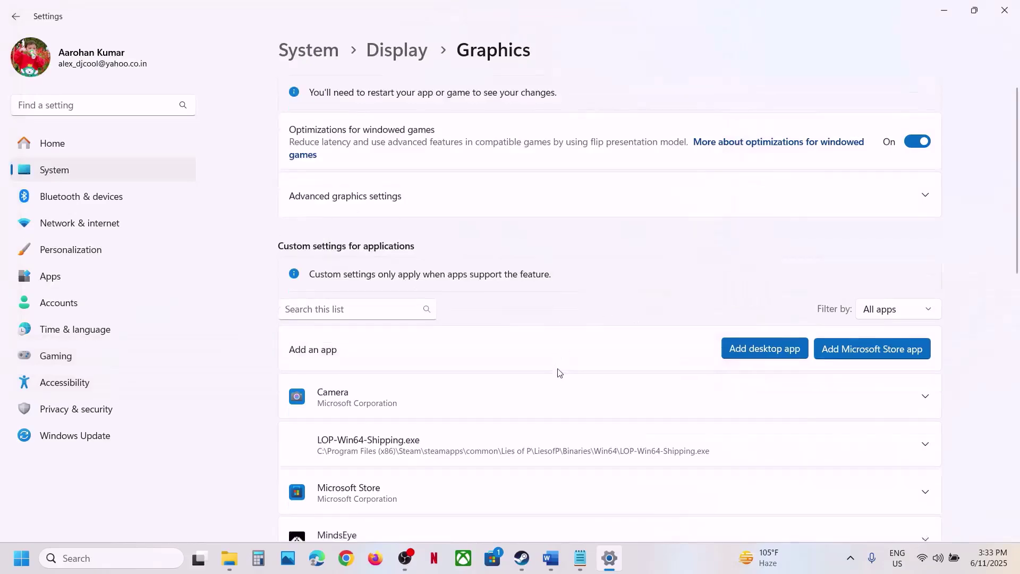
{"action": "left_click", "coordinate": [447, 141]}
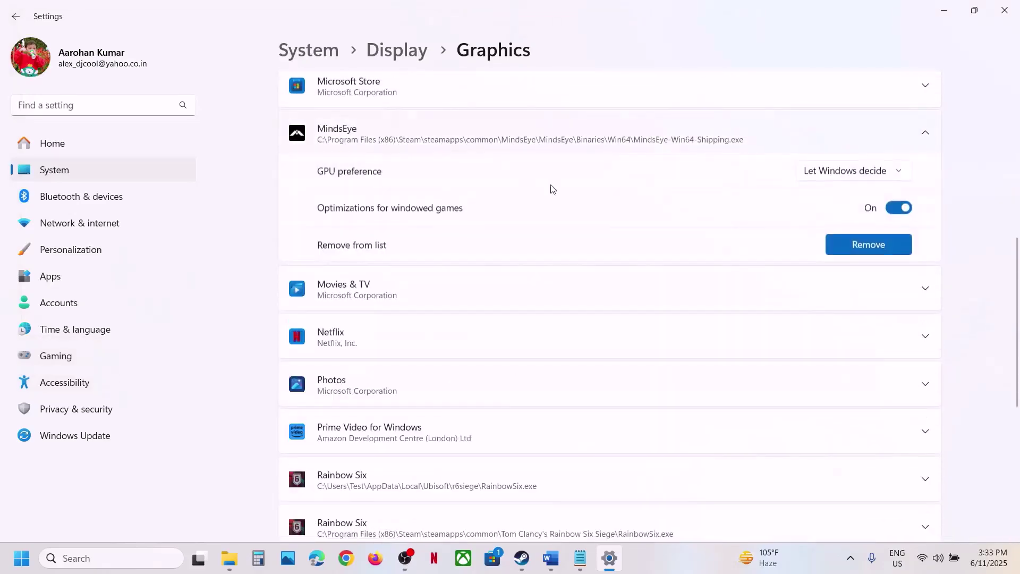
{"action": "left_click", "coordinate": [827, 173]}
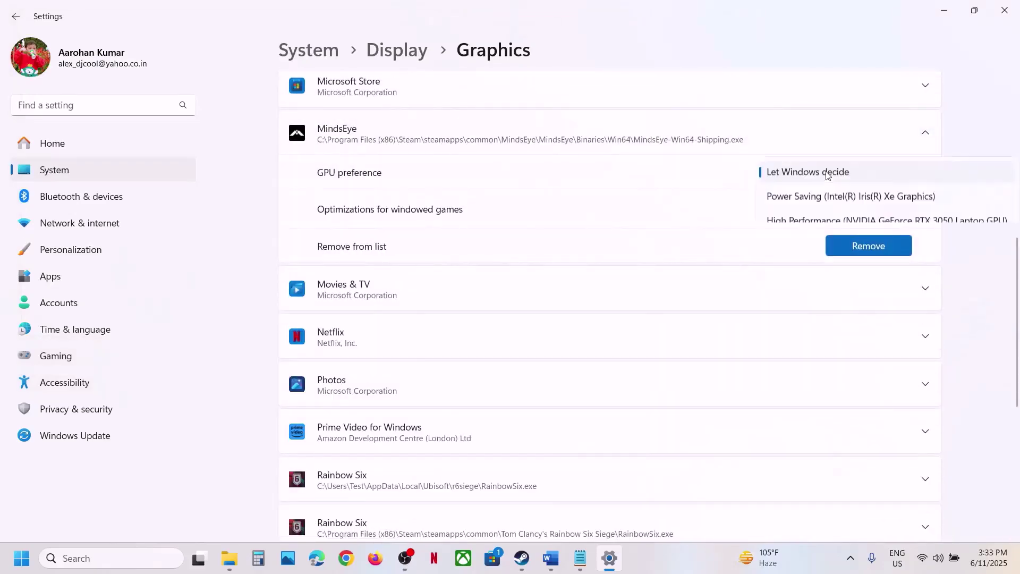
{"action": "left_click", "coordinate": [850, 222]}
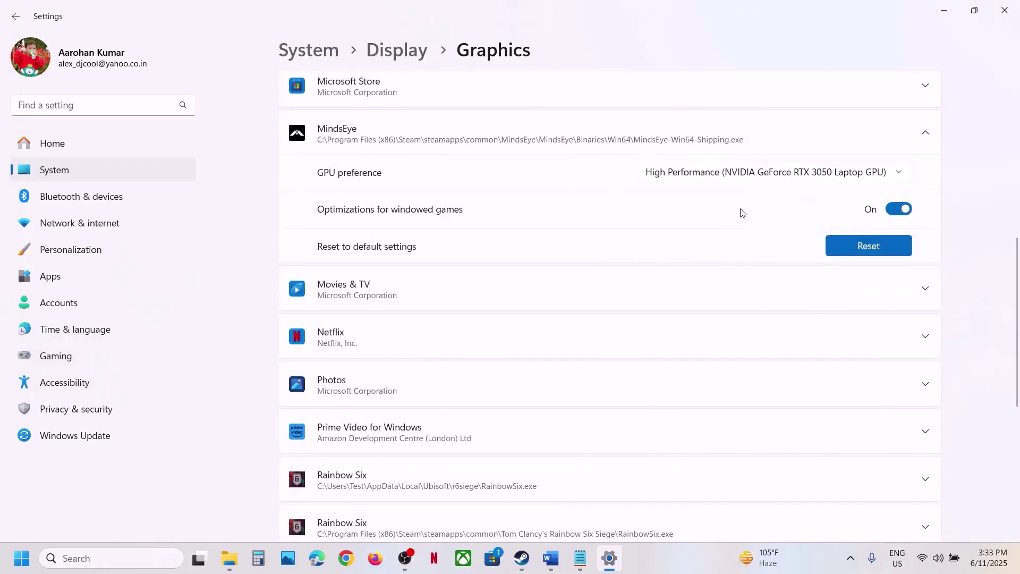
{"action": "left_click", "coordinate": [1004, 11]}
- Copy the NVIDIA driver download link under Step 8 in the Word document and open it in Chrome
{"action": "scroll", "coordinate": [362, 362], "scroll_direction": "down", "scroll_amount": 5}
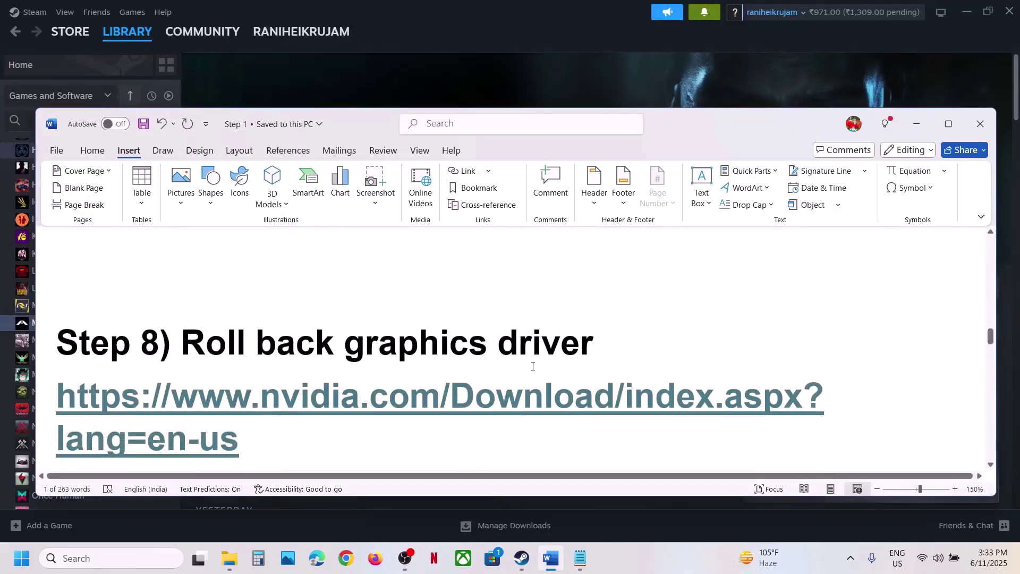
{"action": "scroll", "coordinate": [425, 362], "scroll_direction": "down", "scroll_amount": 1}
{"action": "double_click", "coordinate": [44, 364]}
{"action": "key", "text": "ctrl+c"}
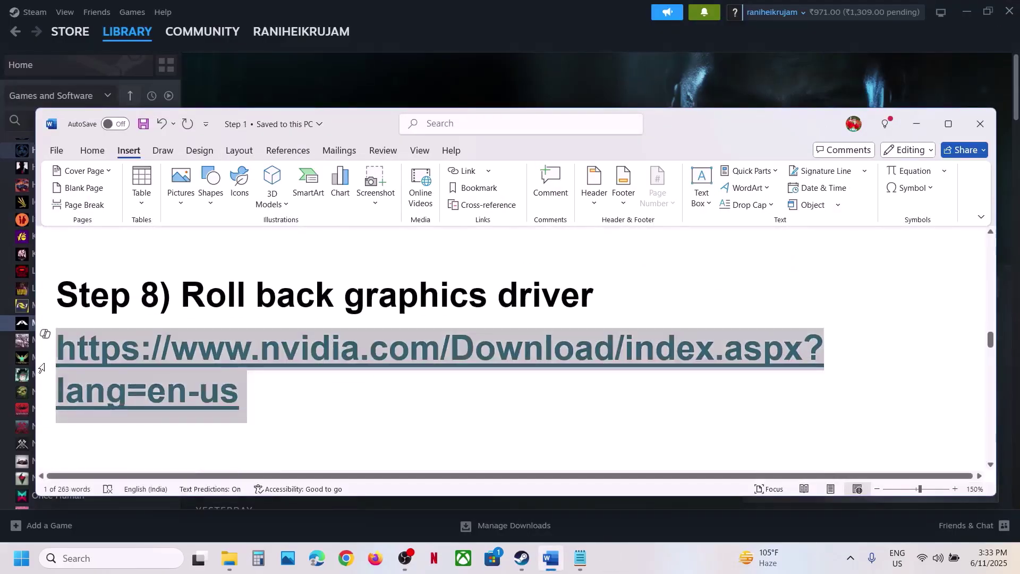
{"action": "left_click", "coordinate": [347, 558]}
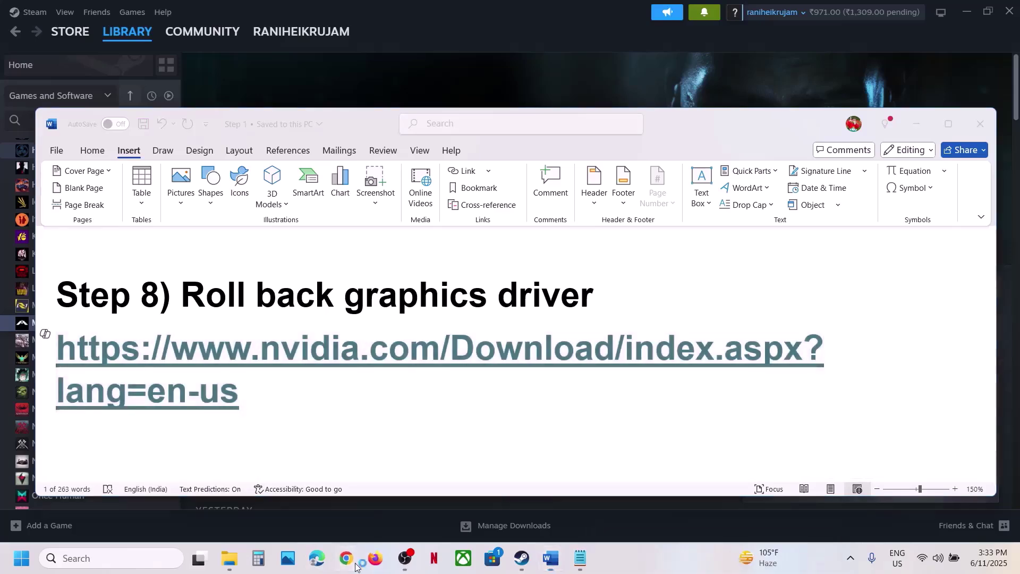
{"action": "key", "text": "ctrl+v"}
{"action": "key", "text": "Return"}
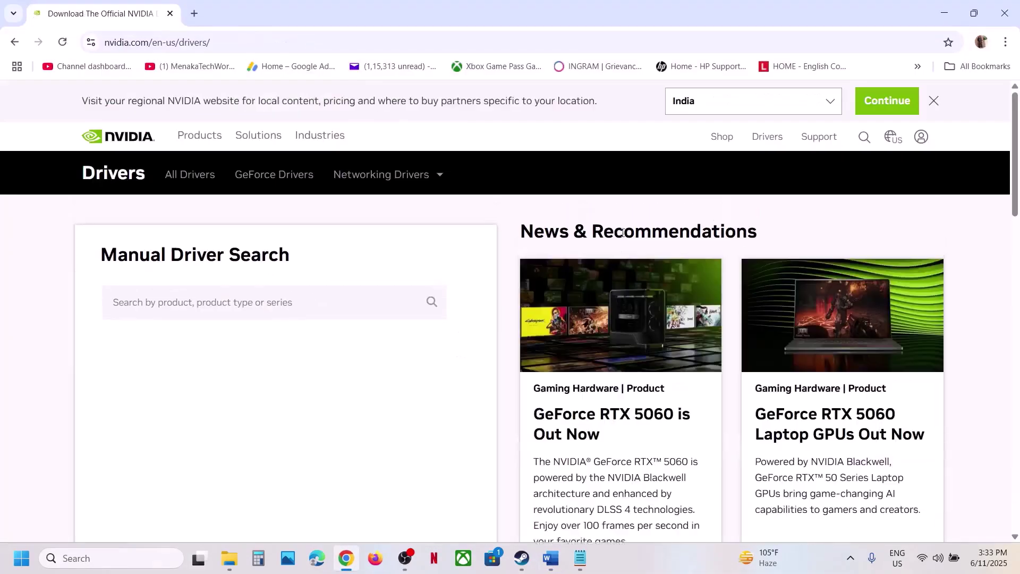
- Find drivers for the GeForce RTX 3050 Laptop GPU on Windows 11 and expand the list of more versions
{"action": "scroll", "coordinate": [245, 352], "scroll_direction": "down", "scroll_amount": 3}
{"action": "scroll", "coordinate": [245, 353], "scroll_direction": "down", "scroll_amount": 4}
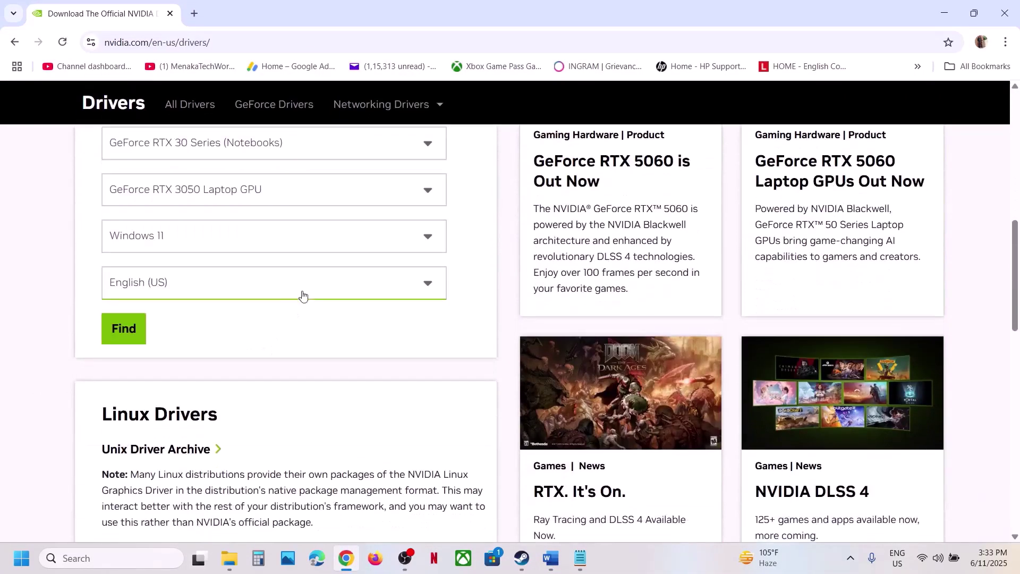
{"action": "scroll", "coordinate": [278, 259], "scroll_direction": "up", "scroll_amount": 3}
{"action": "left_click", "coordinate": [118, 466]}
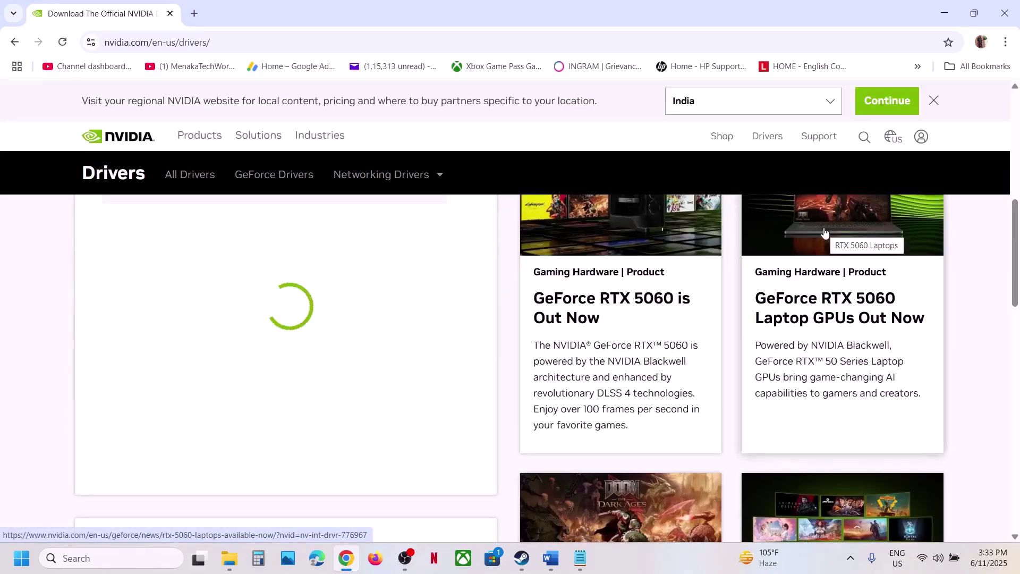
{"action": "left_click", "coordinate": [824, 232]}
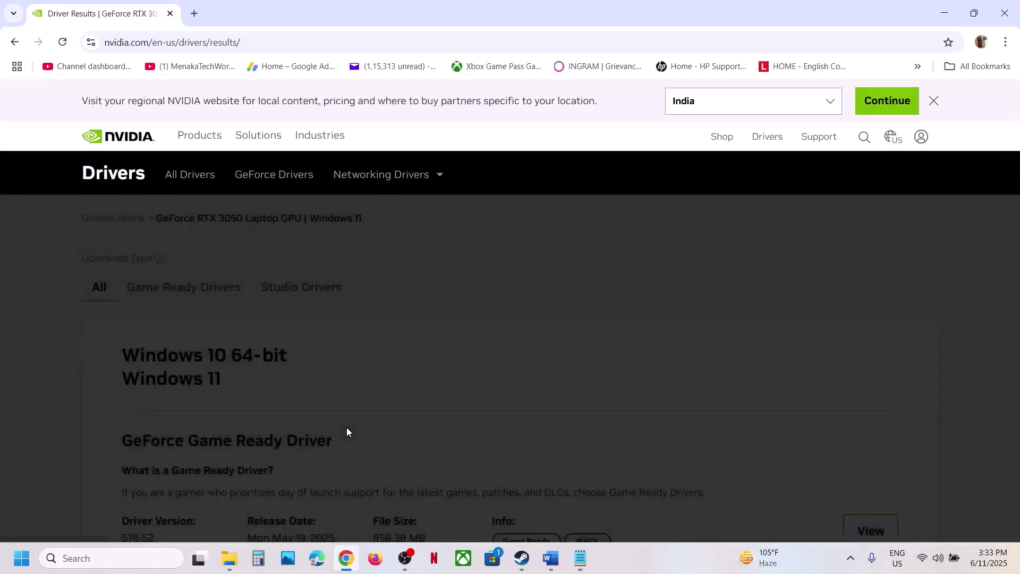
{"action": "scroll", "coordinate": [346, 382], "scroll_direction": "down", "scroll_amount": 10}
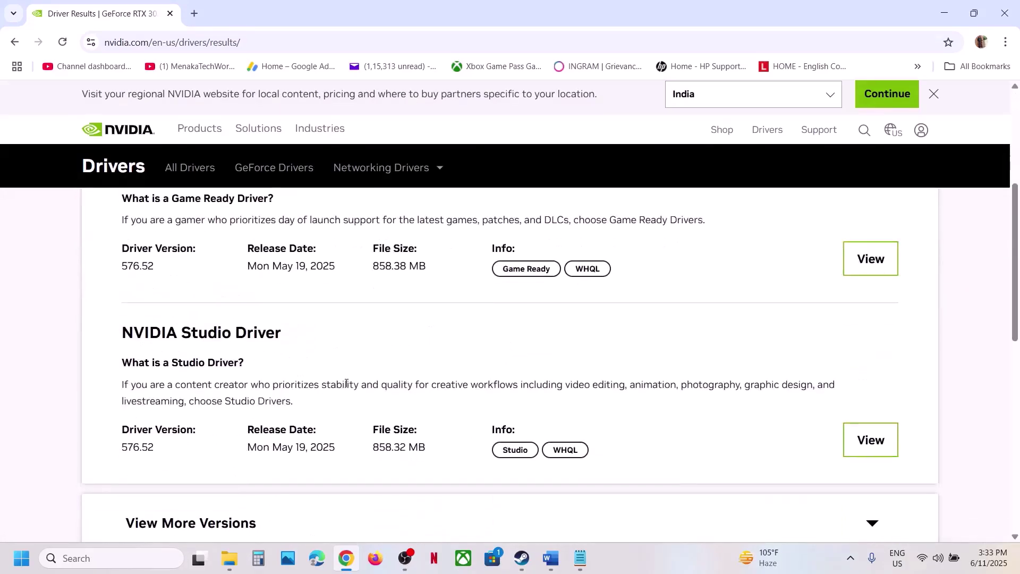
{"action": "left_click", "coordinate": [222, 327]}
- Examine the older driver versions and their release dates down to Game Ready Driver 566.36
{"action": "scroll", "coordinate": [363, 329], "scroll_direction": "down", "scroll_amount": 2}
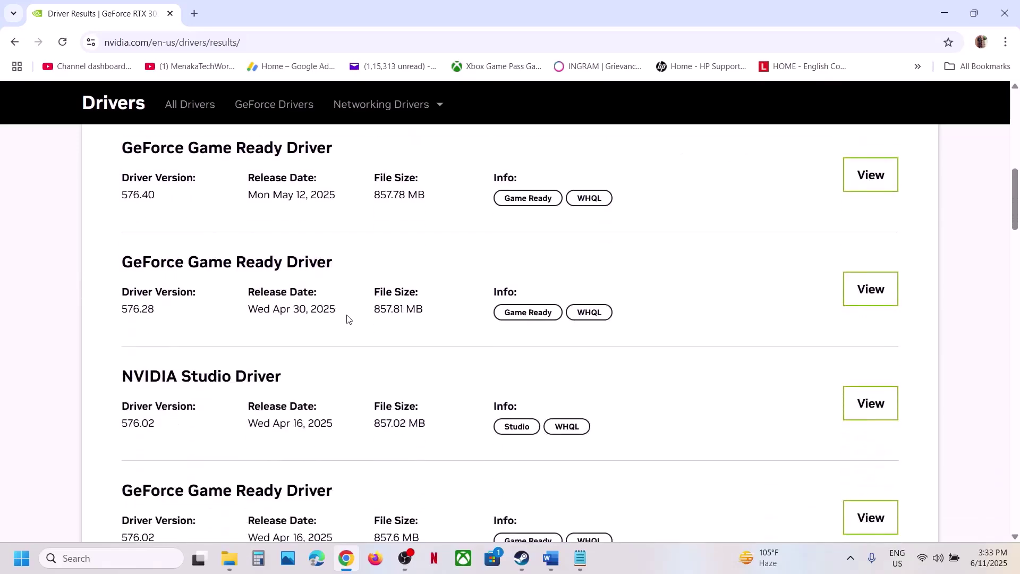
{"action": "scroll", "coordinate": [363, 333], "scroll_direction": "up", "scroll_amount": 8}
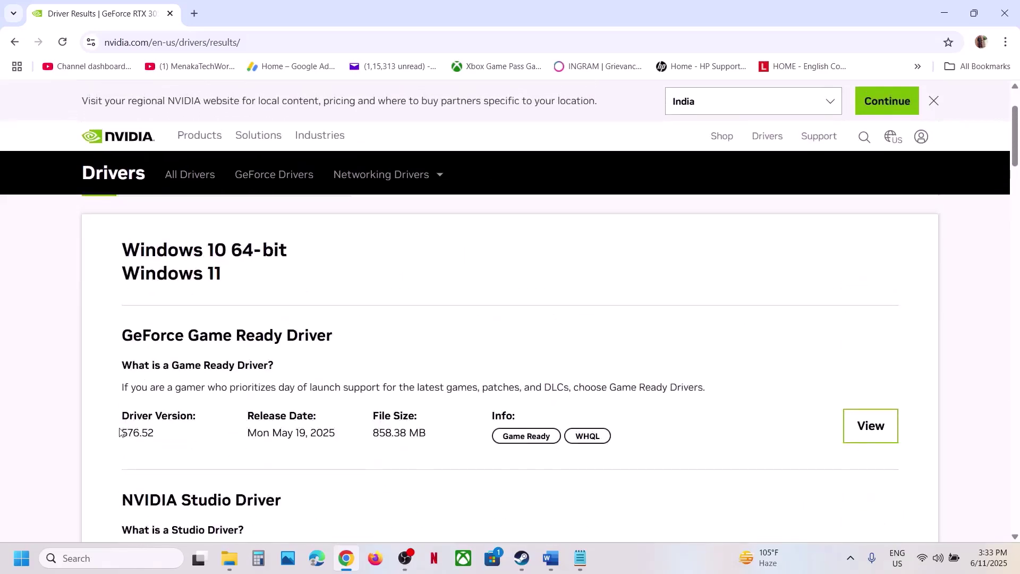
{"action": "left_click_drag", "start_coordinate": [120, 438], "coordinate": [137, 433]}
{"action": "left_click", "coordinate": [195, 400]}
{"action": "scroll", "coordinate": [167, 405], "scroll_direction": "down", "scroll_amount": 8}
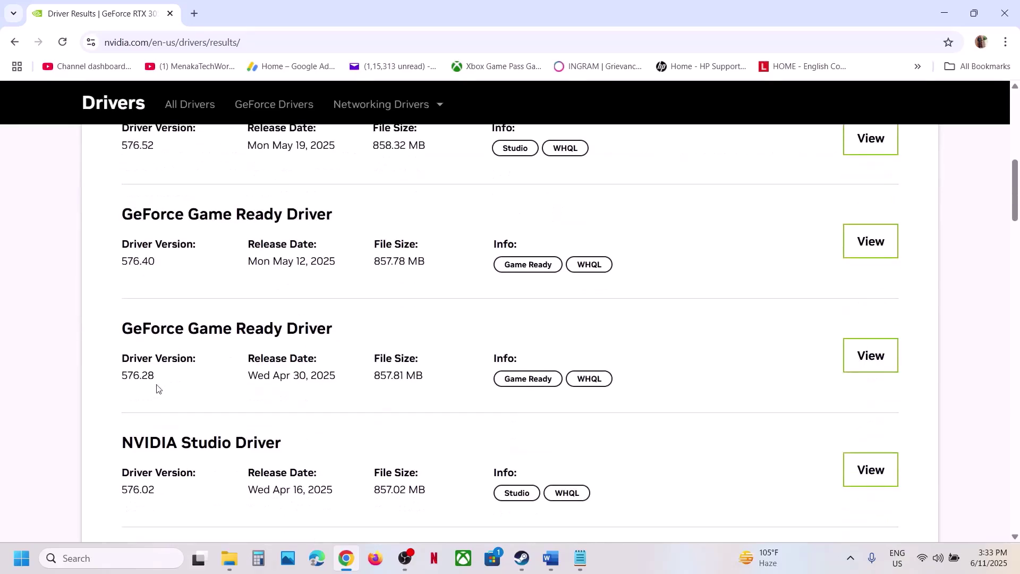
{"action": "left_click_drag", "start_coordinate": [119, 382], "coordinate": [212, 372]}
{"action": "scroll", "coordinate": [213, 371], "scroll_direction": "down", "scroll_amount": 6}
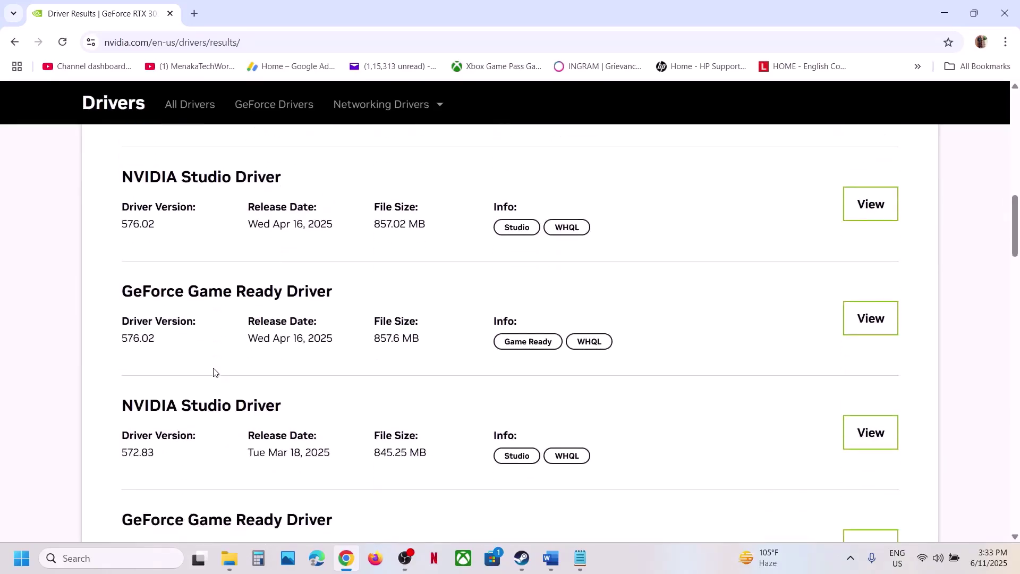
{"action": "scroll", "coordinate": [213, 371], "scroll_direction": "down", "scroll_amount": 13}
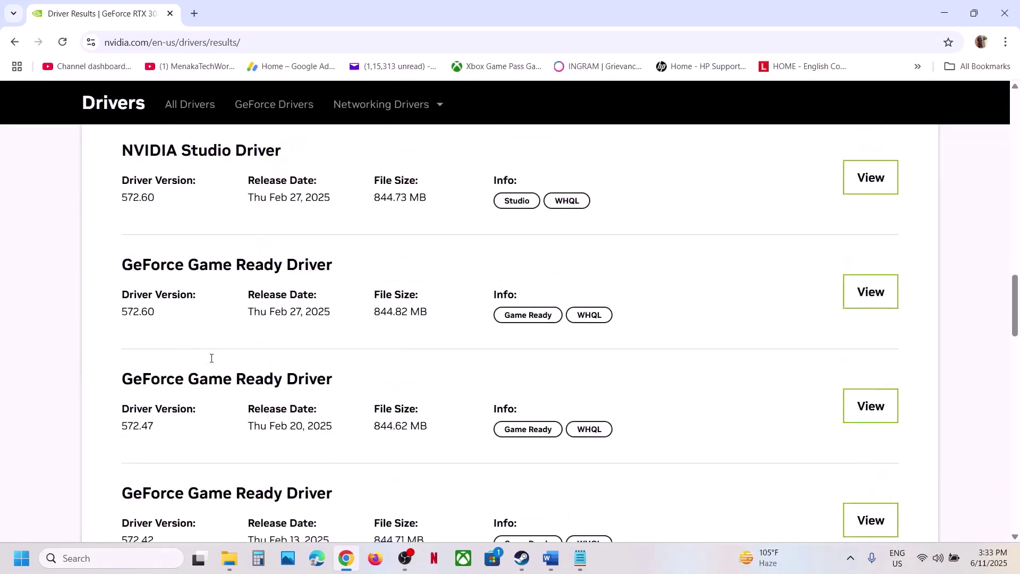
{"action": "scroll", "coordinate": [212, 359], "scroll_direction": "down", "scroll_amount": 6}
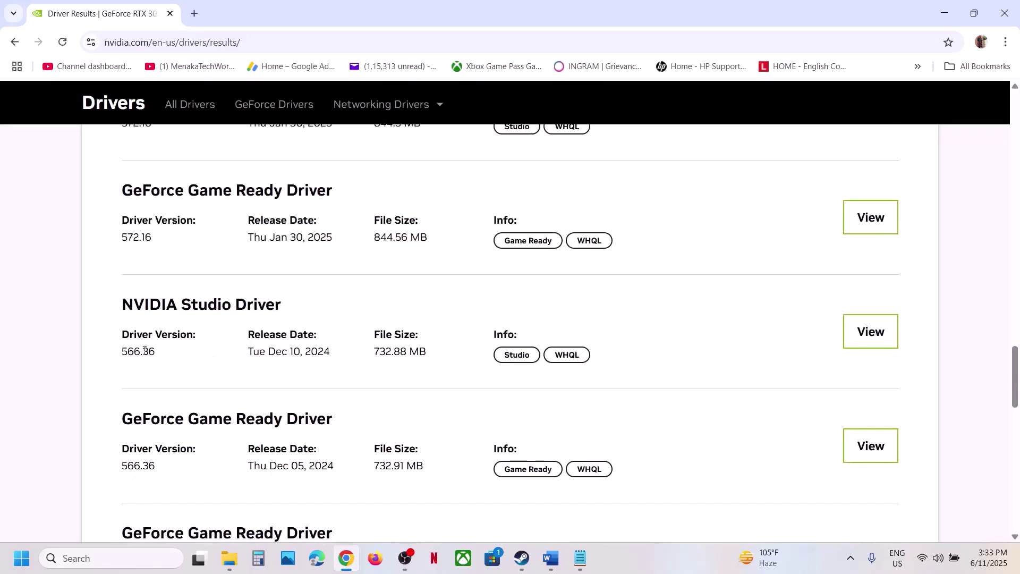
{"action": "scroll", "coordinate": [133, 382], "scroll_direction": "down", "scroll_amount": 4}
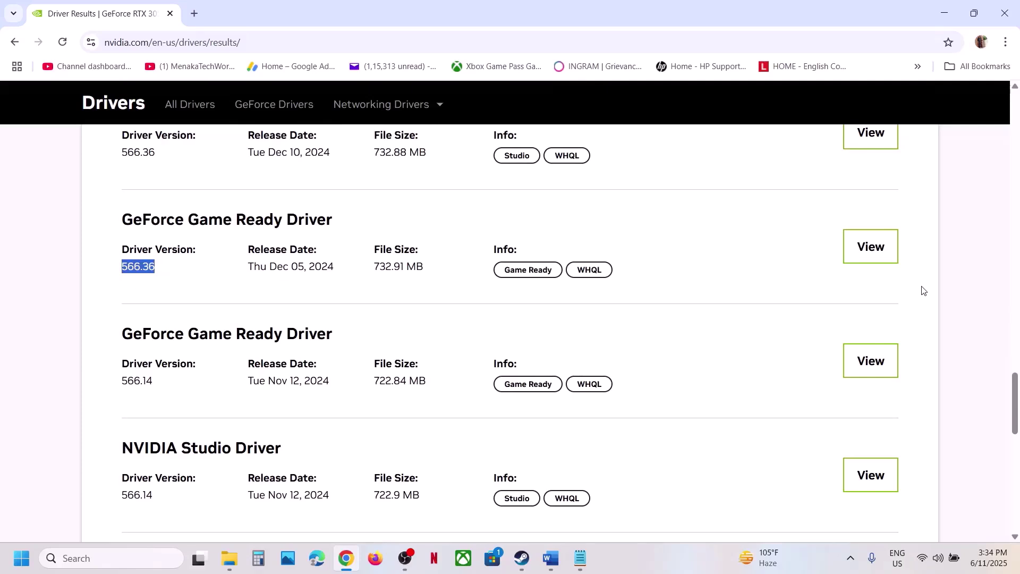
- Copy the Visual C++ link under Step 9 in the Word document and open it in a new Chrome tab
{"action": "left_click", "coordinate": [526, 562]}
{"action": "left_click", "coordinate": [548, 562]}
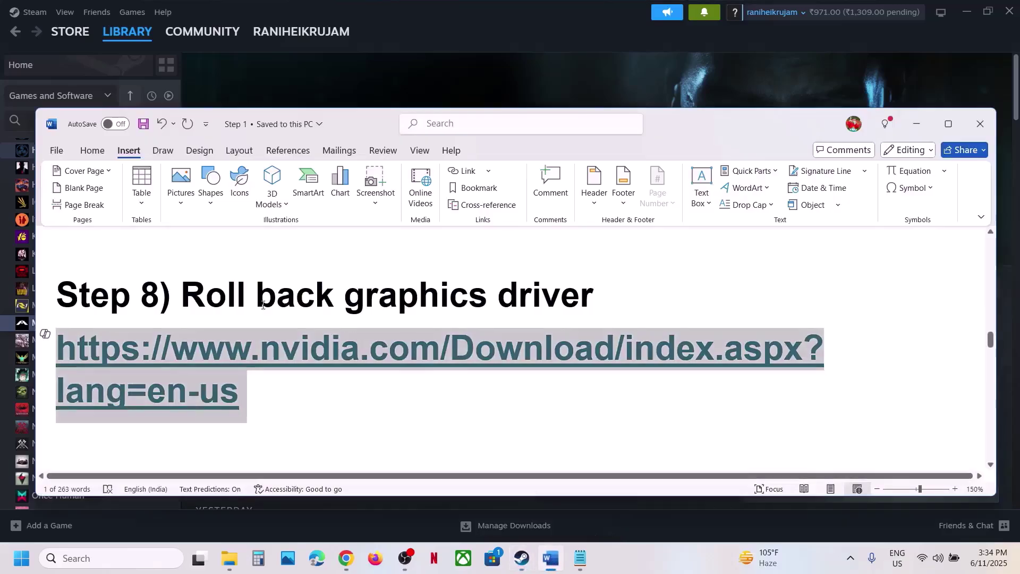
{"action": "scroll", "coordinate": [550, 429], "scroll_direction": "down", "scroll_amount": 5}
{"action": "left_click_drag", "start_coordinate": [666, 398], "coordinate": [57, 352]}
{"action": "key", "text": "ctrl+c"}
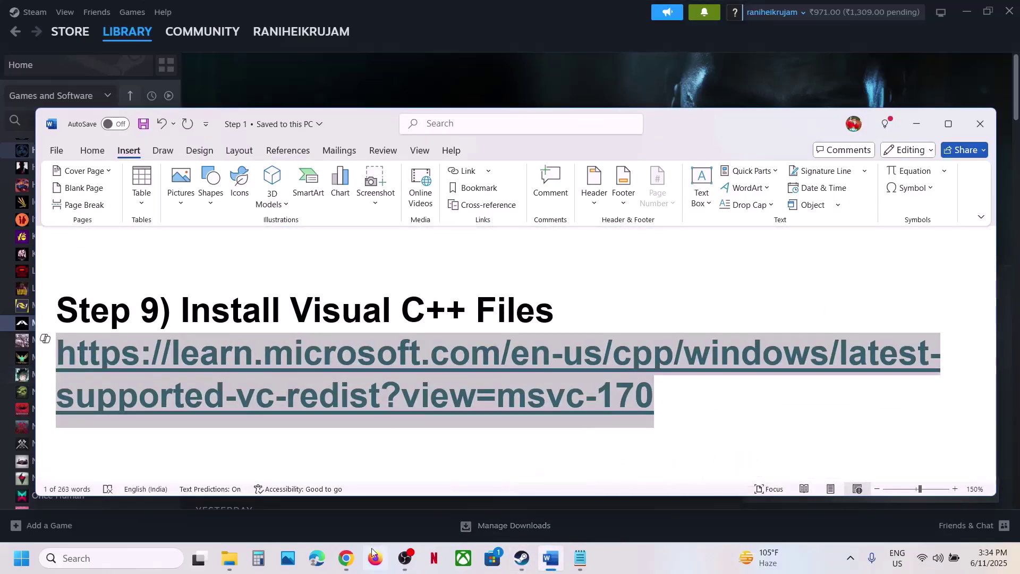
{"action": "left_click", "coordinate": [346, 559]}
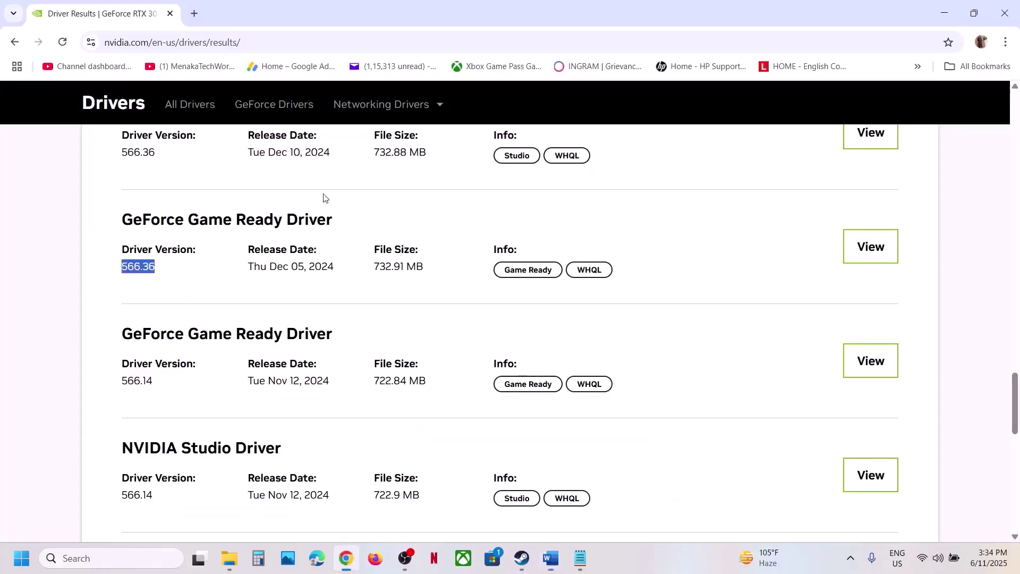
{"action": "left_click", "coordinate": [195, 13]}
{"action": "key", "text": "ctrl+v"}
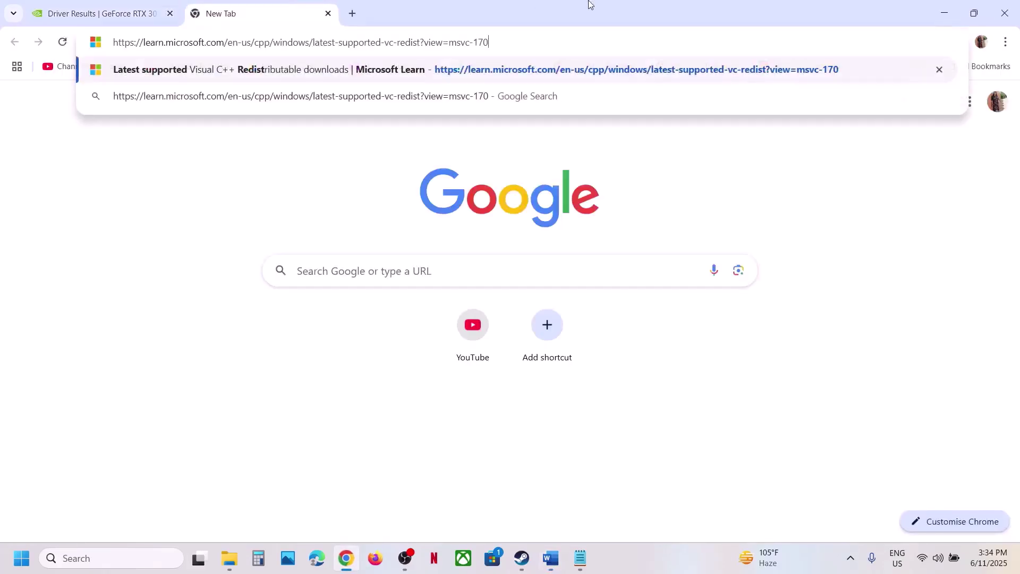
{"action": "key", "text": "Return"}
- Download the x86 Visual C++ 2015-2022 Redistributable and start its repair, allowing it to change the device
{"action": "scroll", "coordinate": [626, 150], "scroll_direction": "down", "scroll_amount": 10}
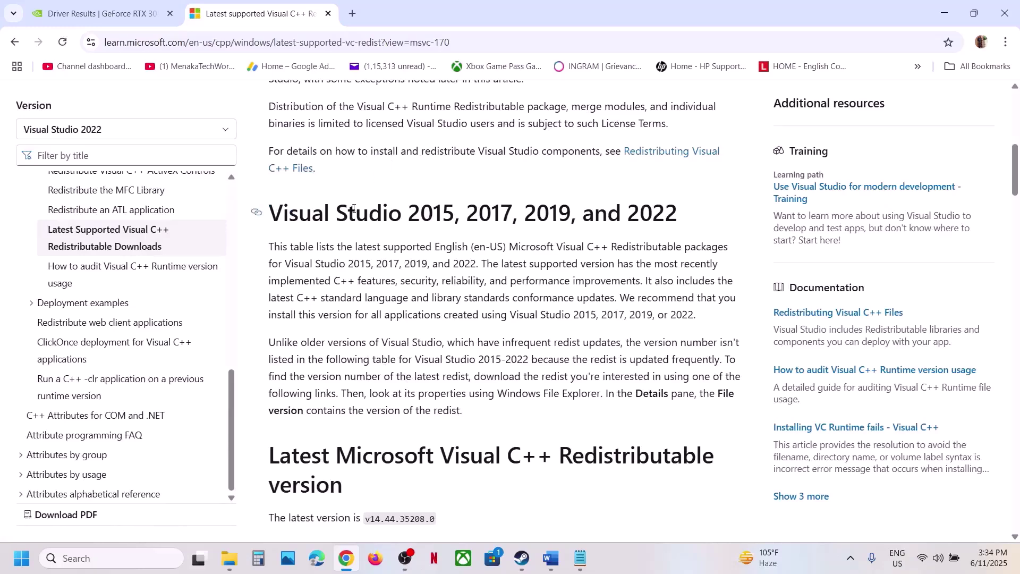
{"action": "left_click_drag", "start_coordinate": [353, 208], "coordinate": [550, 212]}
{"action": "scroll", "coordinate": [359, 353], "scroll_direction": "down", "scroll_amount": 7}
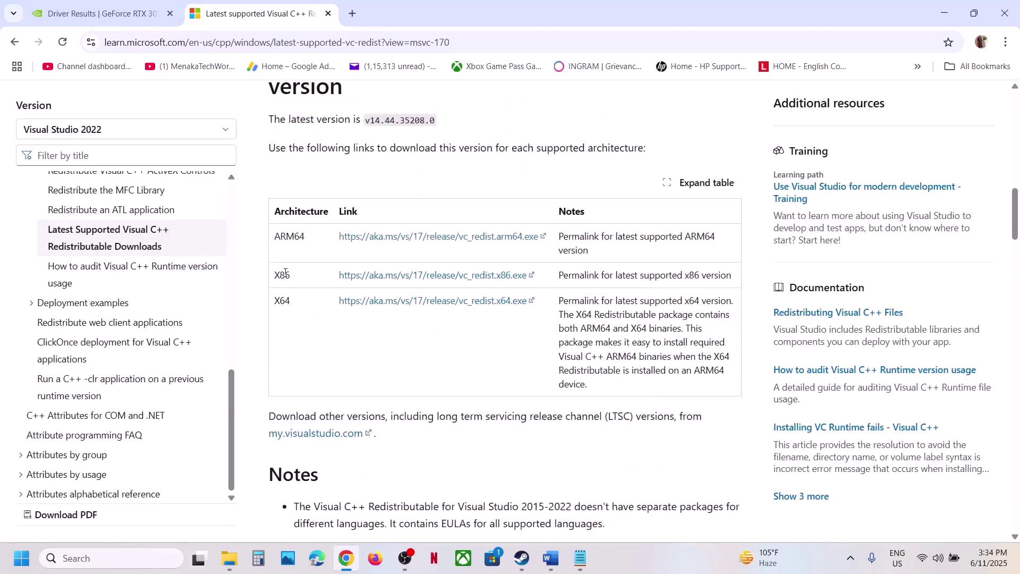
{"action": "left_click", "coordinate": [460, 278]}
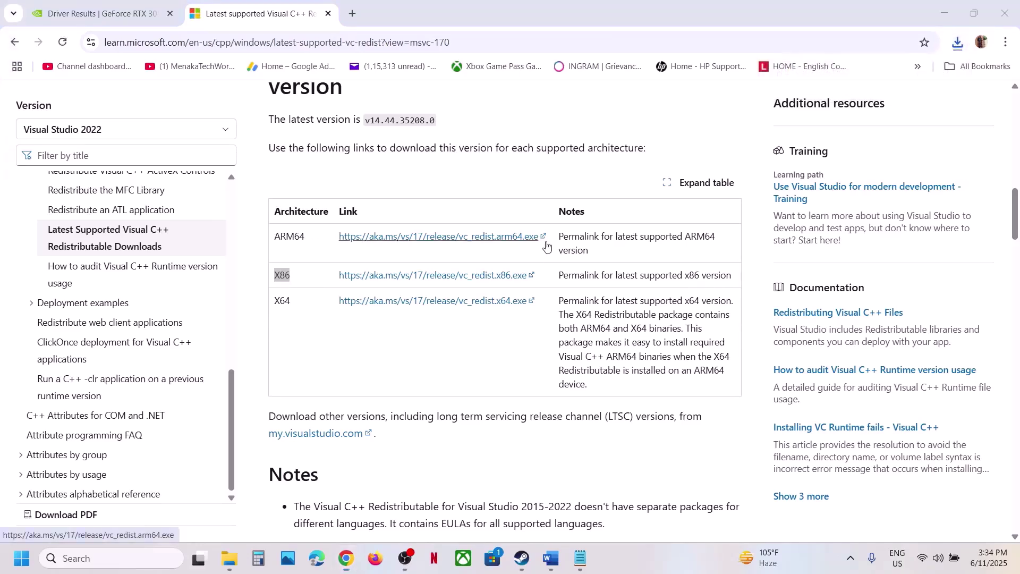
{"action": "left_click", "coordinate": [526, 347]}
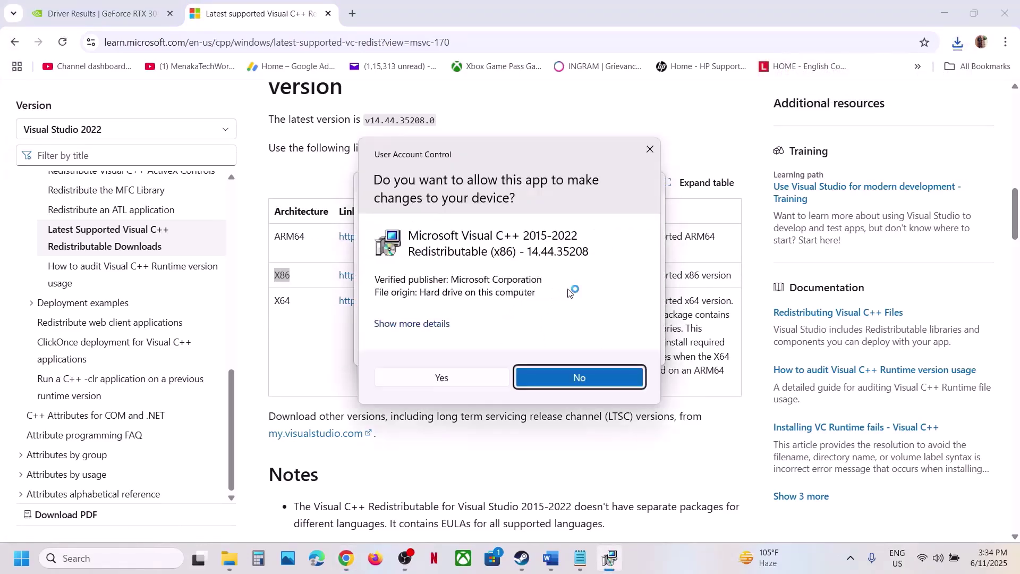
{"action": "left_click", "coordinate": [442, 378]}
- Open the downloaded x64 Visual C++ 2015-2022 Redistributable and start its repair, allowing it to change the device
{"action": "double_click", "coordinate": [282, 301]}
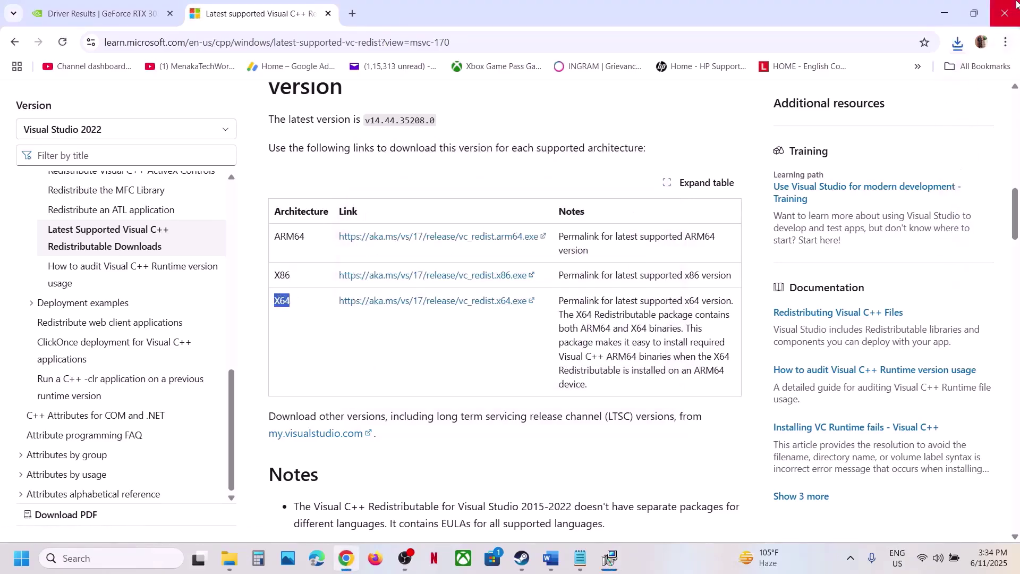
{"action": "left_click", "coordinate": [958, 45]}
{"action": "left_click", "coordinate": [850, 103]}
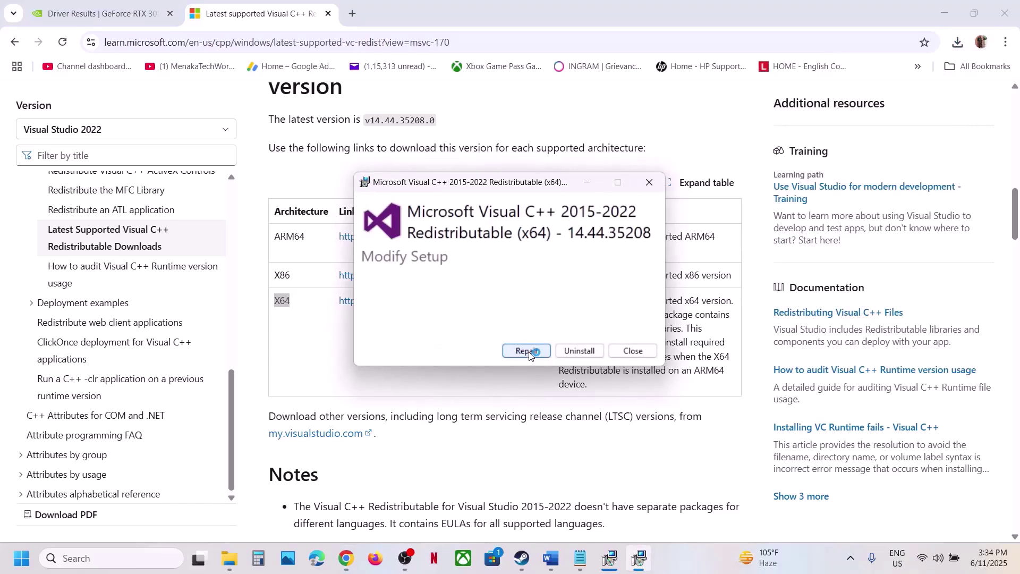
{"action": "left_click", "coordinate": [527, 352]}
{"action": "left_click", "coordinate": [452, 374]}
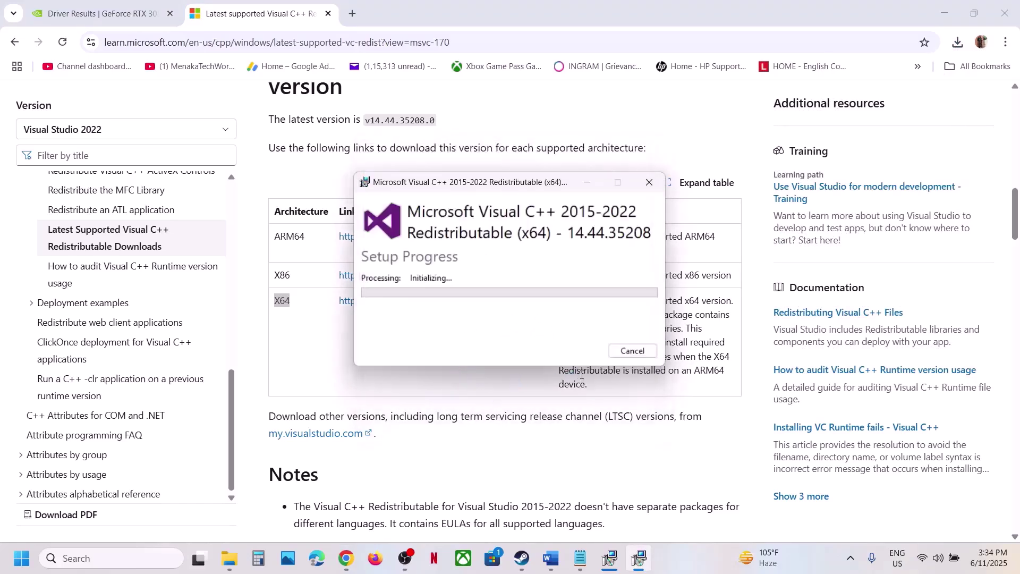
- Bring up both Visual C++ setup windows, move them apart and close each one
{"action": "left_click_drag", "start_coordinate": [535, 189], "coordinate": [381, 204]}
{"action": "left_click", "coordinate": [633, 569]}
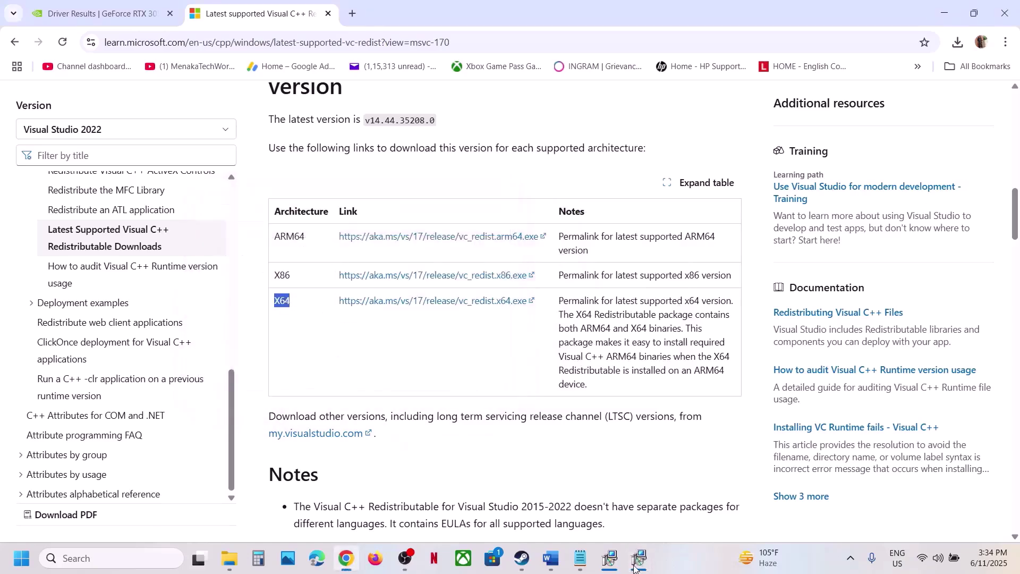
{"action": "left_click", "coordinate": [633, 568]}
{"action": "left_click", "coordinate": [609, 559]}
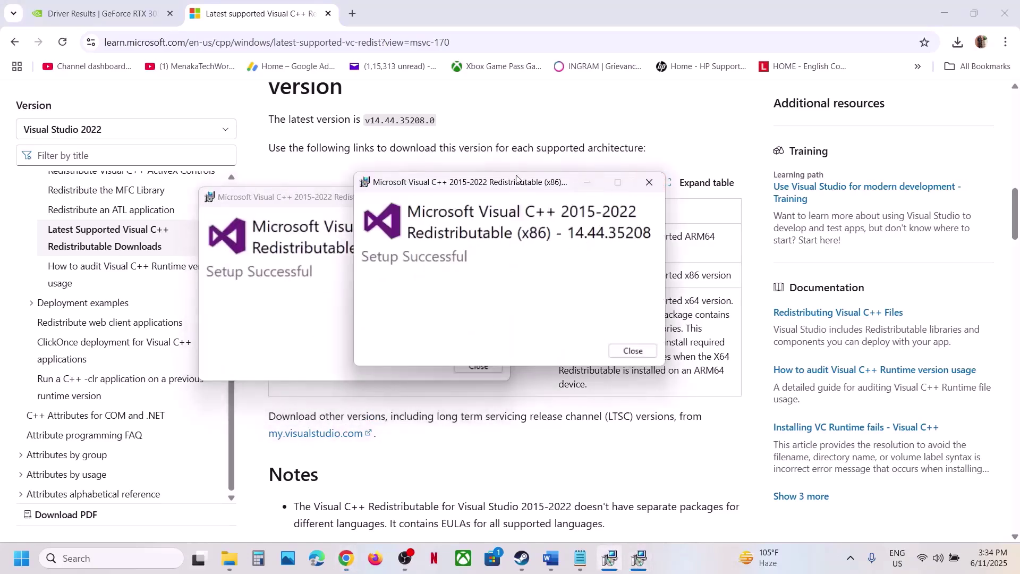
{"action": "left_click_drag", "start_coordinate": [606, 182], "coordinate": [680, 192]}
{"action": "left_click", "coordinate": [706, 361]}
{"action": "left_click", "coordinate": [479, 365]}
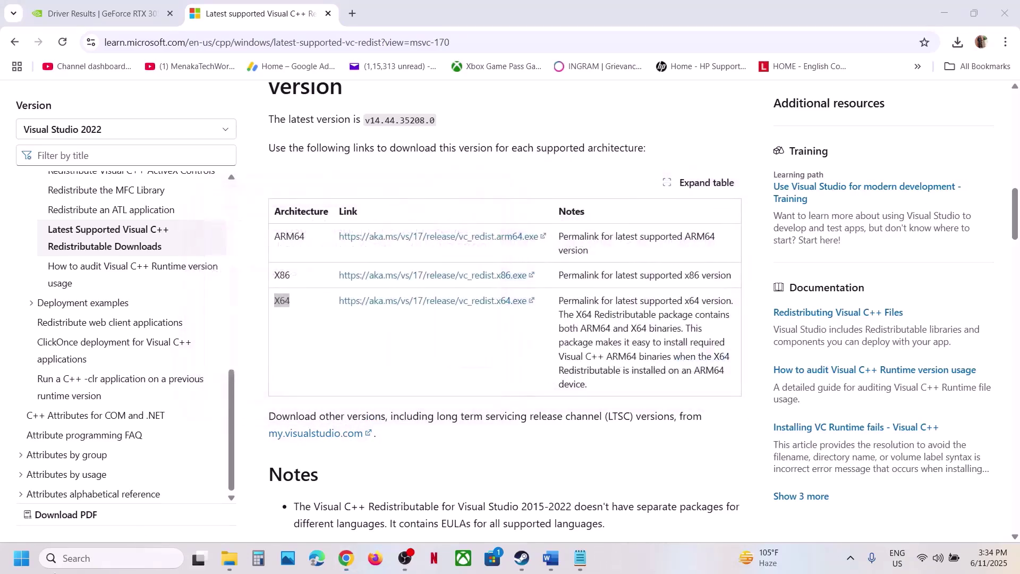
{"action": "left_click", "coordinate": [21, 560]}
{"action": "left_click", "coordinate": [386, 511]}
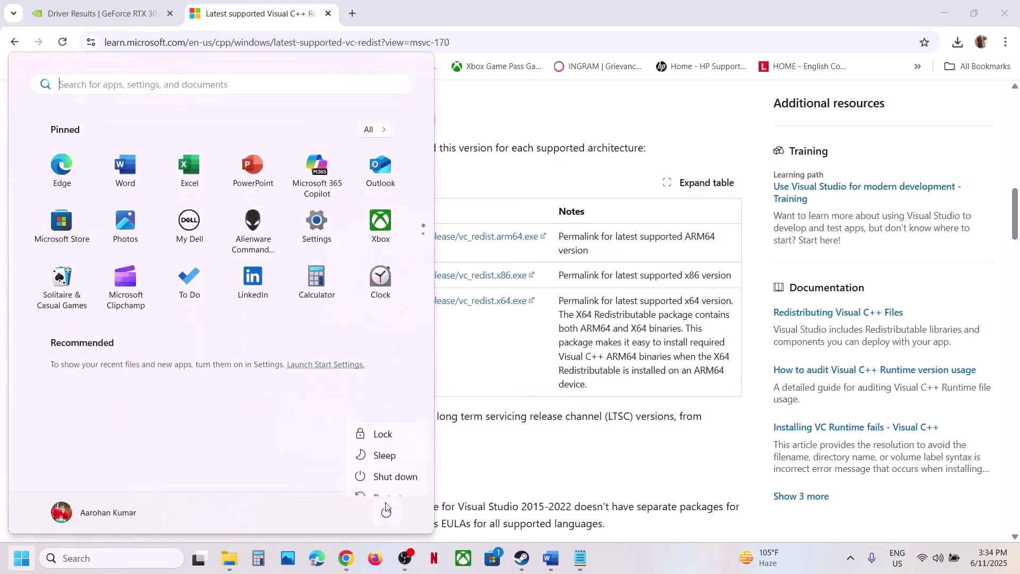
{"action": "key", "text": "Escape"}
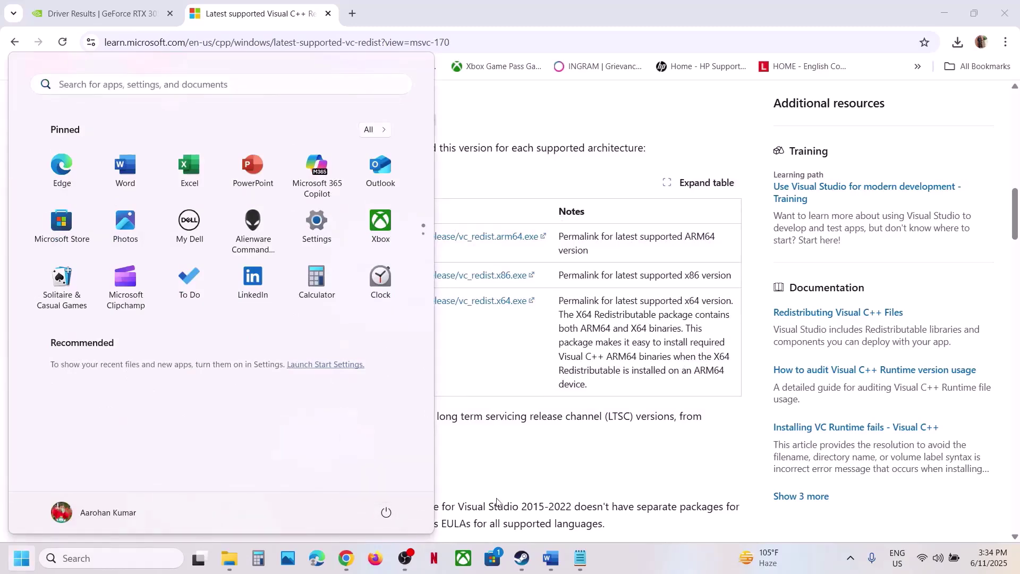
- Return to the Word document and highlight the Step 10 text "Update Windows to the latest version"
{"action": "left_click", "coordinate": [521, 557]}
{"action": "left_click", "coordinate": [550, 558]}
{"action": "scroll", "coordinate": [343, 333], "scroll_direction": "down", "scroll_amount": 2}
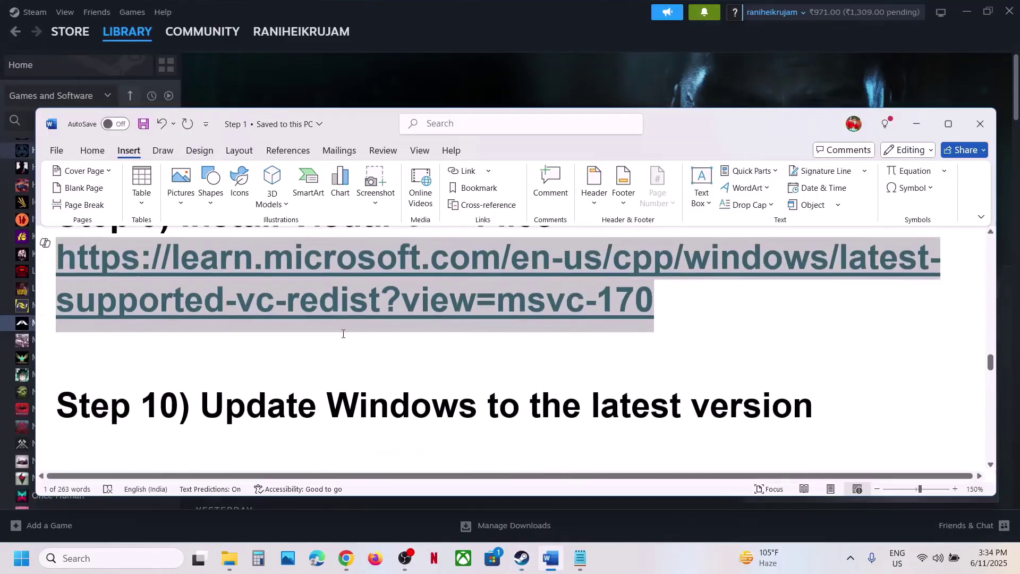
{"action": "scroll", "coordinate": [344, 334], "scroll_direction": "down", "scroll_amount": 1}
{"action": "left_click_drag", "start_coordinate": [200, 355], "coordinate": [815, 356]}
- Open Windows Settings and go to the Windows Update page
{"action": "left_click", "coordinate": [581, 19]}
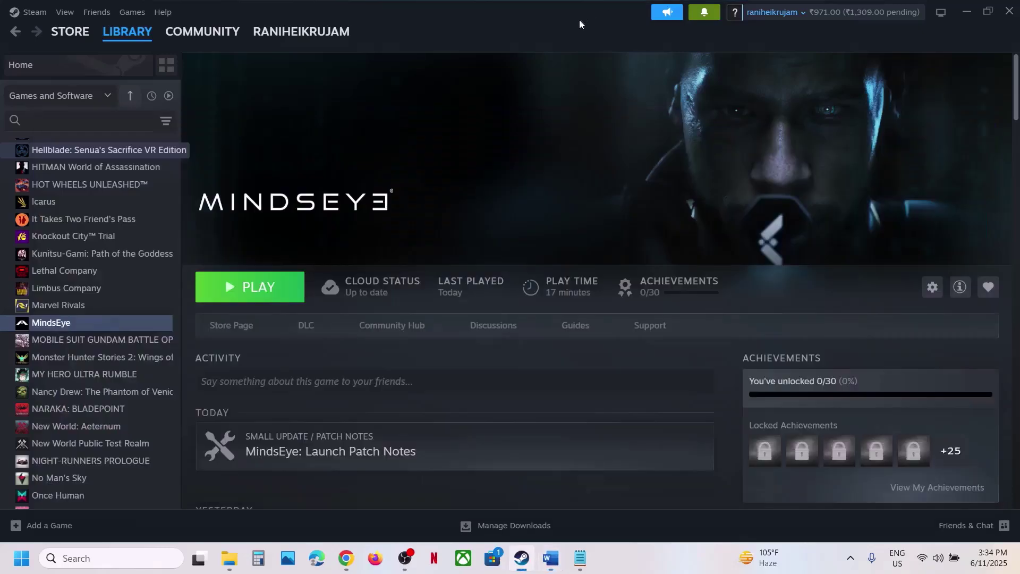
{"action": "key", "text": "super+i"}
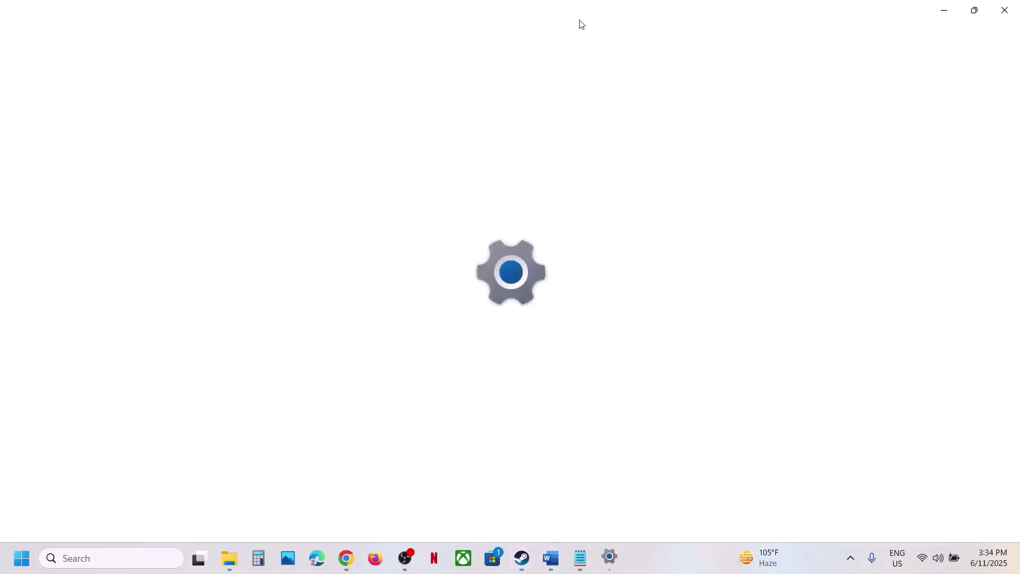
{"action": "left_click", "coordinate": [75, 436]}
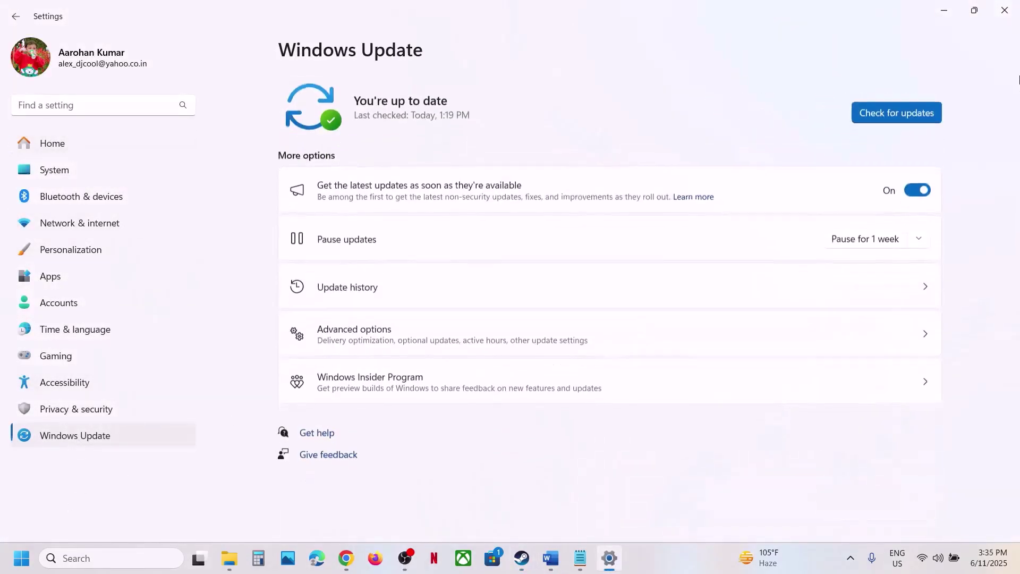
- Check for Windows updates, then view the Start menu's power options containing Restart and close them
{"action": "left_click", "coordinate": [897, 112]}
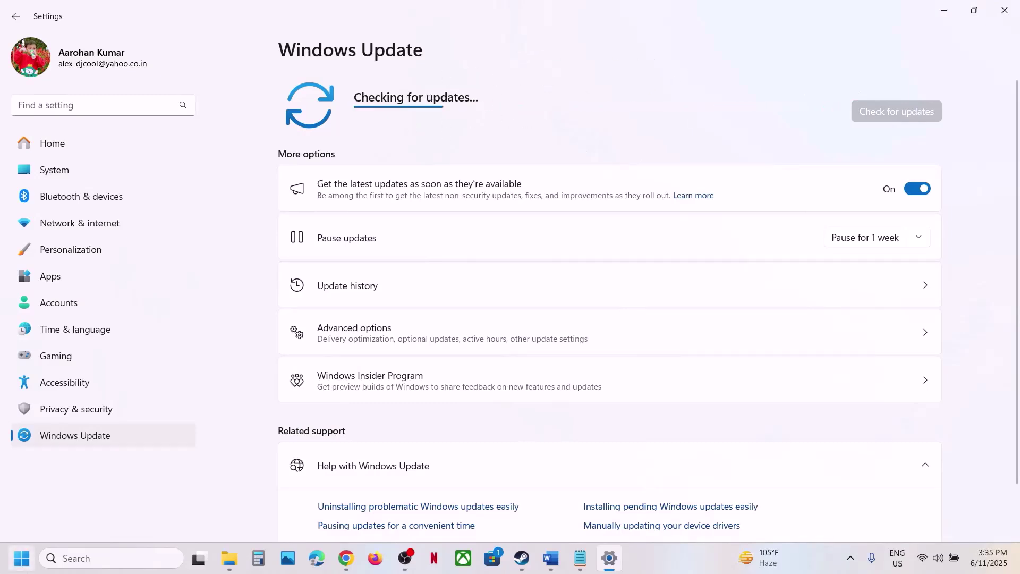
{"action": "key", "text": "super"}
{"action": "left_click", "coordinate": [387, 512]}
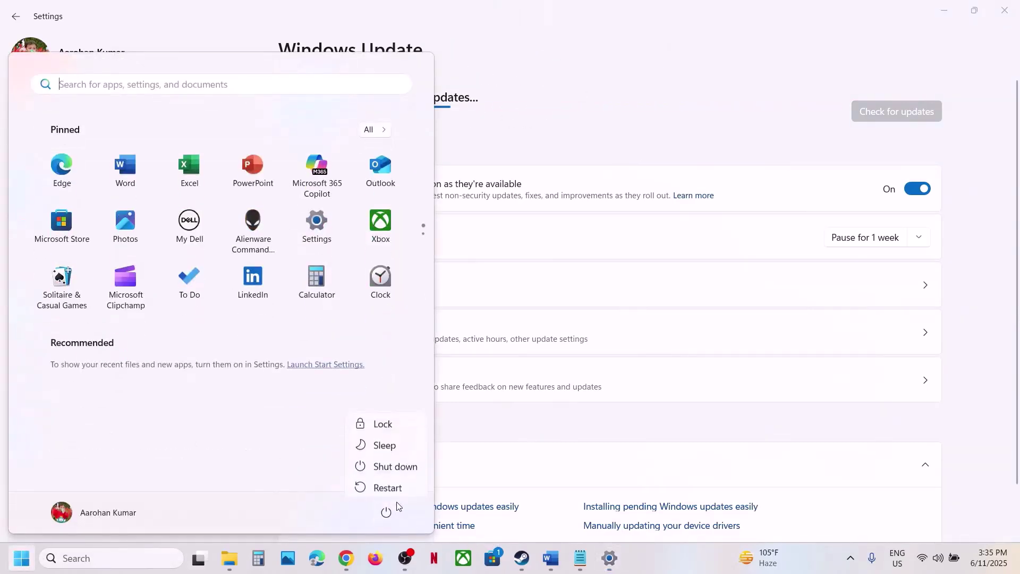
{"action": "key", "text": "Escape"}
{"action": "key", "text": "Escape"}
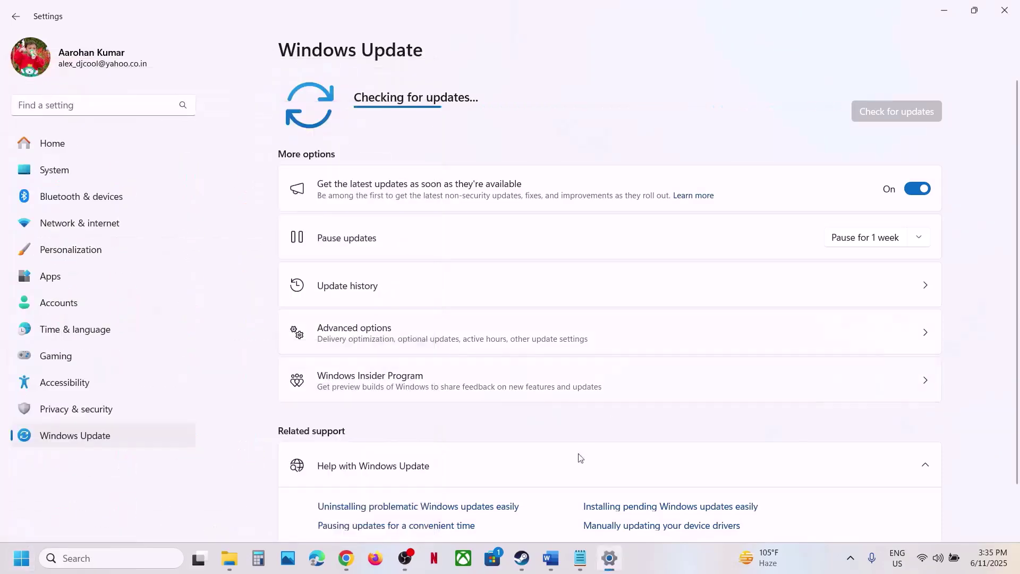
- Return to the Word document, highlight "Do not overclock" and "set it to default" in Step 11, and maximize the window
{"action": "left_click", "coordinate": [522, 558]}
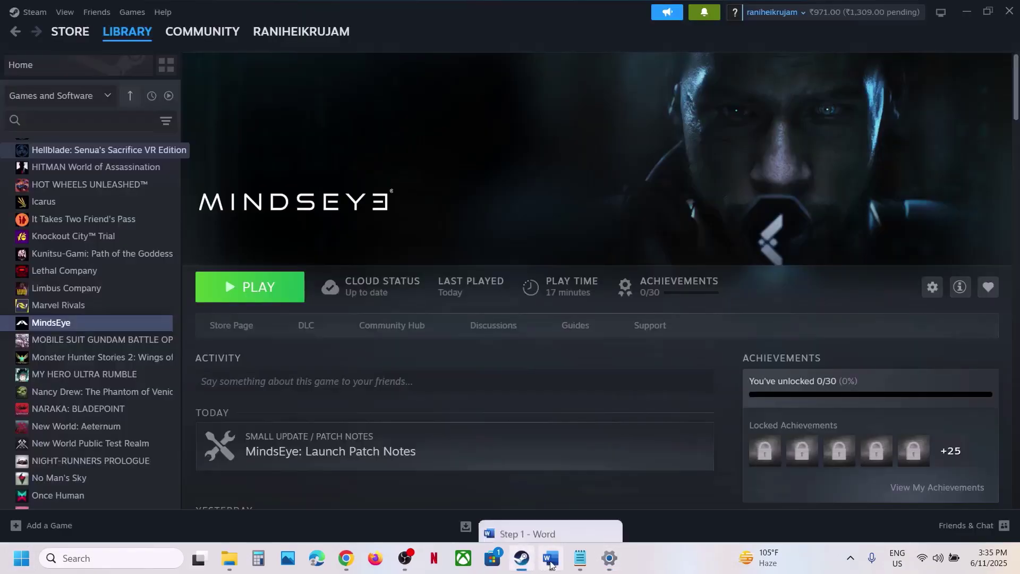
{"action": "left_click", "coordinate": [550, 558]}
{"action": "scroll", "coordinate": [435, 337], "scroll_direction": "down", "scroll_amount": 1}
{"action": "scroll", "coordinate": [434, 337], "scroll_direction": "down", "scroll_amount": 2}
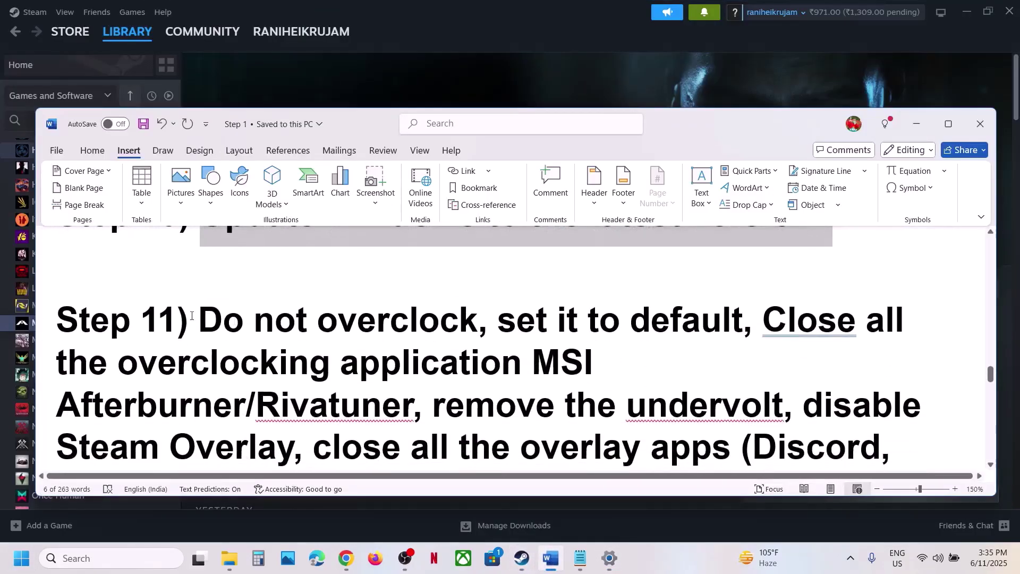
{"action": "left_click_drag", "start_coordinate": [202, 322], "coordinate": [408, 327]}
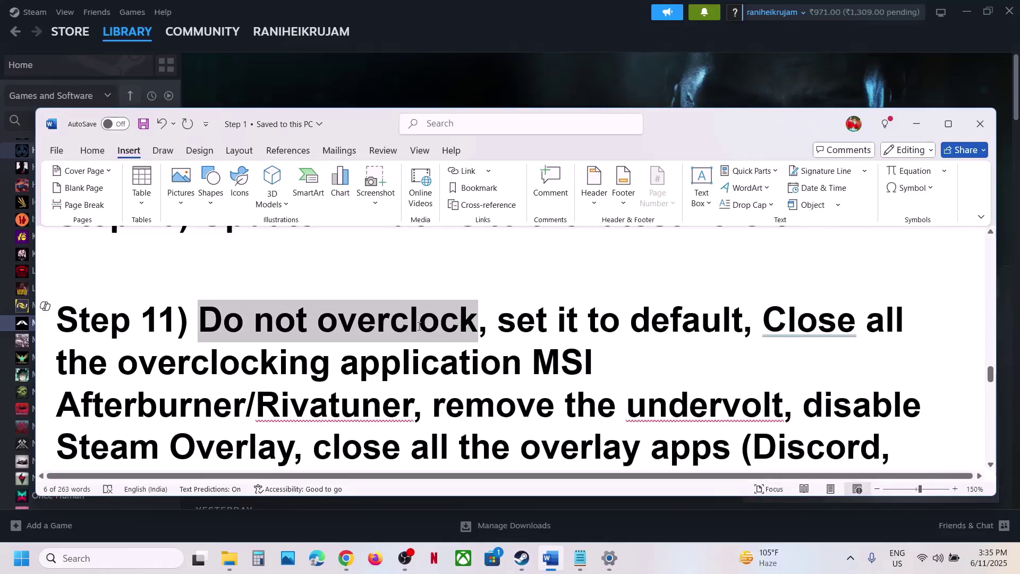
{"action": "left_click_drag", "start_coordinate": [500, 322], "coordinate": [736, 330]}
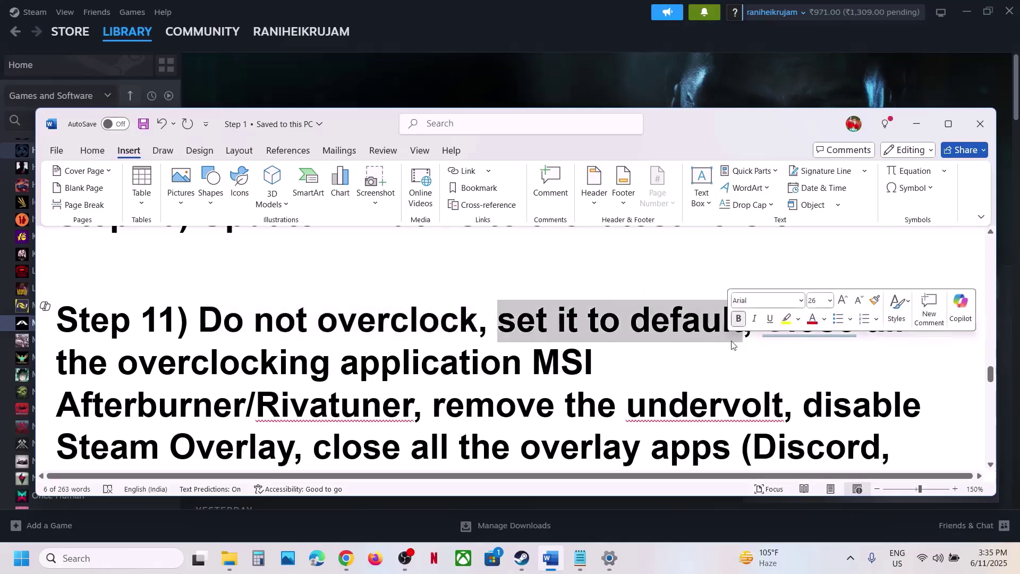
{"action": "left_click", "coordinate": [765, 359]}
{"action": "left_click", "coordinate": [949, 123]}
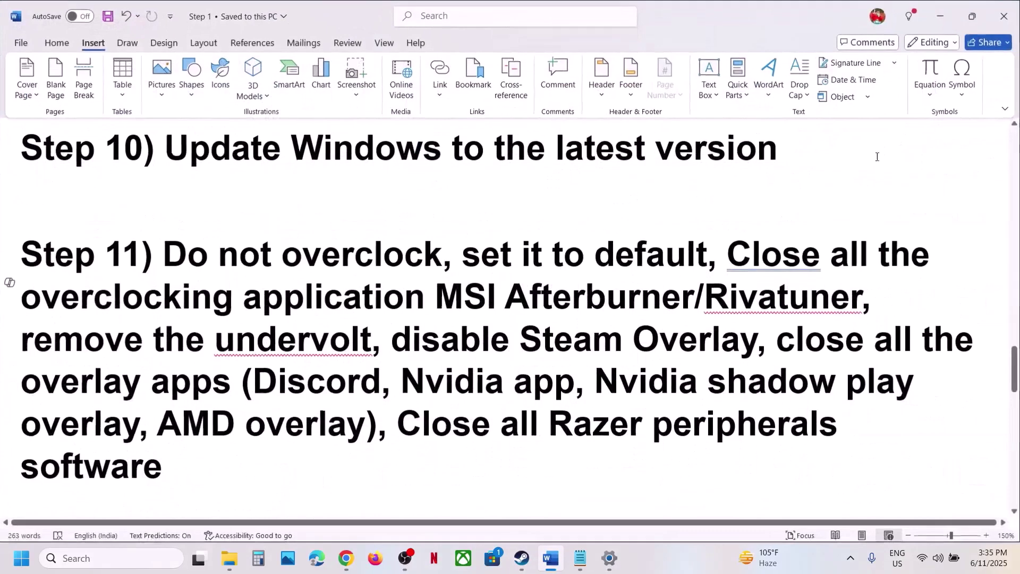
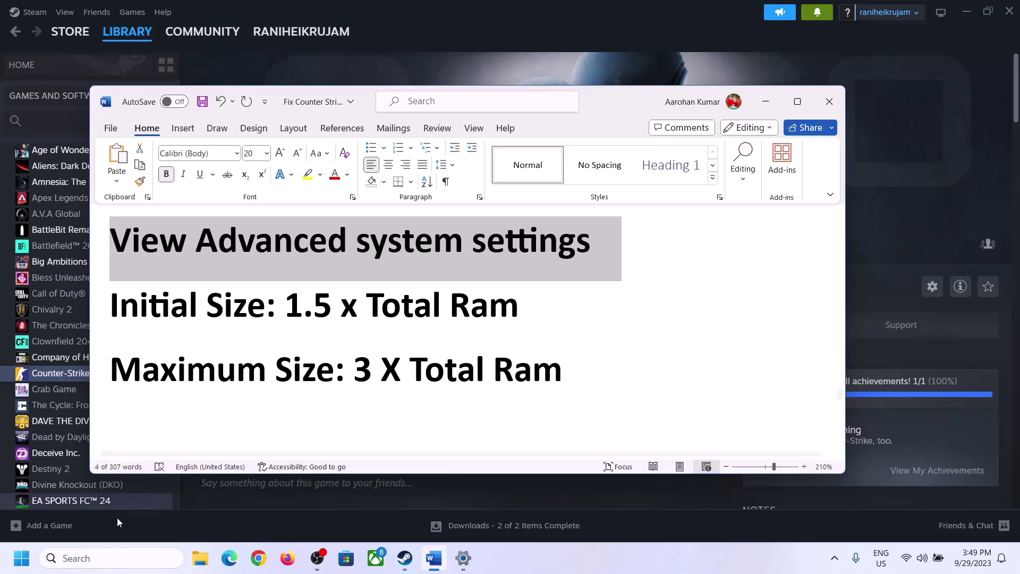
- Open the Virtual Memory settings through View advanced system settings, turn off automatic paging file management and select a custom size for drive C:
{"action": "left_click", "coordinate": [106, 558]}
{"action": "type", "text": "Advanced system settings"}
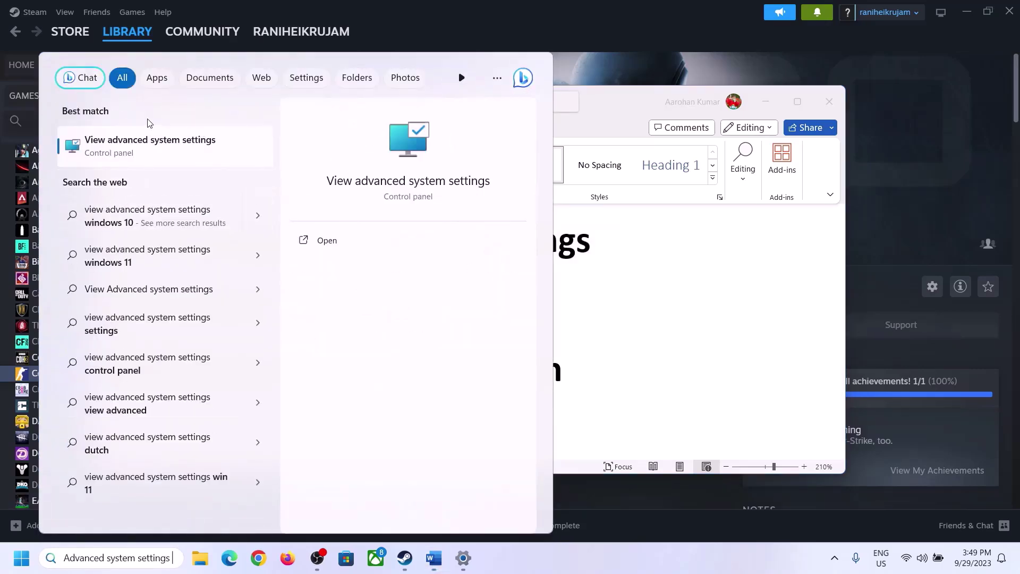
{"action": "left_click", "coordinate": [143, 153]}
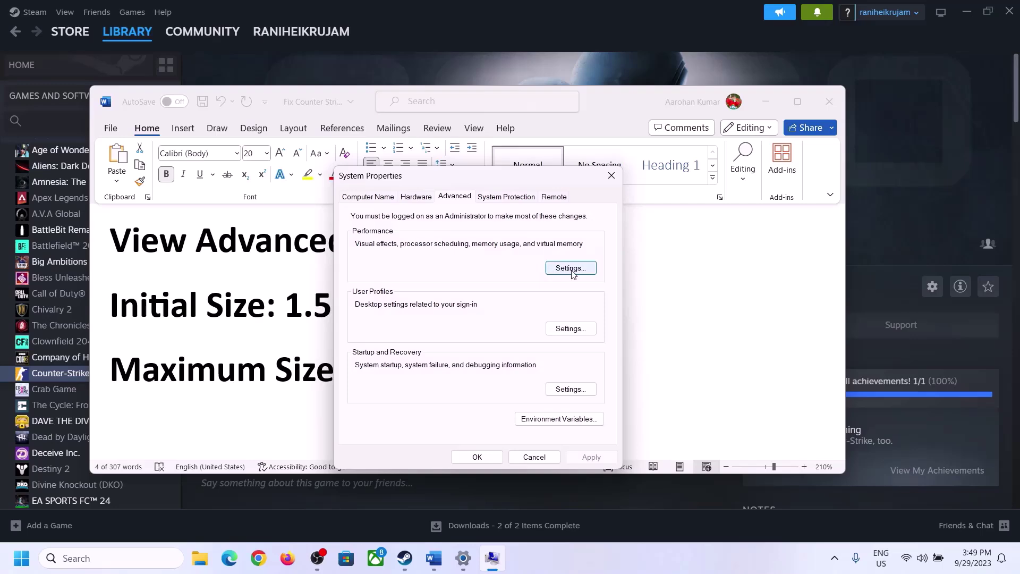
{"action": "left_click", "coordinate": [573, 273]}
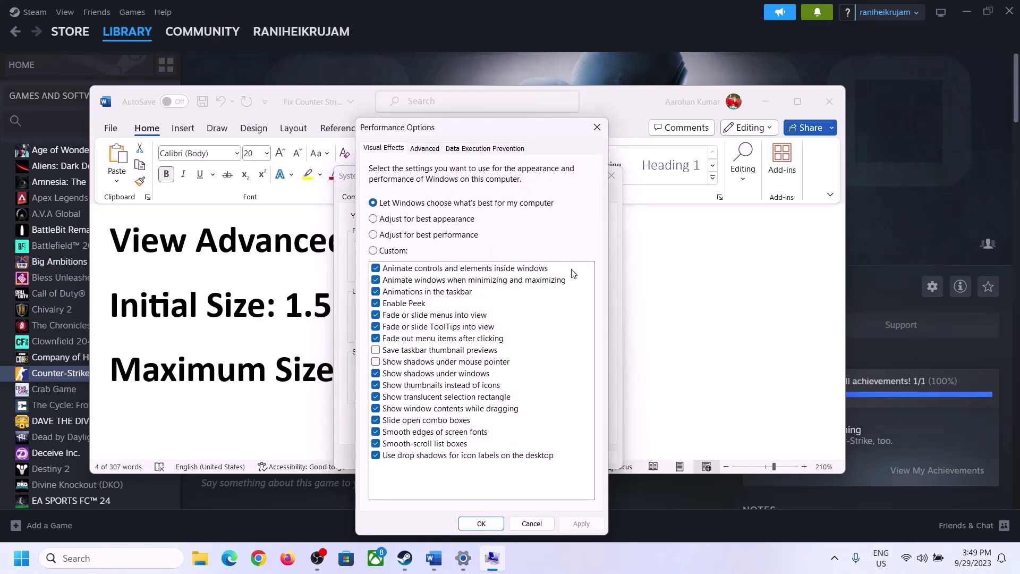
{"action": "left_click", "coordinate": [431, 152]}
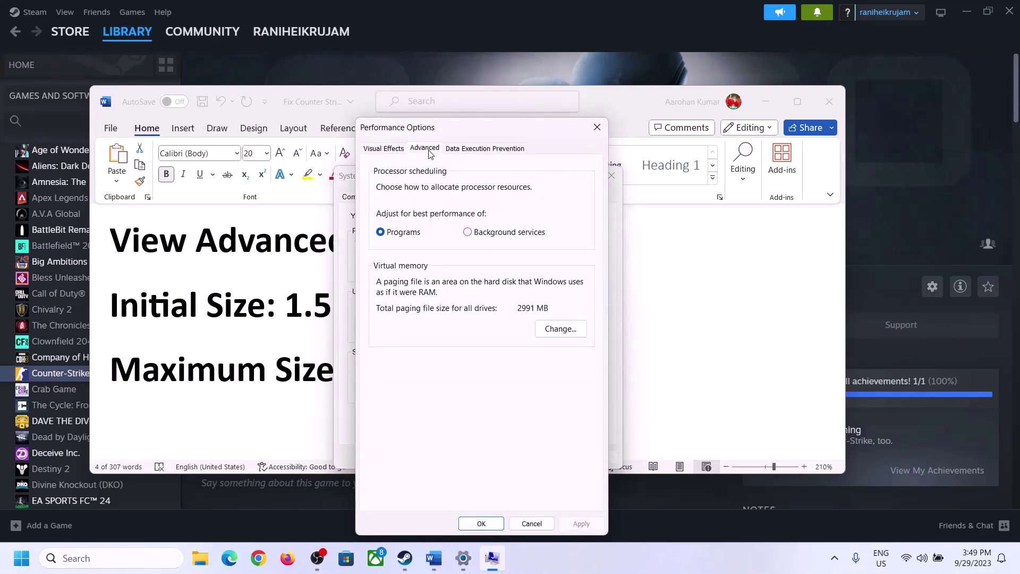
{"action": "left_click", "coordinate": [563, 330]}
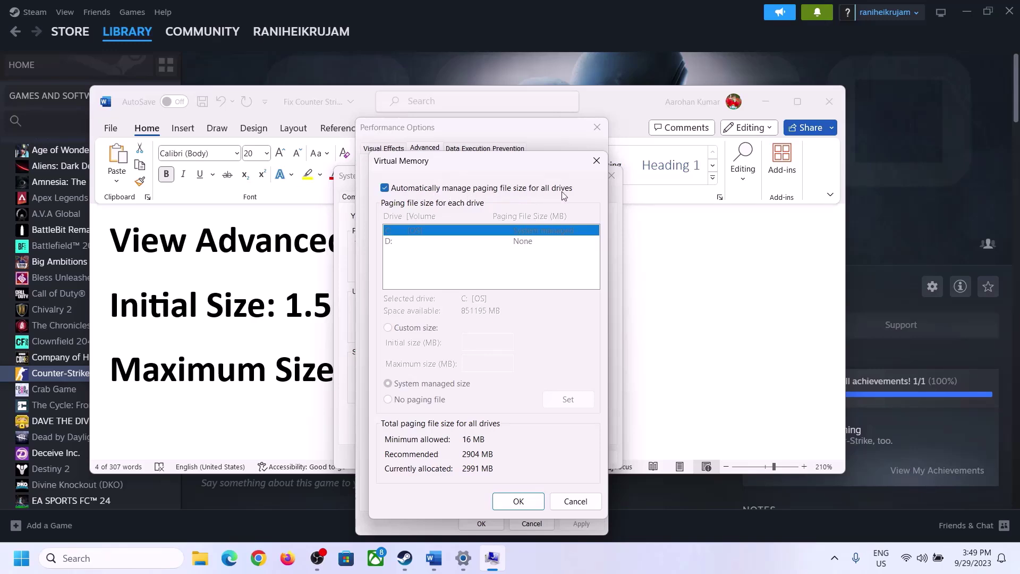
{"action": "left_click", "coordinate": [384, 188]}
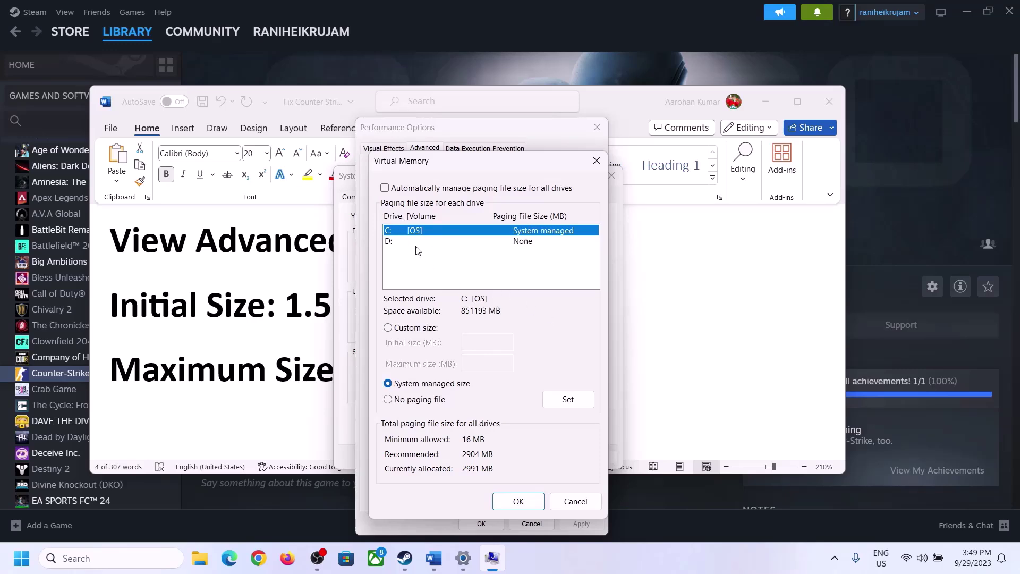
{"action": "left_click", "coordinate": [389, 329]}
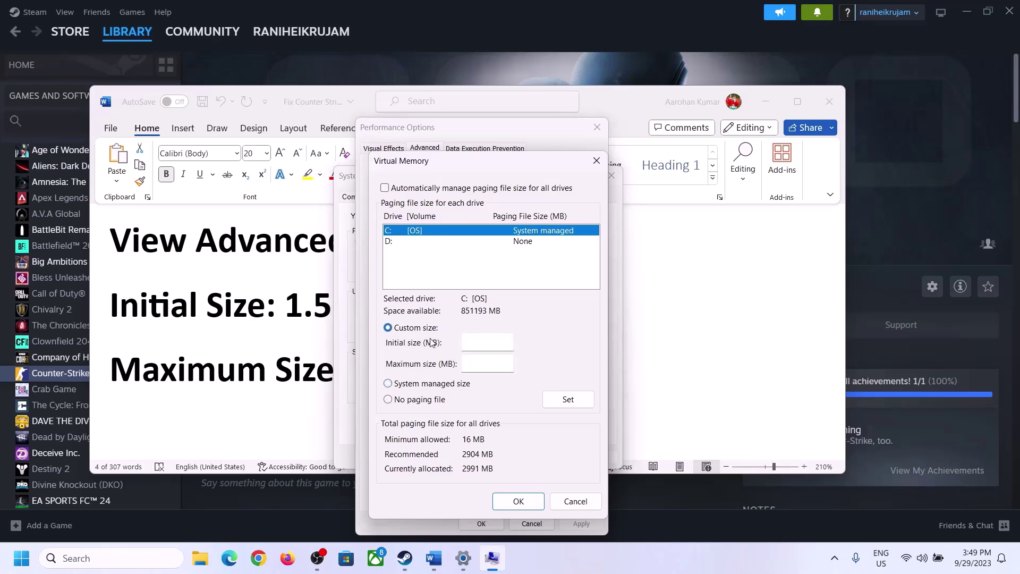
- Highlight the initial size rule "1.5 x Total Ram" in the Word document and the installed RAM amount on the System About page
{"action": "left_click", "coordinate": [280, 315]}
{"action": "left_click_drag", "start_coordinate": [314, 305], "coordinate": [526, 311]}
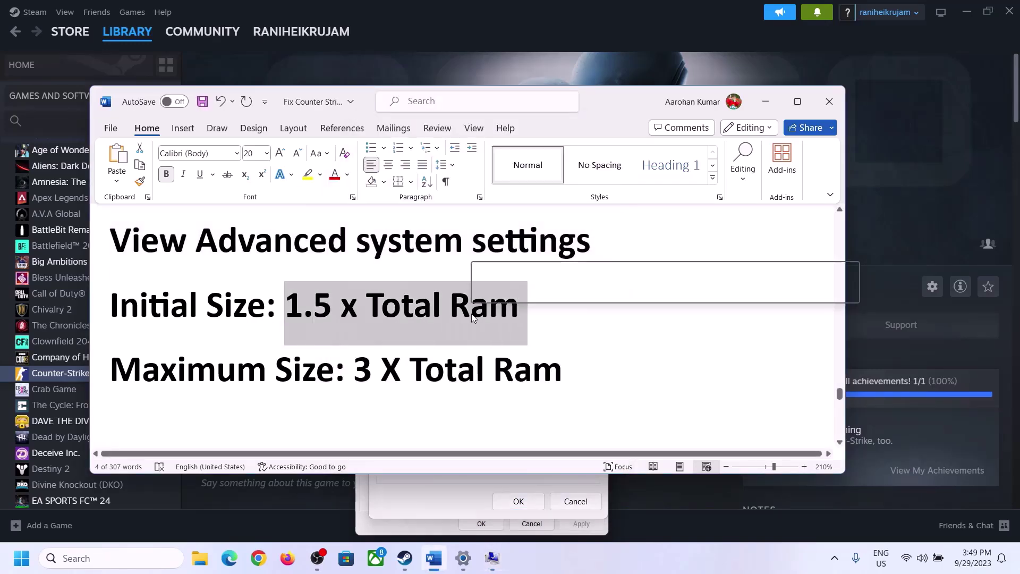
{"action": "left_click", "coordinate": [464, 561]}
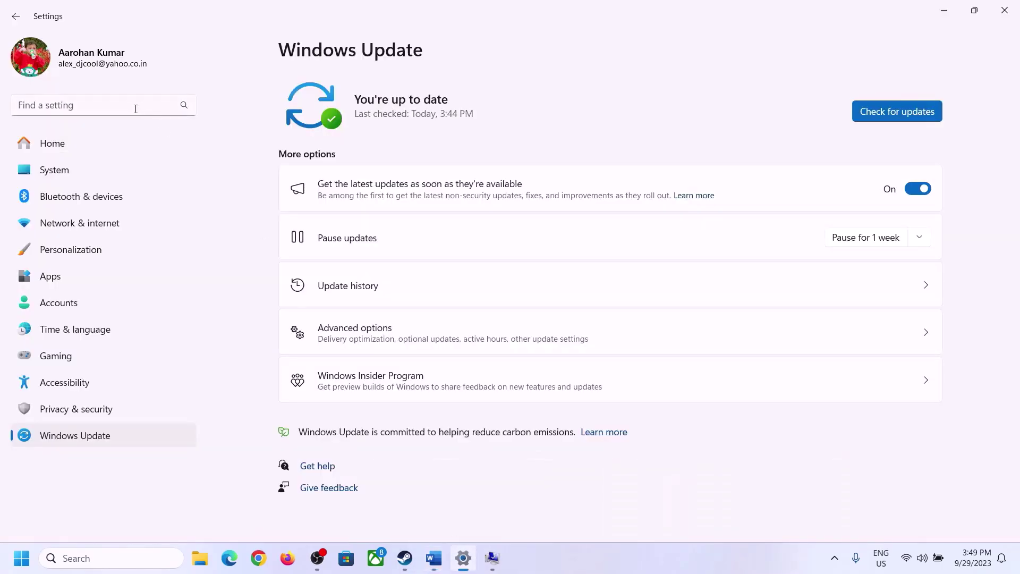
{"action": "left_click", "coordinate": [45, 178]}
{"action": "scroll", "coordinate": [336, 505], "scroll_direction": "down", "scroll_amount": 10}
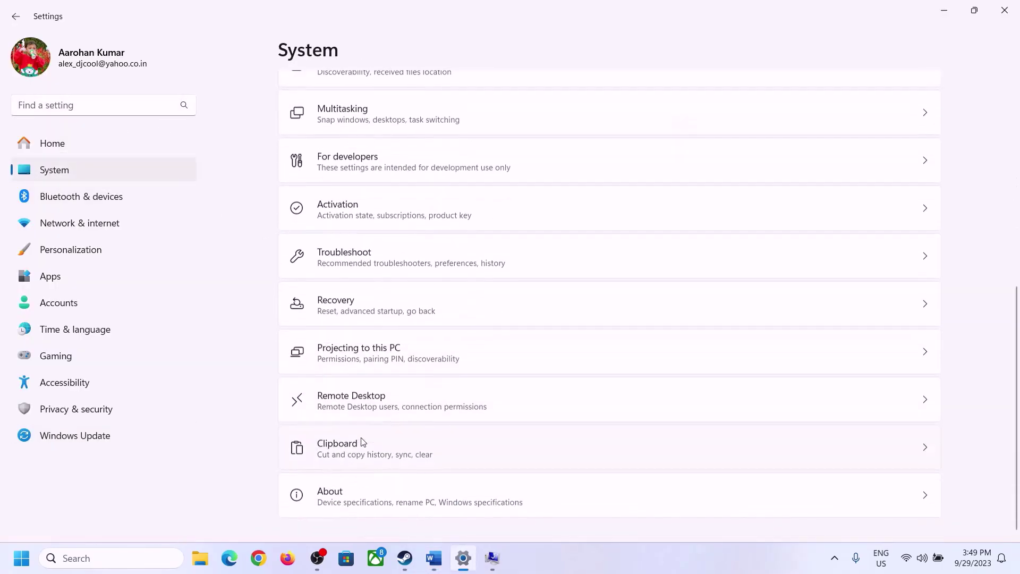
{"action": "left_click", "coordinate": [336, 505]}
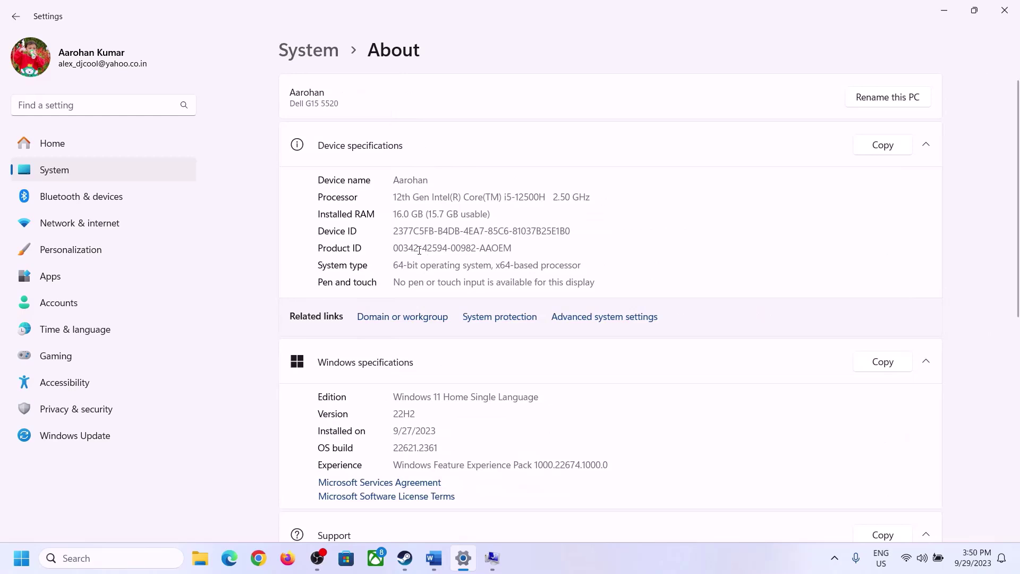
{"action": "left_click_drag", "start_coordinate": [402, 213], "coordinate": [388, 215]}
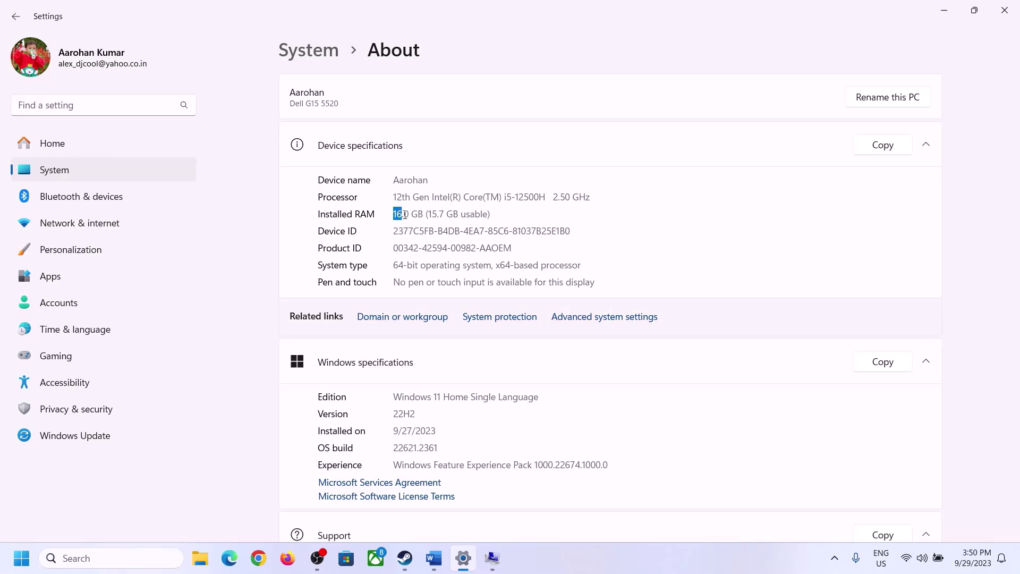
{"action": "left_click", "coordinate": [410, 216]}
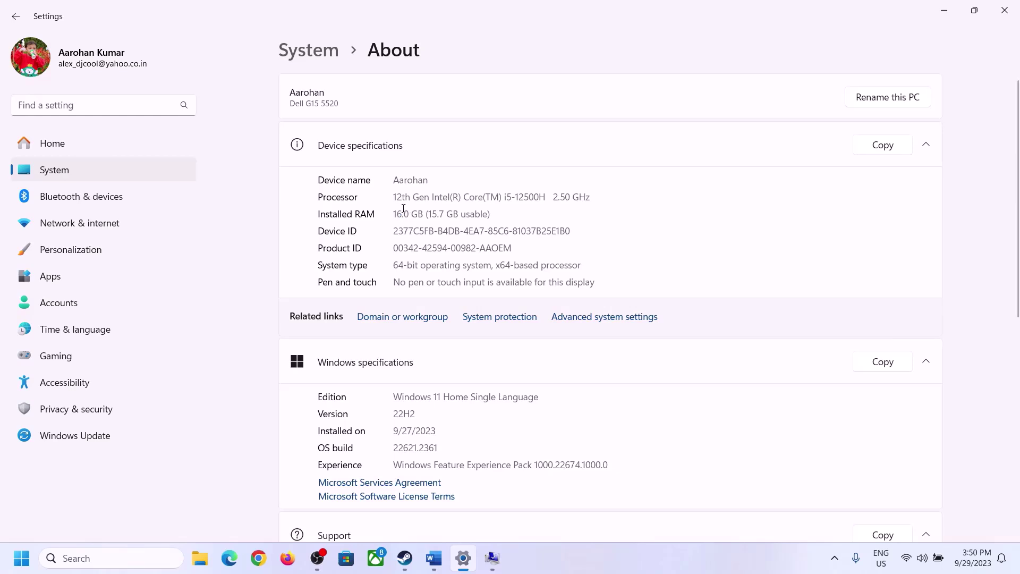
{"action": "left_click_drag", "start_coordinate": [403, 208], "coordinate": [389, 208]}
- Bring back the Virtual Memory dialog, launch Calculator with the Run command "calc", and place it beside the sizing rules in Word
{"action": "left_click", "coordinate": [492, 559]}
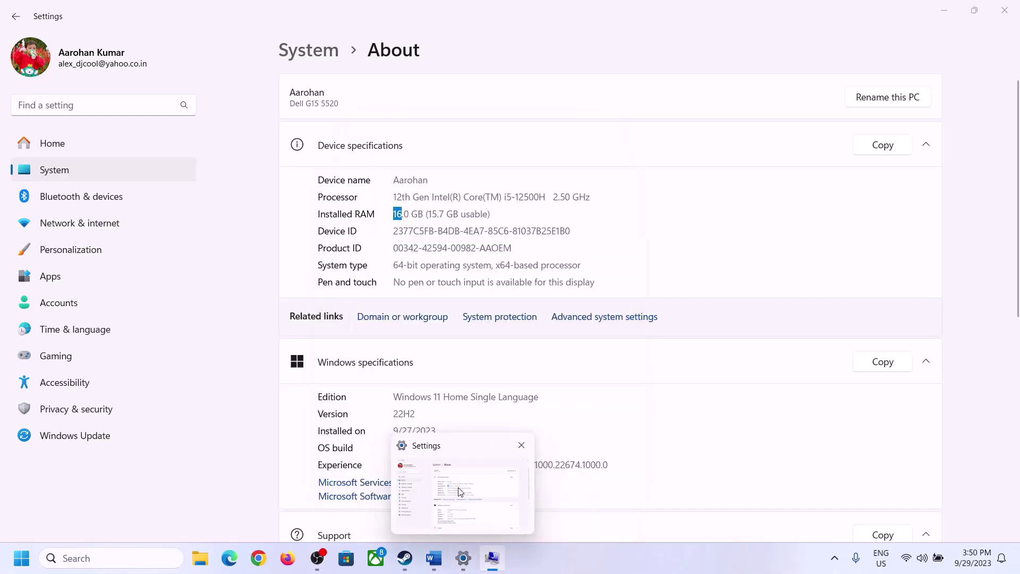
{"action": "key", "text": "super+r"}
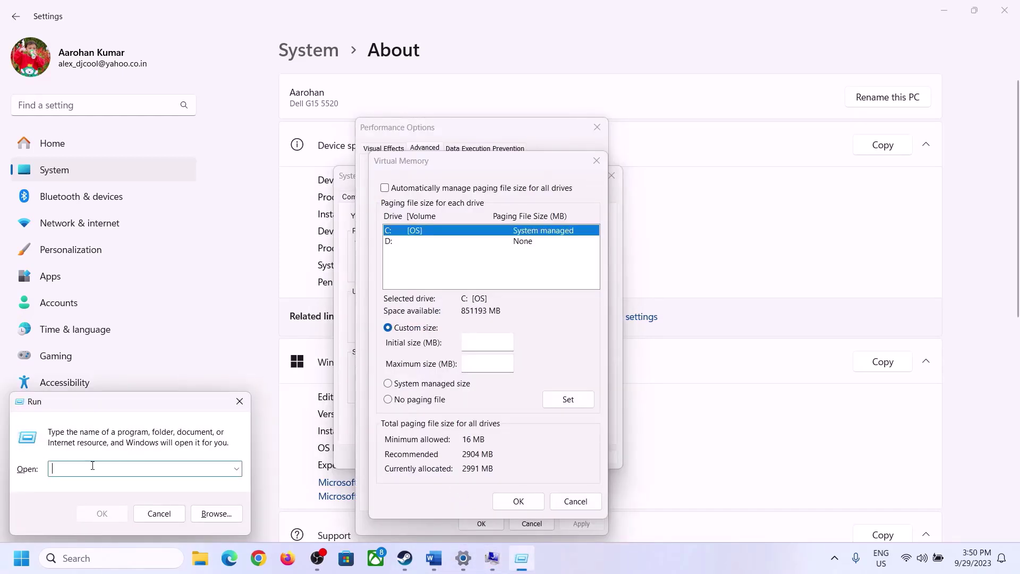
{"action": "type", "text": "calc"}
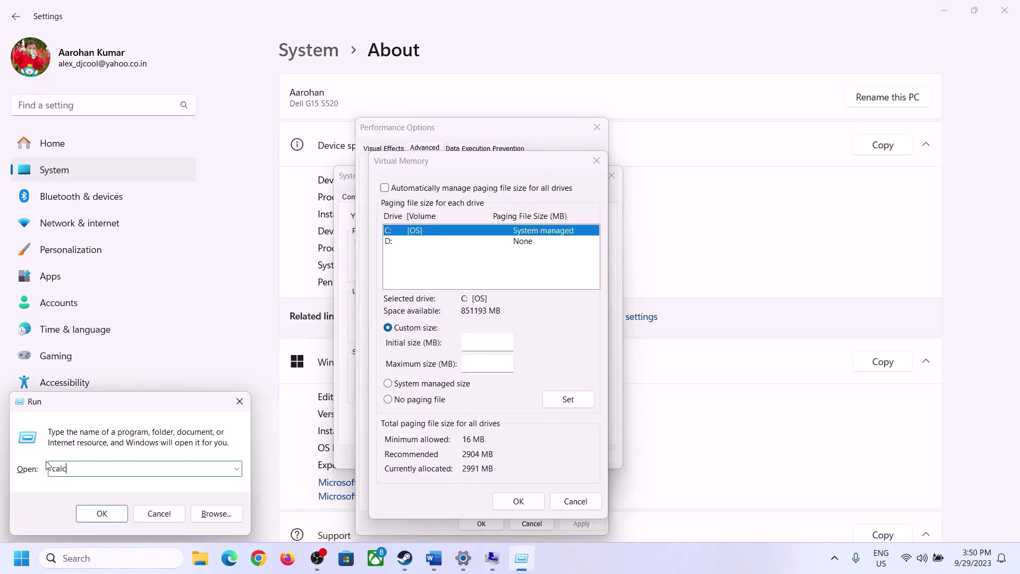
{"action": "left_click", "coordinate": [101, 514]}
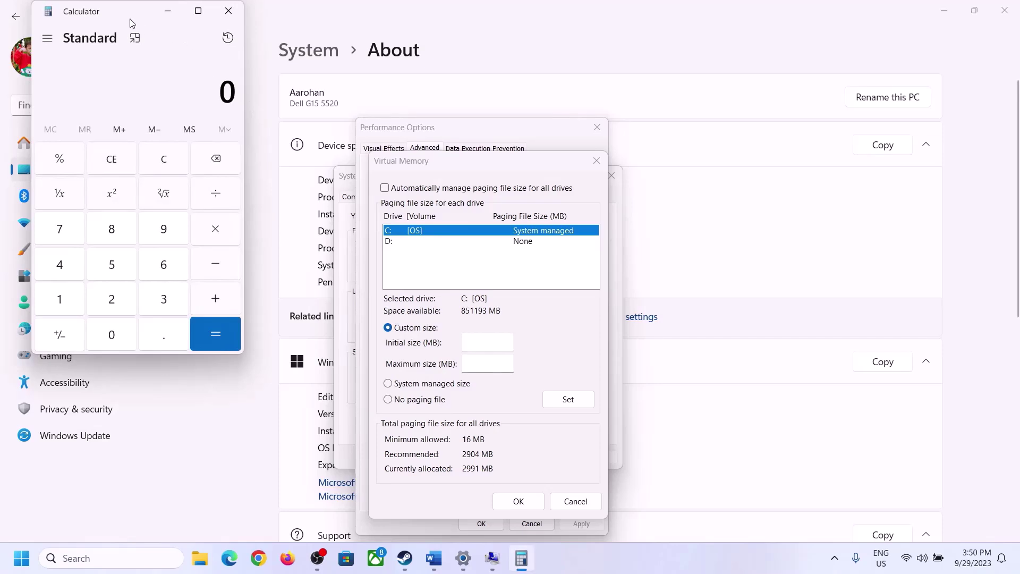
{"action": "left_click_drag", "start_coordinate": [131, 22], "coordinate": [749, 178]}
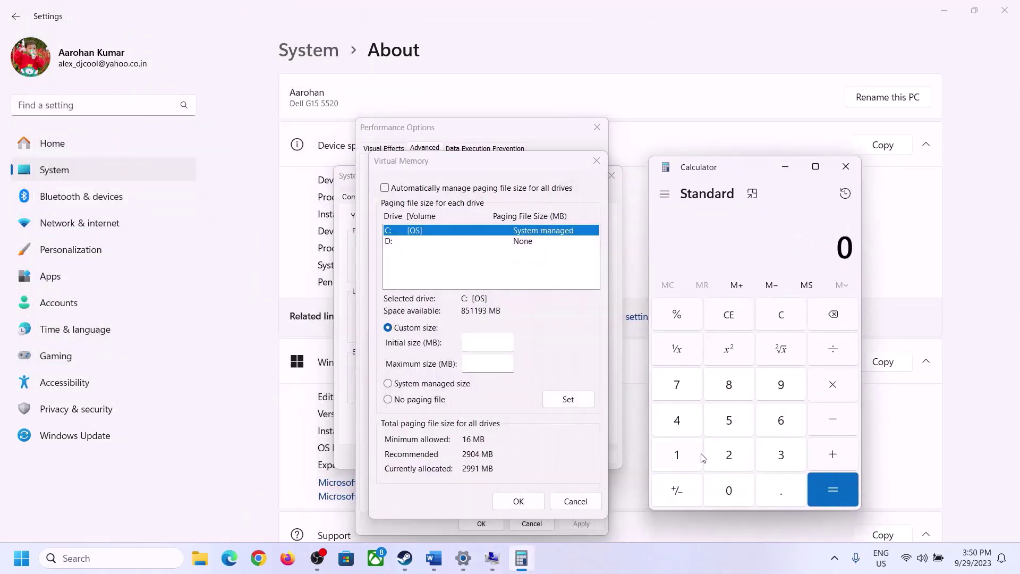
{"action": "left_click", "coordinate": [433, 562]}
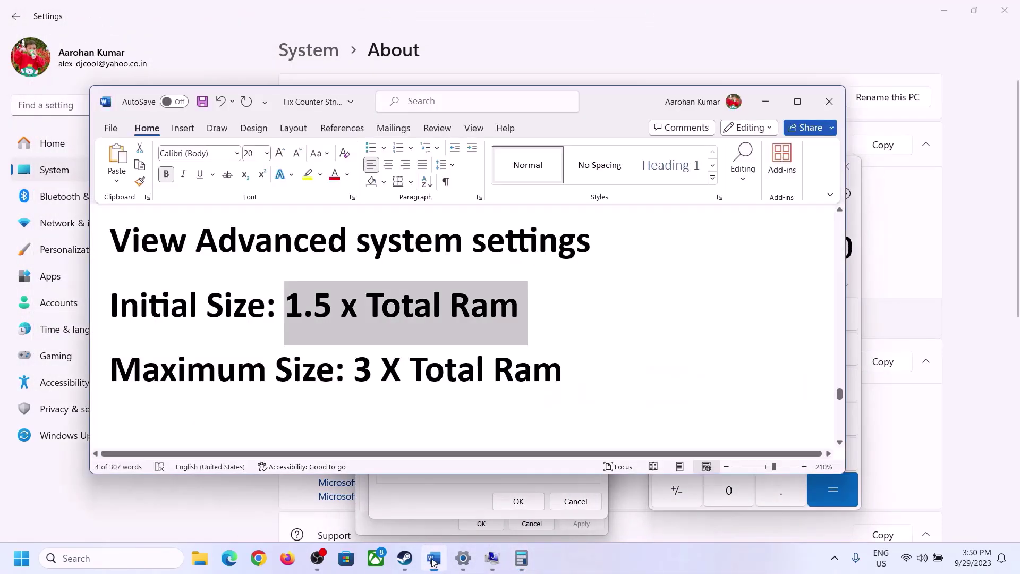
{"action": "left_click", "coordinate": [523, 558]}
{"action": "left_click", "coordinate": [677, 455]}
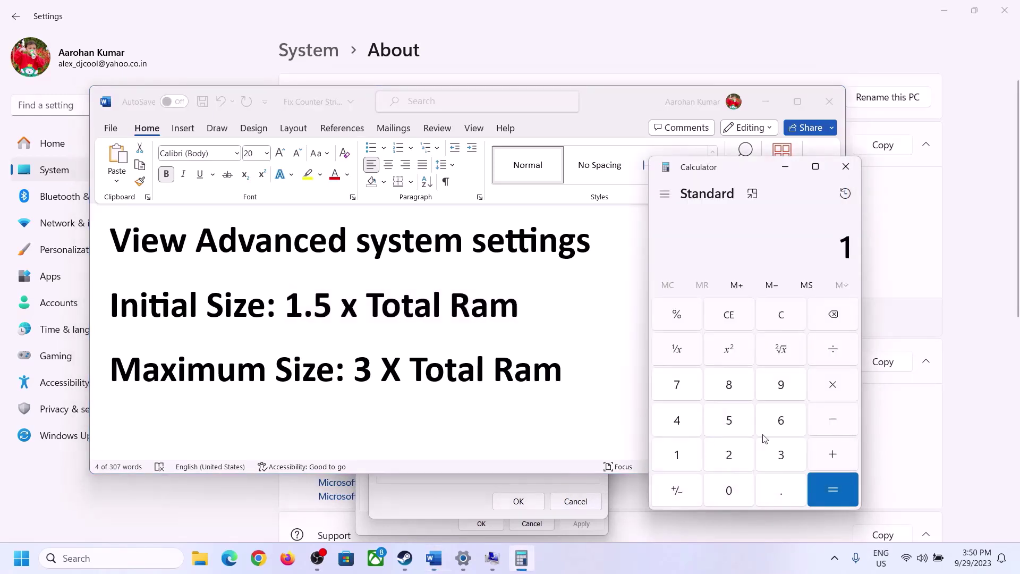
{"action": "left_click", "coordinate": [778, 428]}
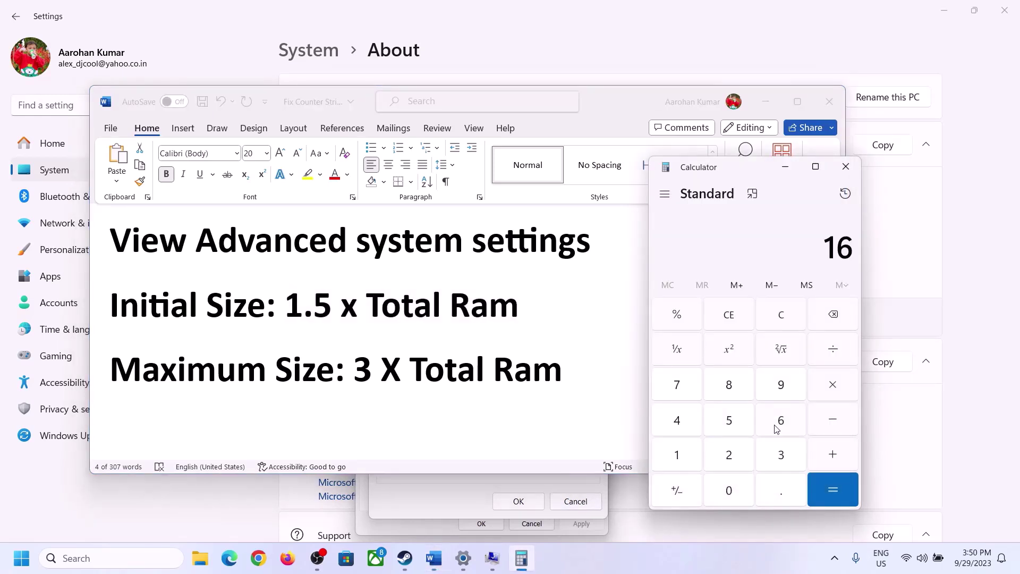
{"action": "left_click", "coordinate": [783, 325]}
- Convert the 16 GB of RAM to megabytes in Calculator by computing 16 × 1024
{"action": "left_click", "coordinate": [685, 456]}
{"action": "left_click", "coordinate": [766, 426]}
{"action": "left_click", "coordinate": [833, 392]}
{"action": "left_click", "coordinate": [677, 460]}
{"action": "left_click", "coordinate": [730, 494]}
{"action": "left_click", "coordinate": [729, 455]}
{"action": "left_click", "coordinate": [684, 423]}
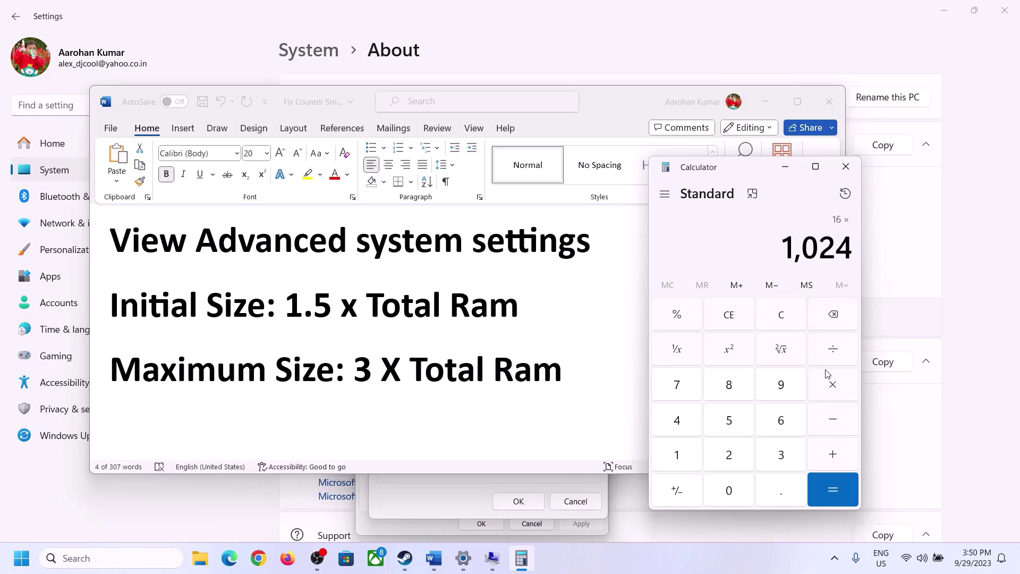
{"action": "left_click", "coordinate": [832, 490]}
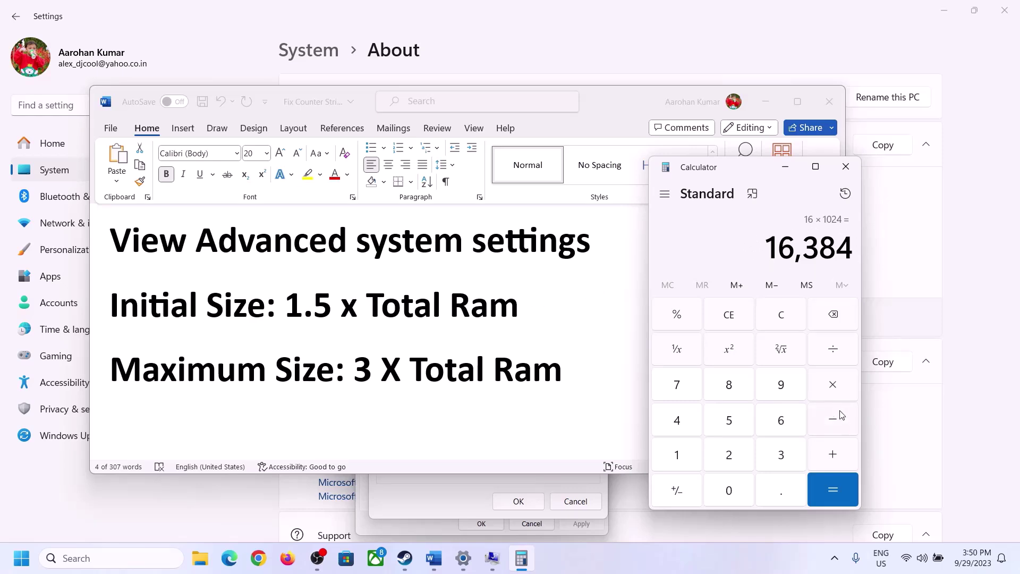
- Multiply the RAM size in megabytes by 1.5 to calculate the initial paging file size
{"action": "left_click", "coordinate": [834, 386]}
{"action": "left_click", "coordinate": [680, 457]}
{"action": "left_click", "coordinate": [778, 489]}
{"action": "left_click", "coordinate": [736, 425]}
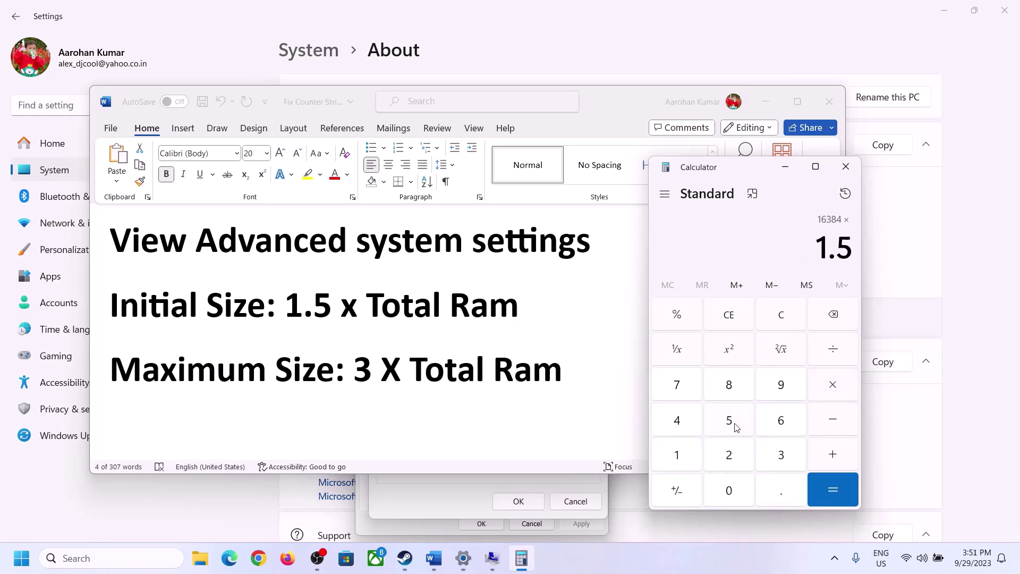
{"action": "left_click", "coordinate": [831, 482]}
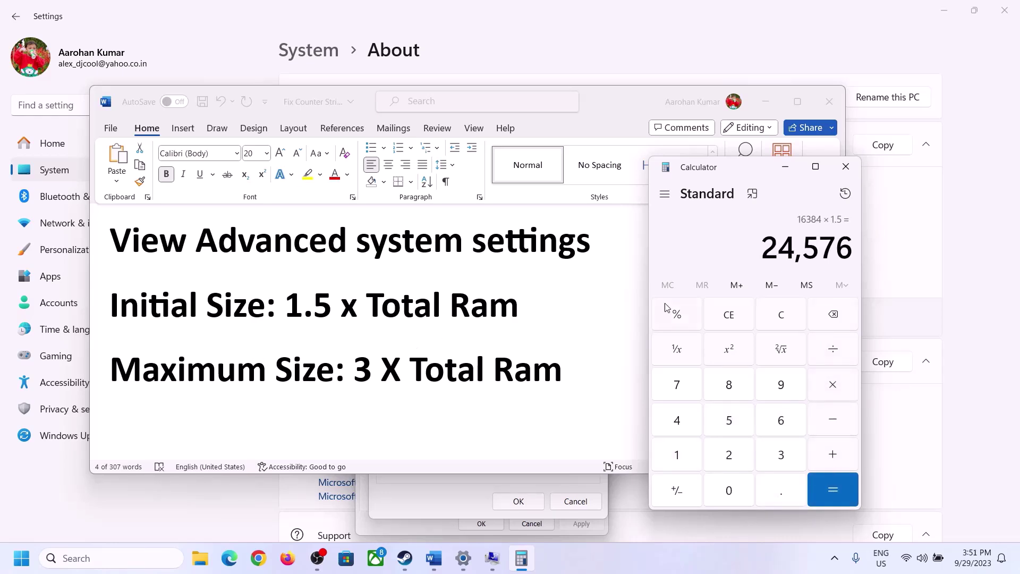
- Bring back the Virtual Memory dialog and set the custom initial size for drive C: to 24576 MB
{"action": "left_click", "coordinate": [471, 479]}
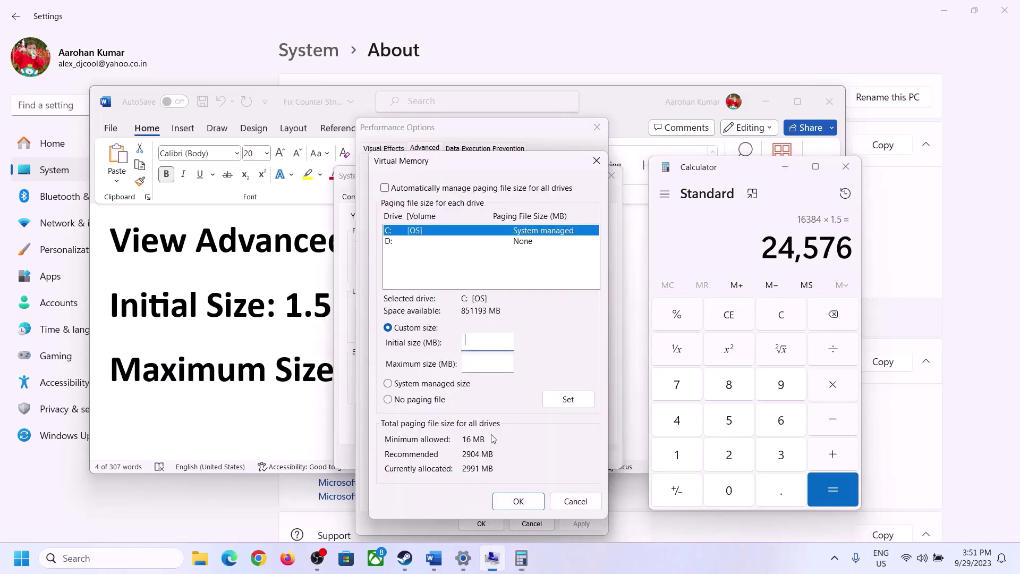
{"action": "left_click", "coordinate": [481, 342]}
{"action": "type", "text": "24576"}
{"action": "left_click", "coordinate": [510, 363]}
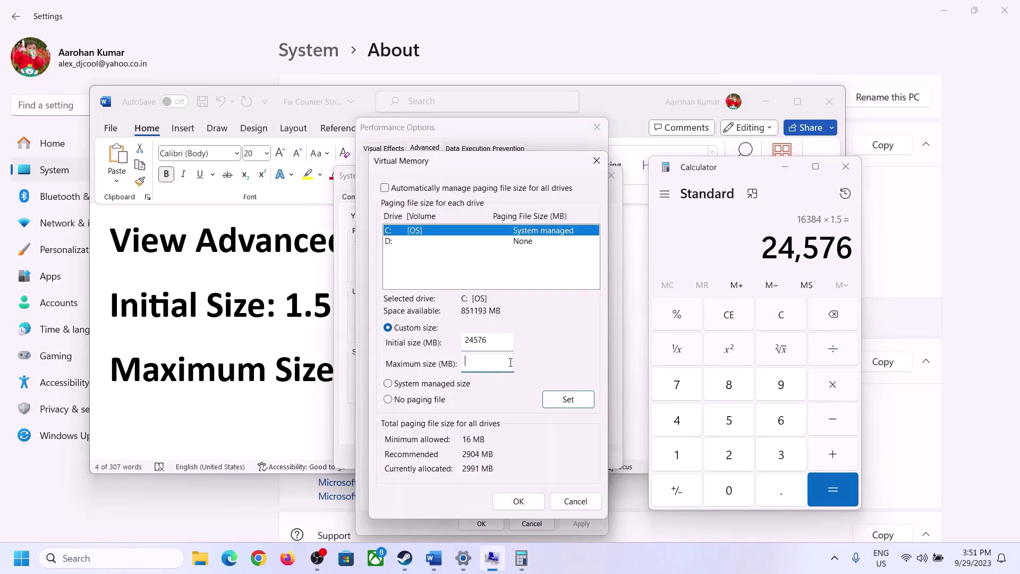
- Check the maximum size rule in the Word document and clear the previous result in Calculator
{"action": "left_click", "coordinate": [292, 375]}
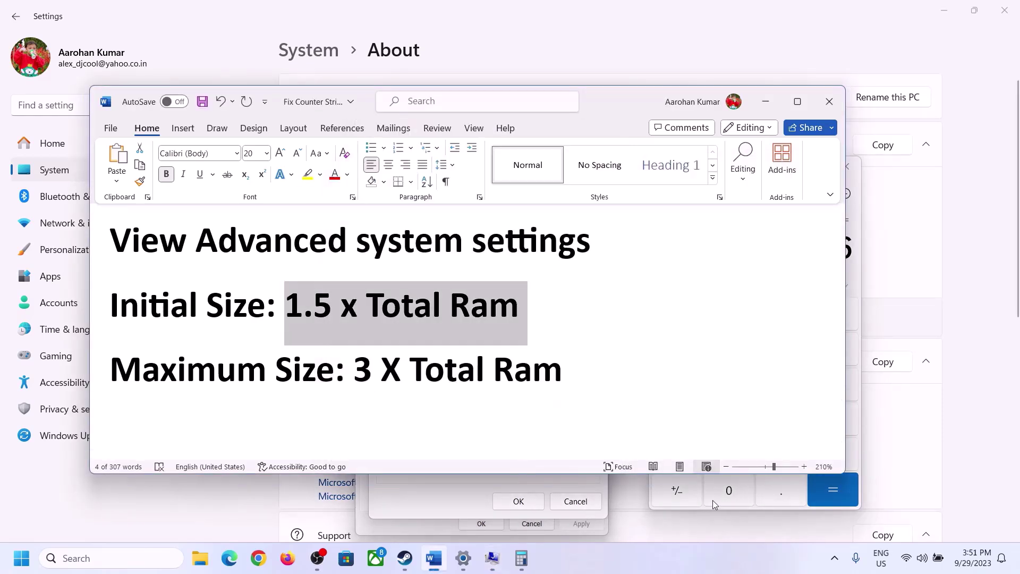
{"action": "left_click", "coordinate": [859, 280]}
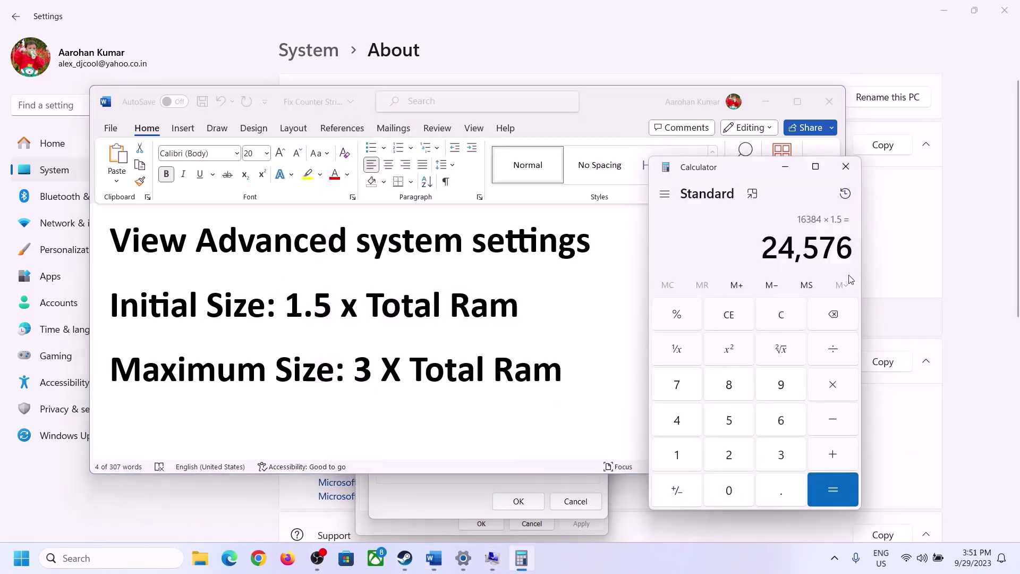
{"action": "left_click", "coordinate": [791, 314]}
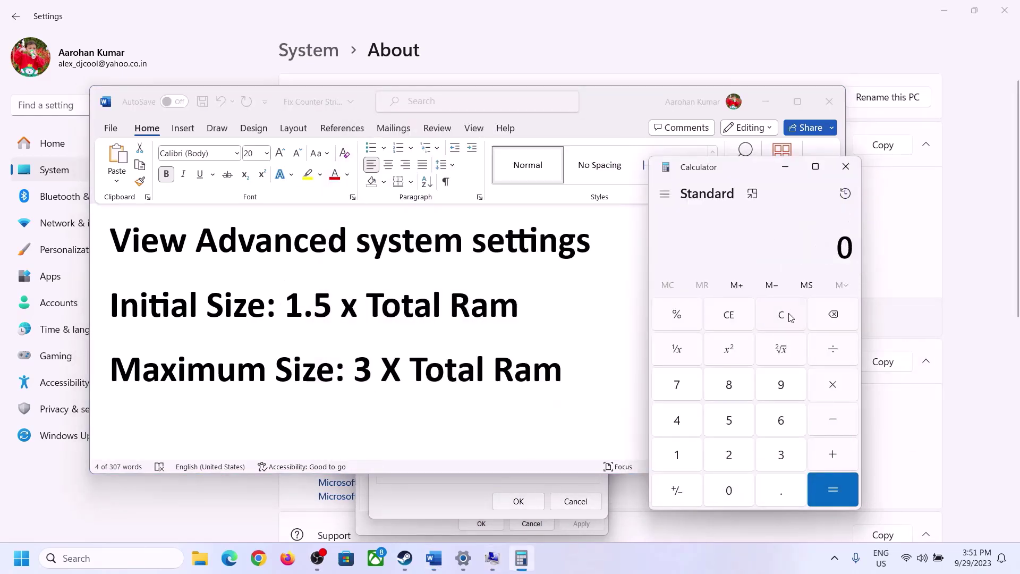
- Check the installed RAM on the System About page and convert it to megabytes in Calculator by computing 16 × 1024
{"action": "left_click", "coordinate": [464, 558]}
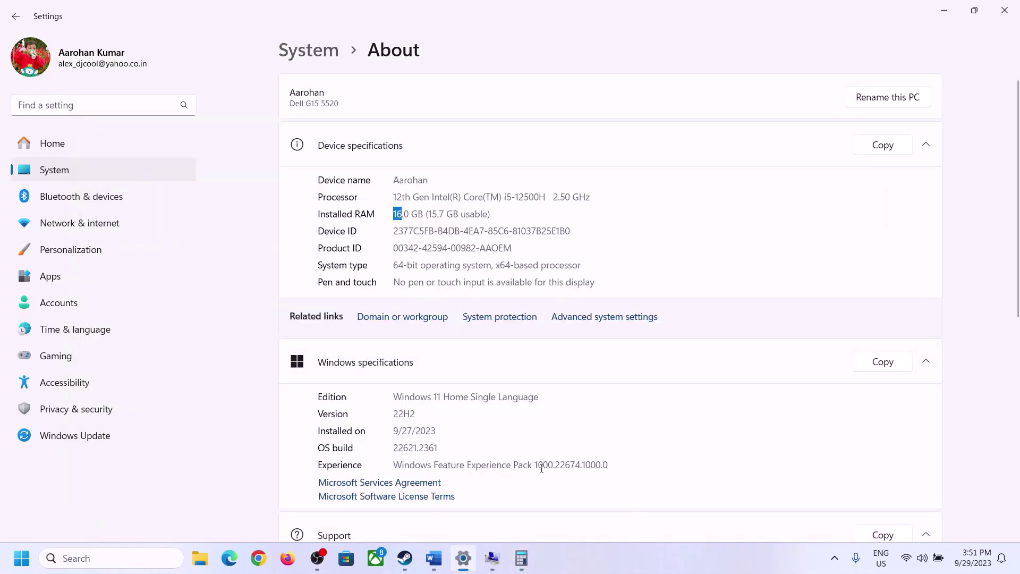
{"action": "left_click", "coordinate": [522, 558]}
{"action": "left_click", "coordinate": [685, 452]}
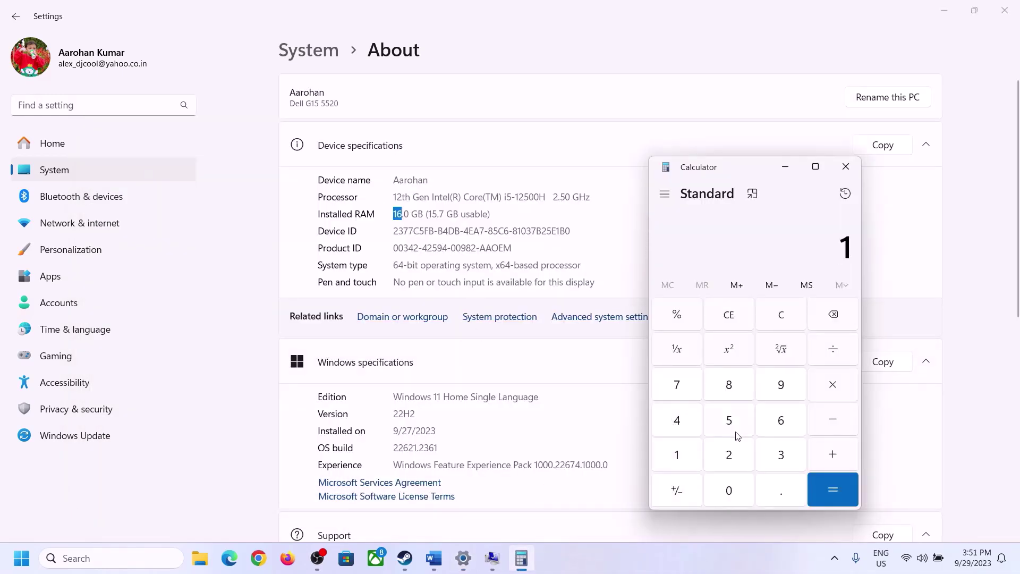
{"action": "left_click", "coordinate": [779, 422]}
{"action": "left_click", "coordinate": [829, 387]}
{"action": "left_click", "coordinate": [686, 451]}
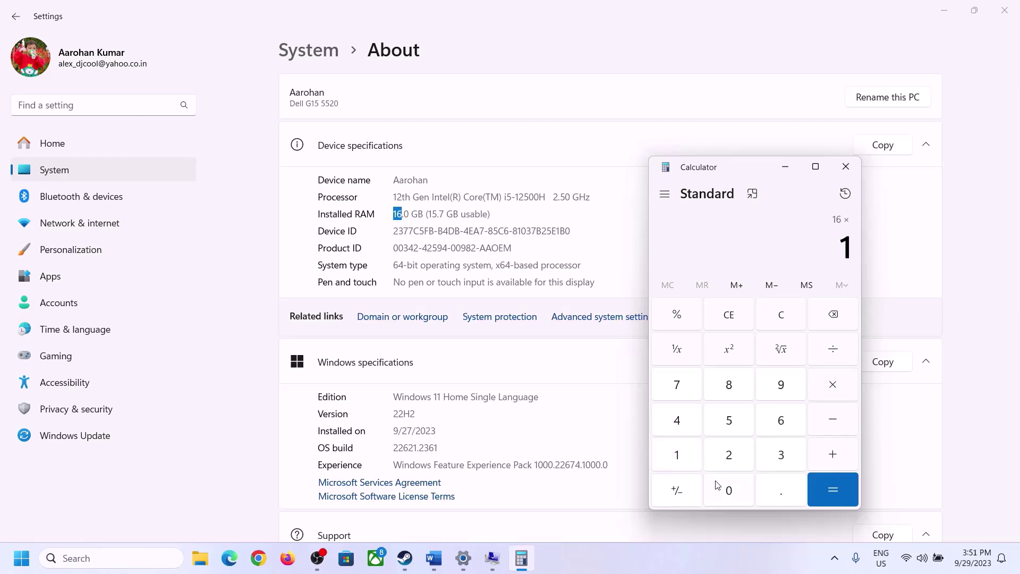
{"action": "left_click", "coordinate": [718, 485]}
{"action": "left_click", "coordinate": [726, 452]}
{"action": "left_click", "coordinate": [681, 424]}
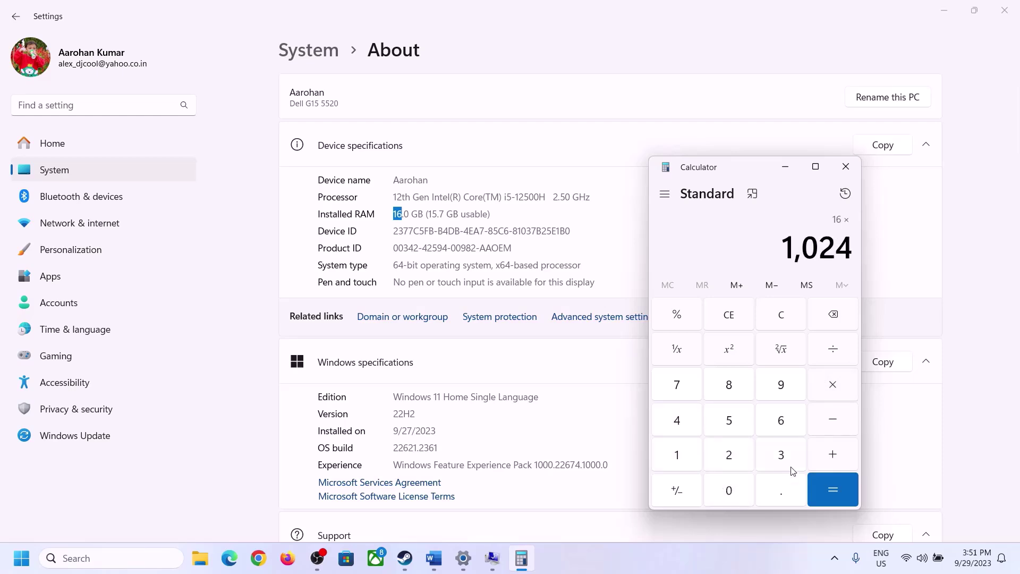
{"action": "left_click", "coordinate": [825, 497]}
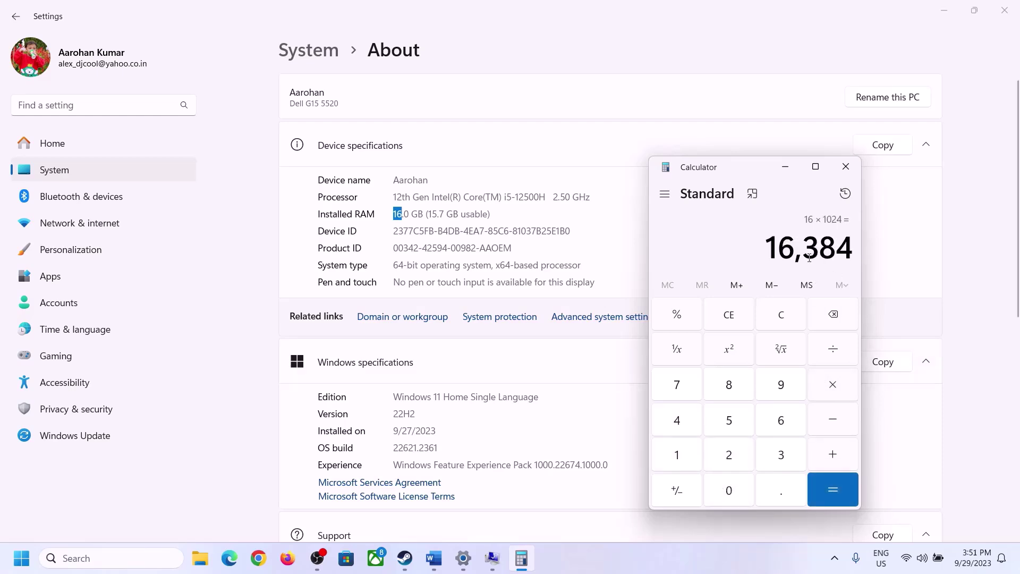
- Review the maximum size rule in Word again and multiply the RAM size in megabytes by 3 in Calculator
{"action": "left_click", "coordinate": [434, 558]}
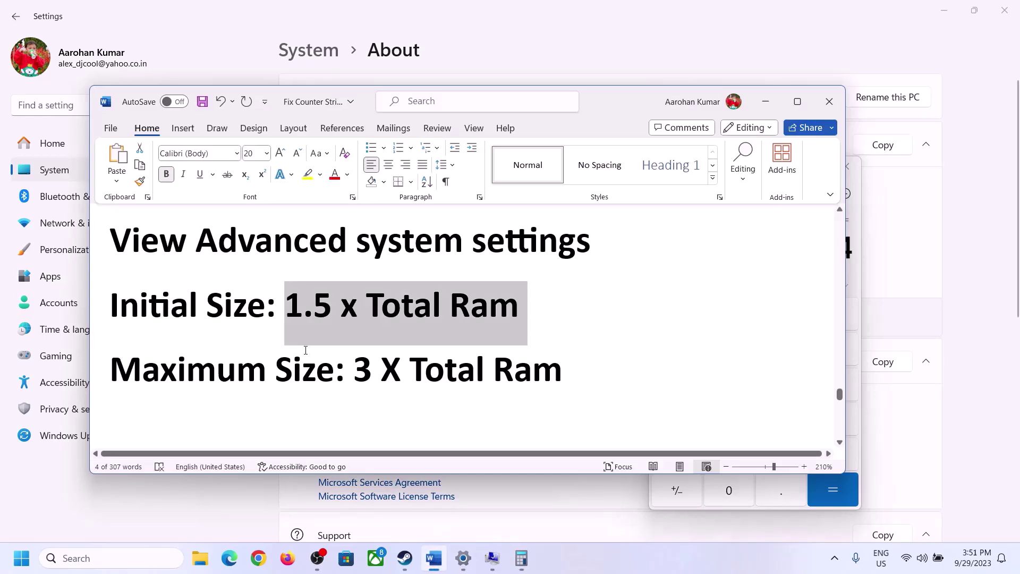
{"action": "left_click", "coordinate": [522, 558]}
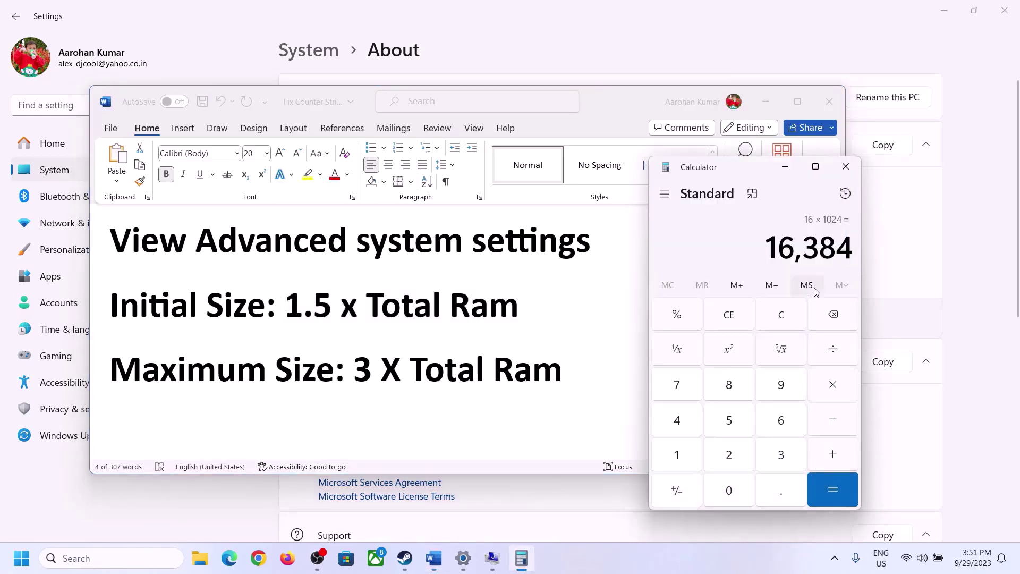
{"action": "left_click", "coordinate": [835, 392]}
{"action": "left_click", "coordinate": [766, 460]}
{"action": "left_click", "coordinate": [848, 491]}
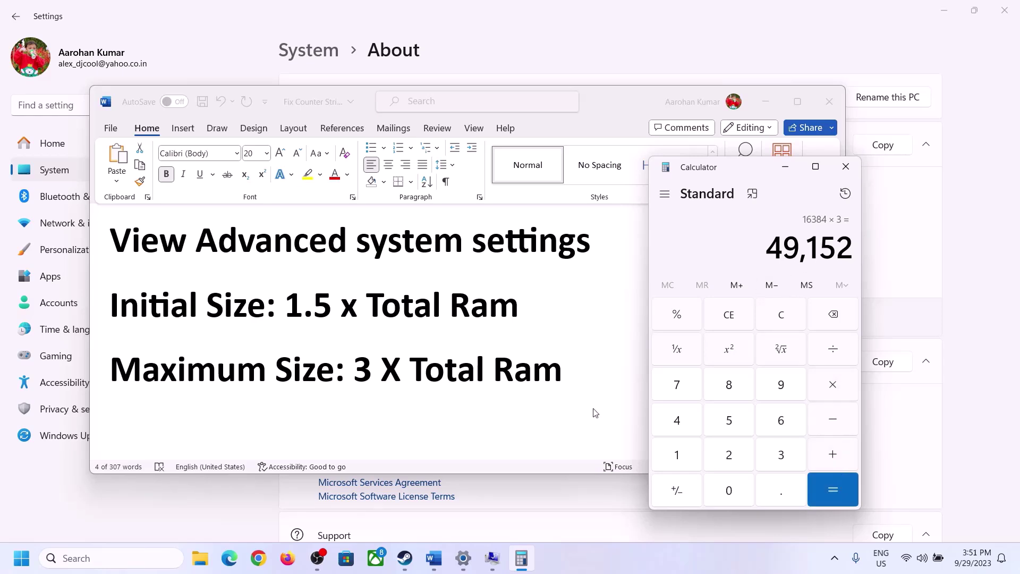
- Set the custom maximum size for drive C: to 49152 MB, apply the paging file sizes and confirm the Virtual Memory dialog
{"action": "left_click", "coordinate": [492, 558]}
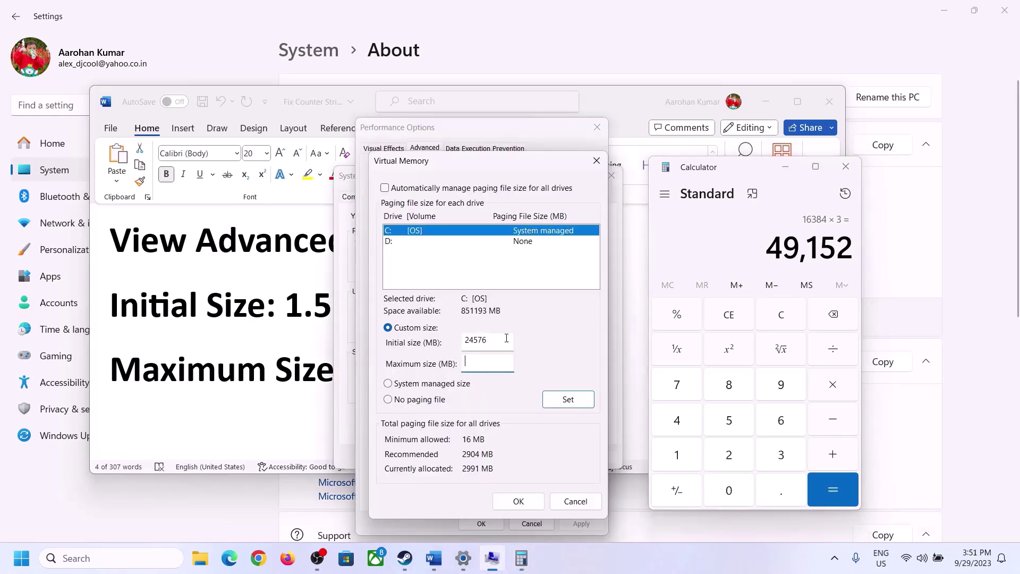
{"action": "type", "text": "49152"}
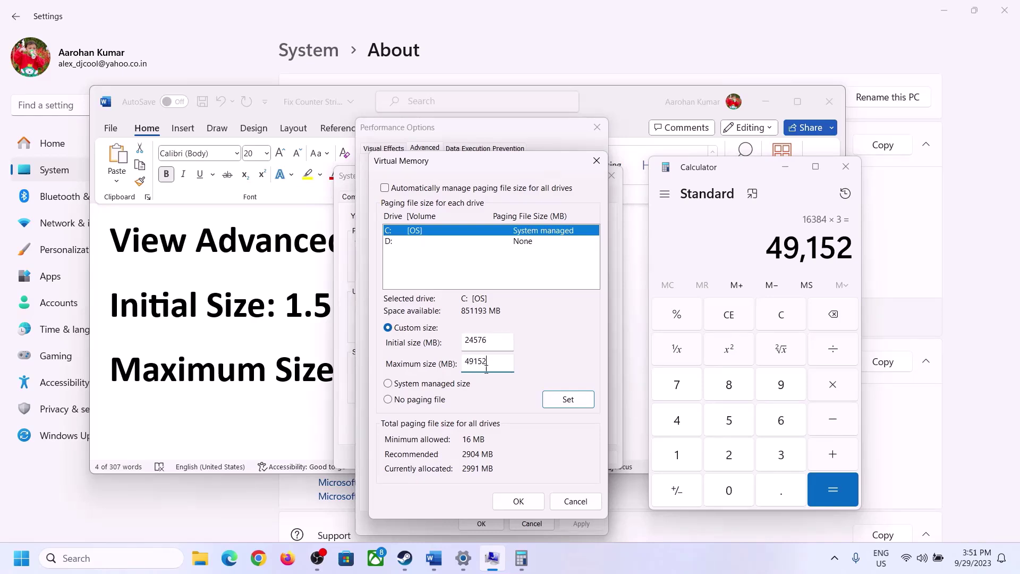
{"action": "left_click", "coordinate": [568, 400]}
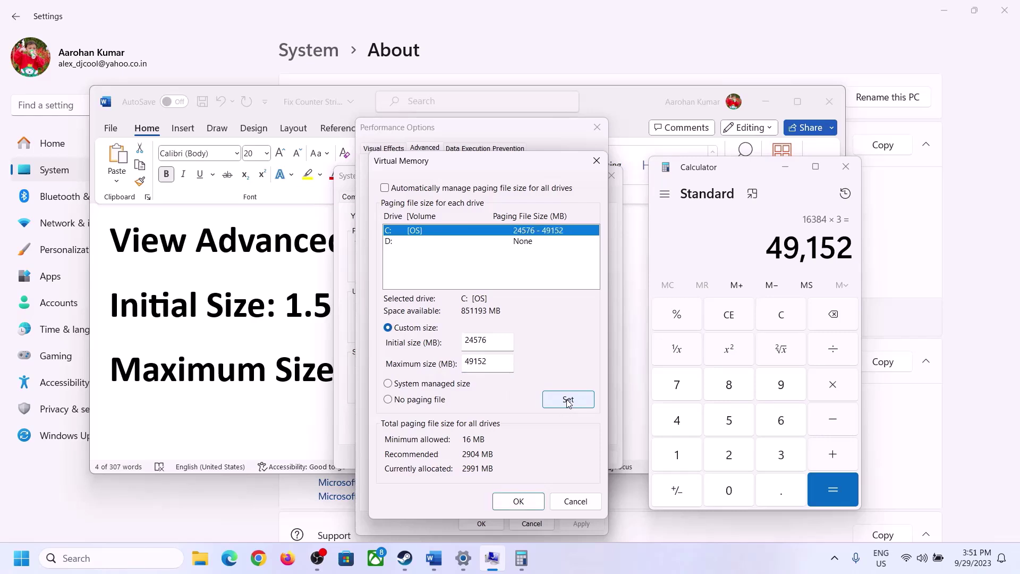
{"action": "left_click", "coordinate": [518, 501]}
{"action": "left_click", "coordinate": [629, 328]}
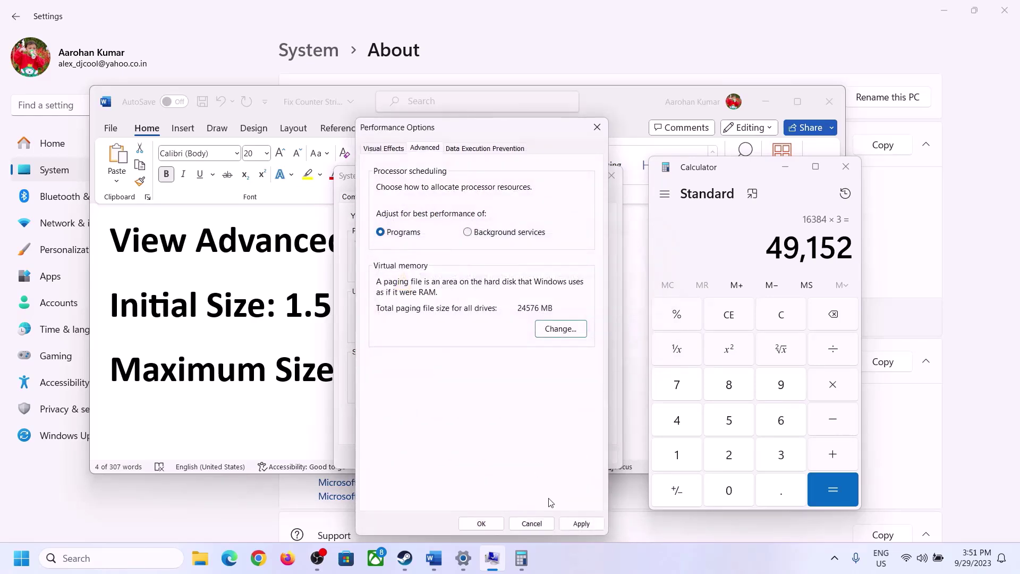
- Confirm the Performance Options and System Properties dialogs, and dismiss the restart prompt without restarting
{"action": "left_click", "coordinate": [486, 524]}
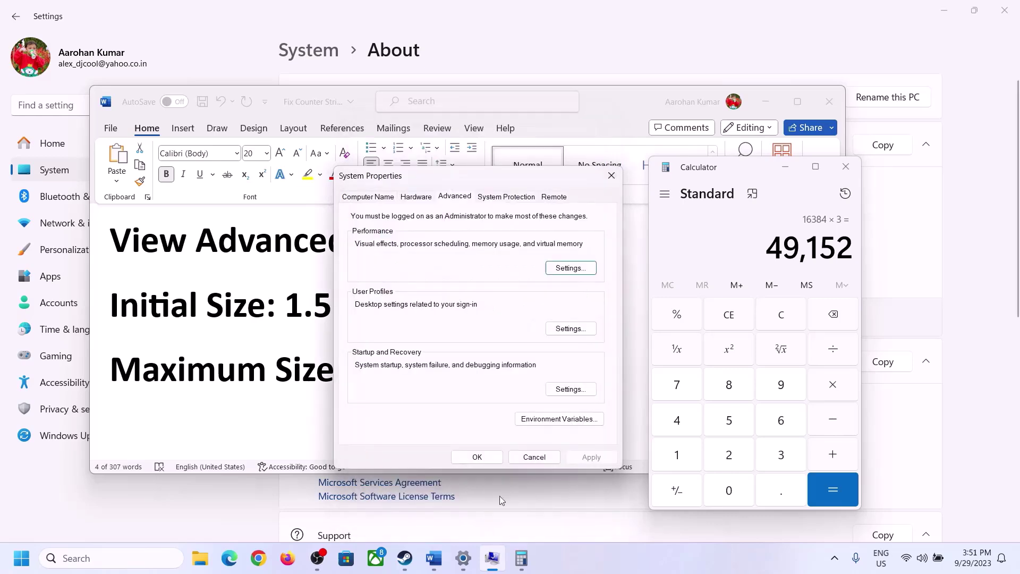
{"action": "left_click", "coordinate": [484, 455]}
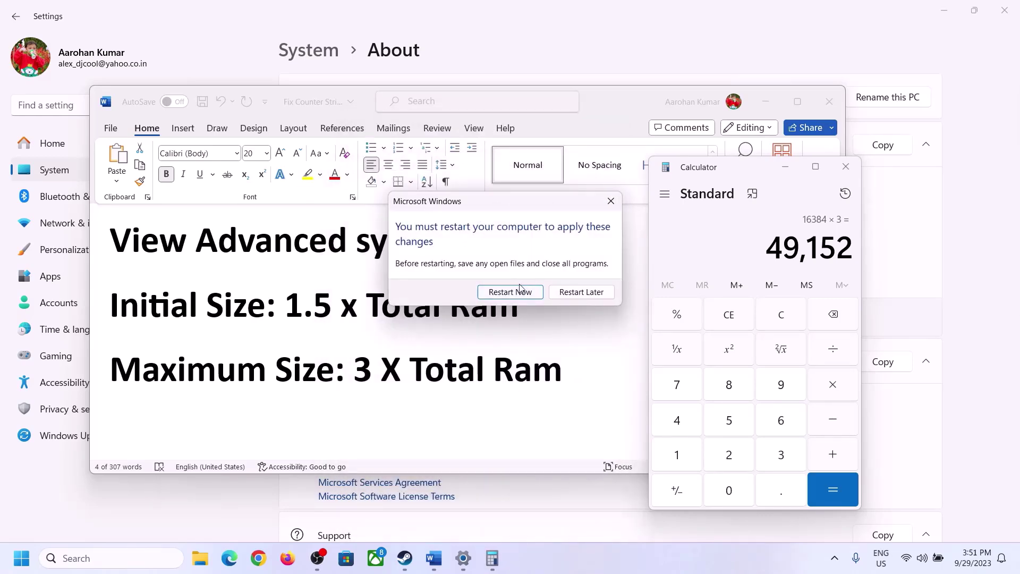
{"action": "left_click", "coordinate": [612, 202]}
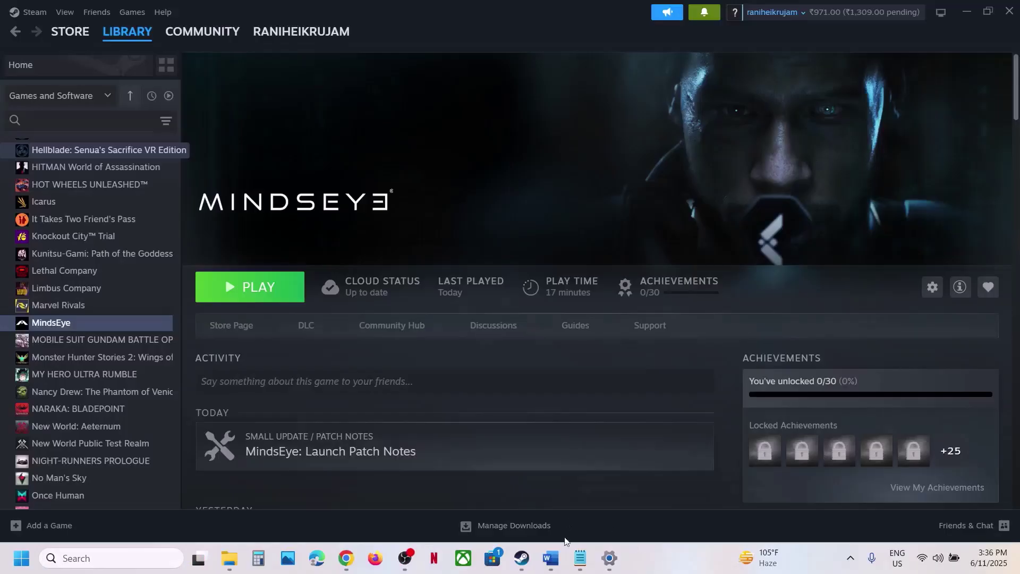
- Switch to the Word document of fixes and highlight the Step 14 instructions about uninstalling and reinstalling the game
{"action": "left_click", "coordinate": [550, 558]}
{"action": "scroll", "coordinate": [400, 271], "scroll_direction": "down", "scroll_amount": 5}
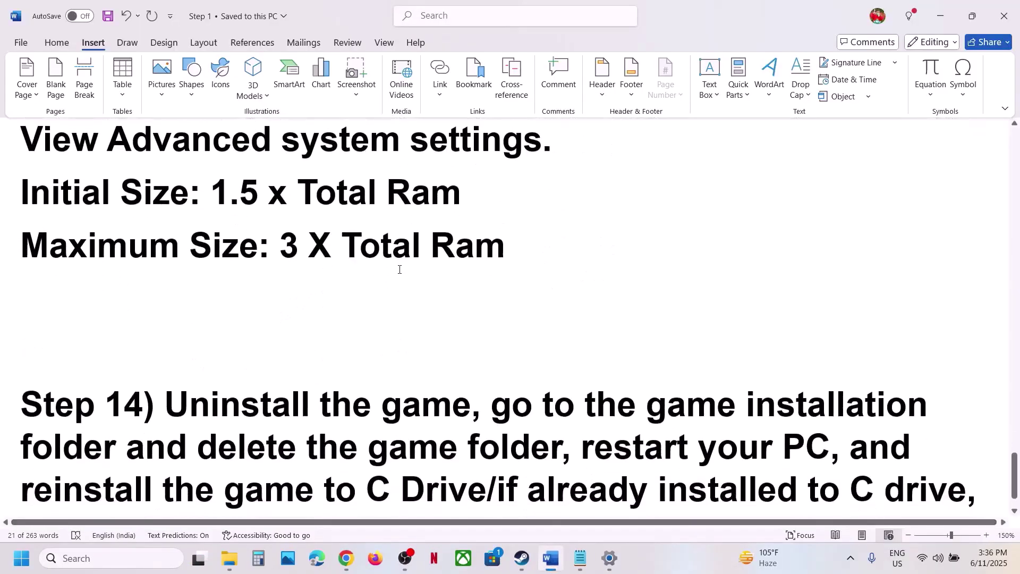
{"action": "left_click_drag", "start_coordinate": [173, 344], "coordinate": [563, 520]}
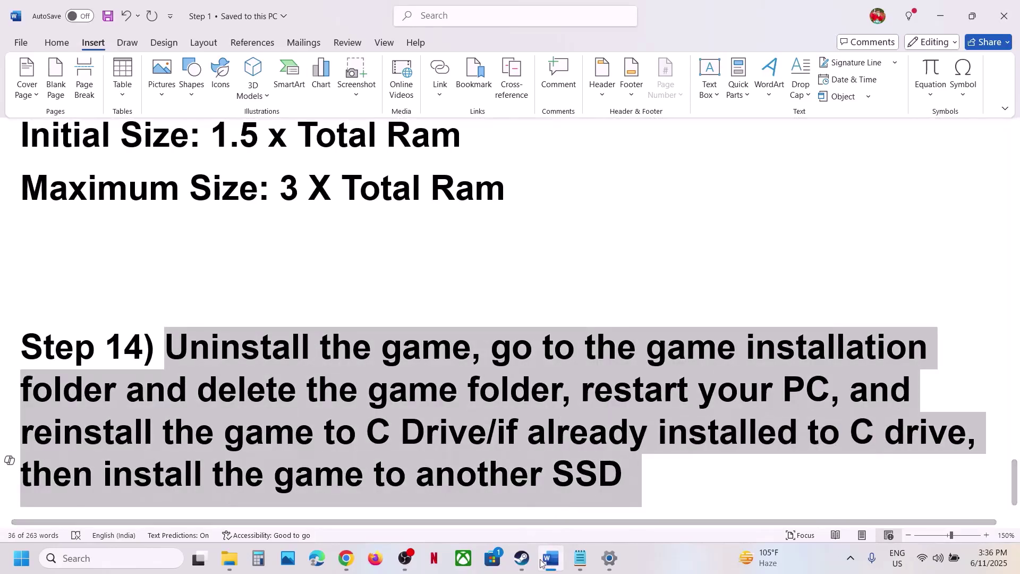
- Show the management options for MindsEye in the Steam library, including Uninstall, and close them without choosing any
{"action": "left_click", "coordinate": [522, 558]}
{"action": "right_click", "coordinate": [69, 322]}
{"action": "mouse_move", "coordinate": [103, 396]}
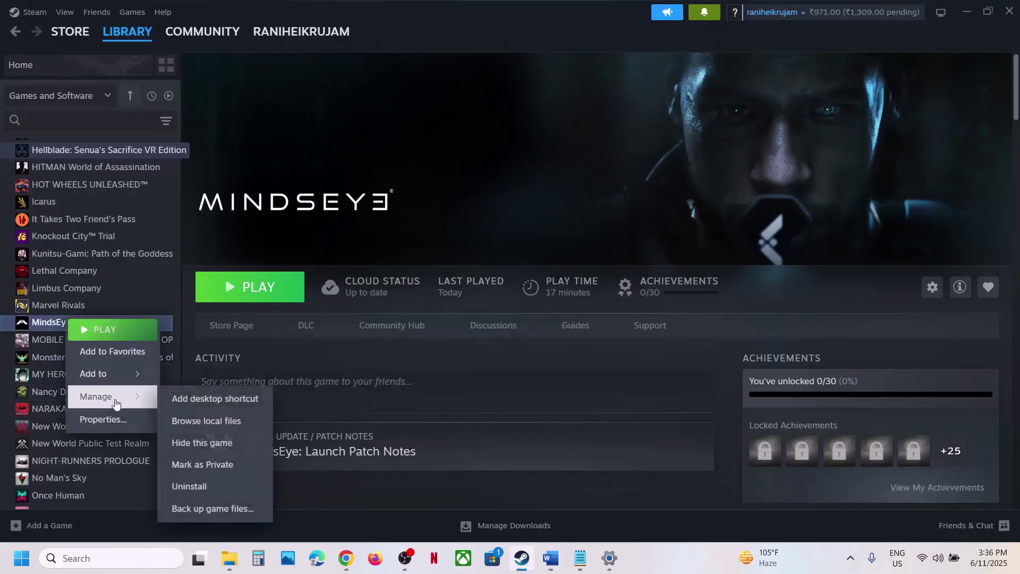
{"action": "left_click", "coordinate": [460, 246]}
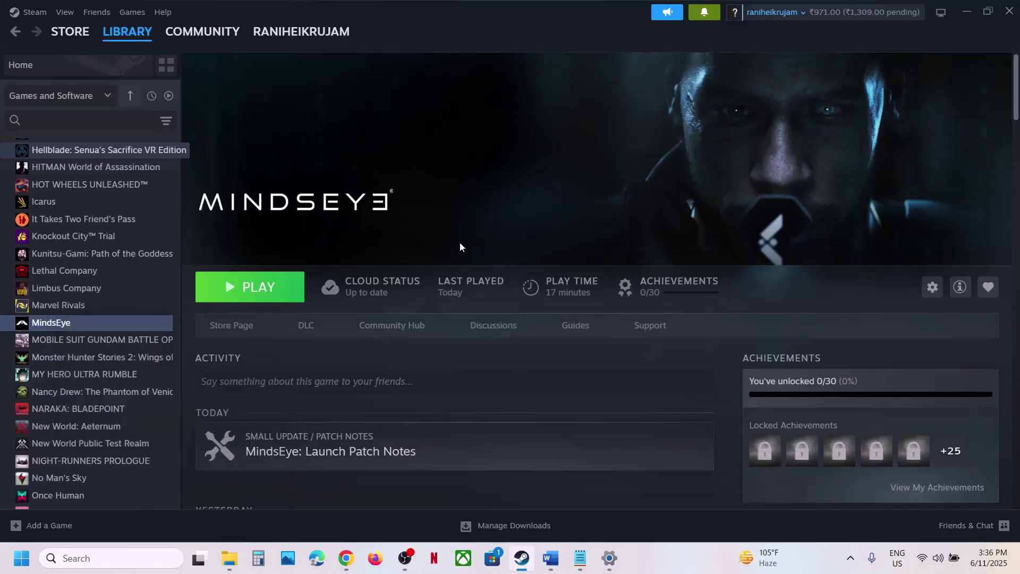
- Highlight "reinstall the game to C Drive" in Step 14 of the Word document, clear the highlight and return to Steam
{"action": "left_click", "coordinate": [551, 558]}
{"action": "left_click", "coordinate": [246, 434]}
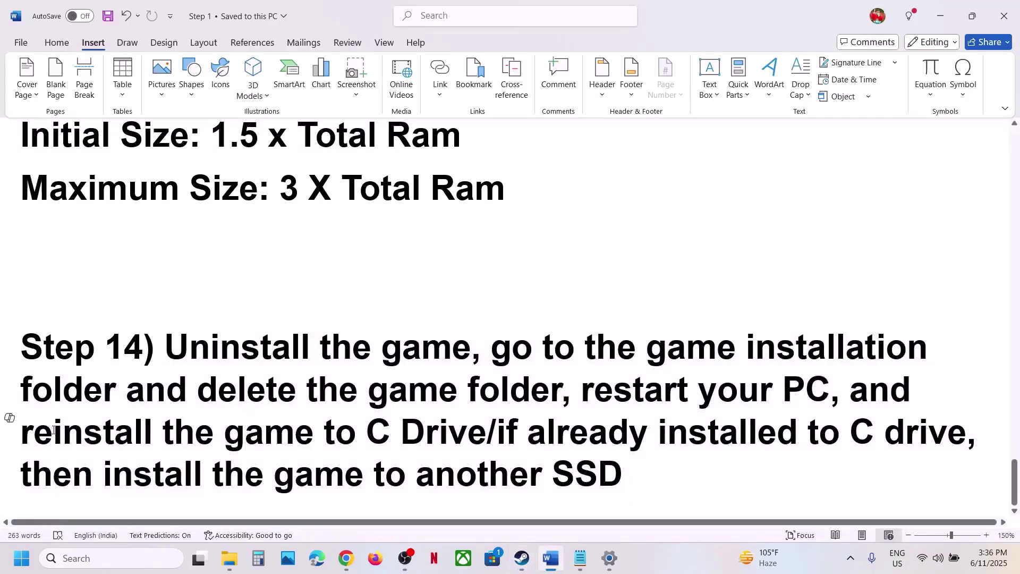
{"action": "left_click_drag", "start_coordinate": [47, 432], "coordinate": [481, 431]}
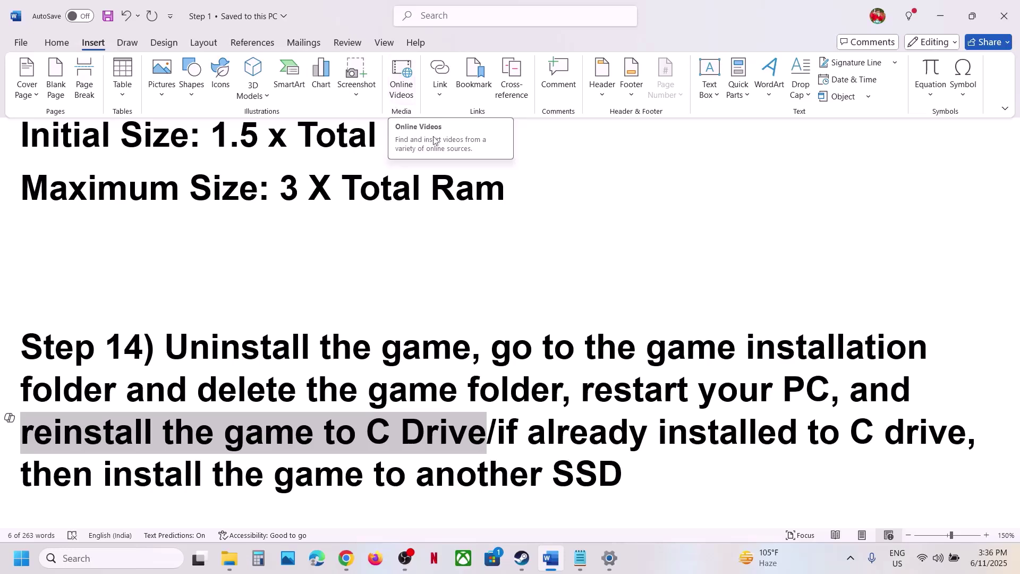
{"action": "left_click", "coordinate": [512, 348]}
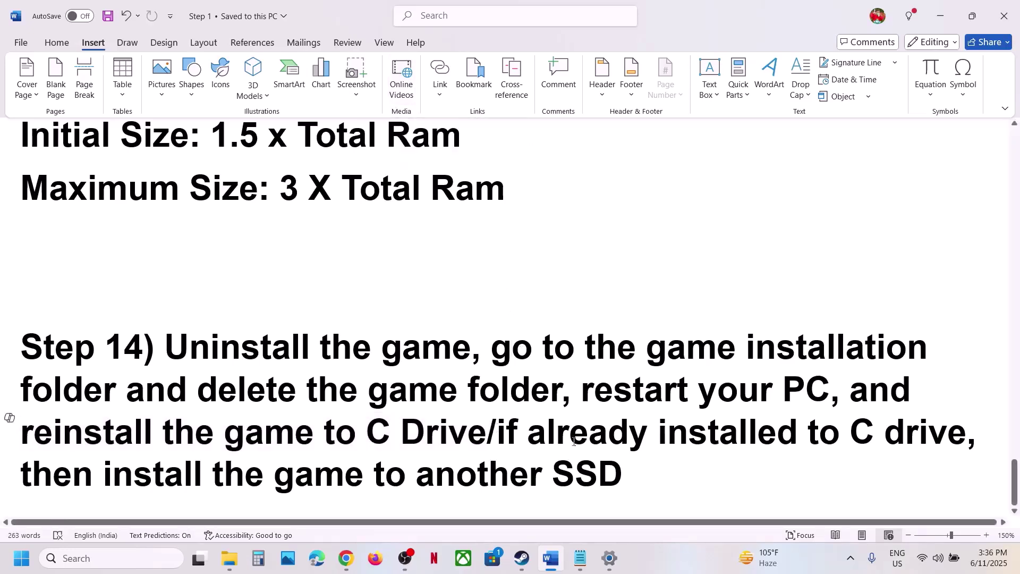
{"action": "left_click", "coordinate": [612, 474]}
{"action": "left_click", "coordinate": [522, 558]}
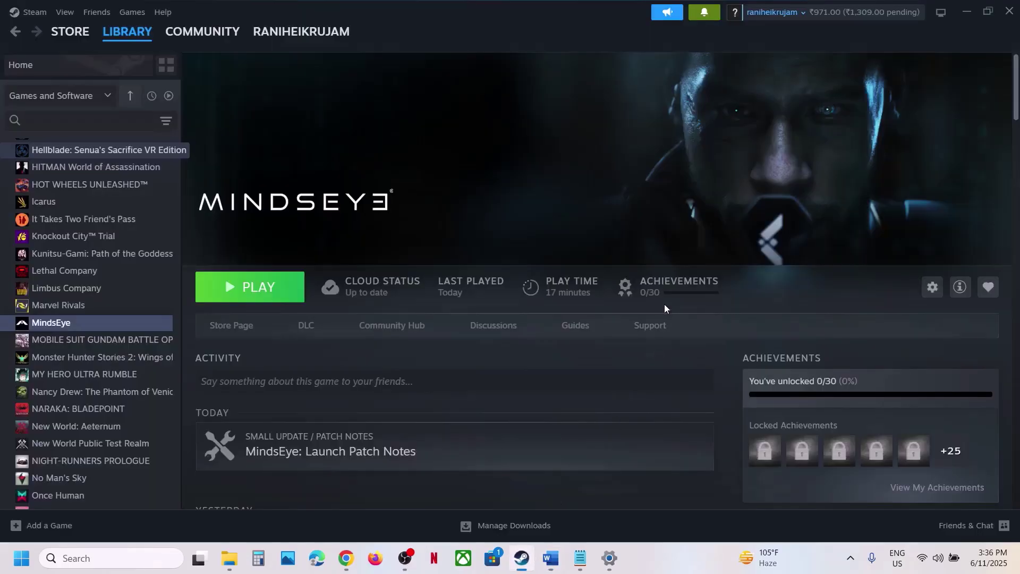